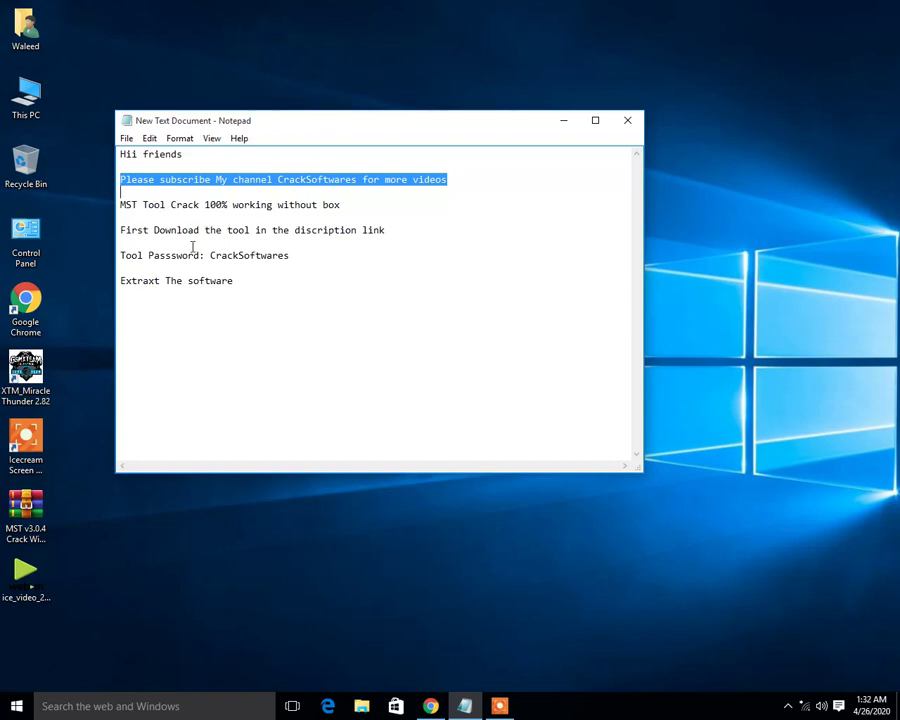
# - Copy the tool's archive password from the Notepad notes
pyautogui.moveTo(211, 255); pyautogui.dragTo(290, 256)
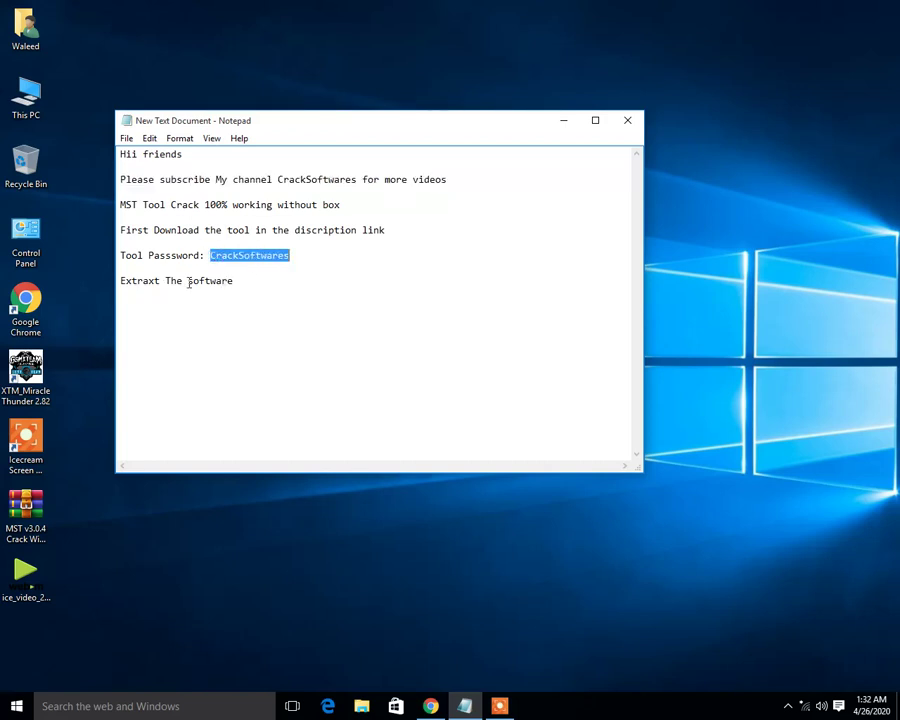
pyautogui.rightClick(237, 260)
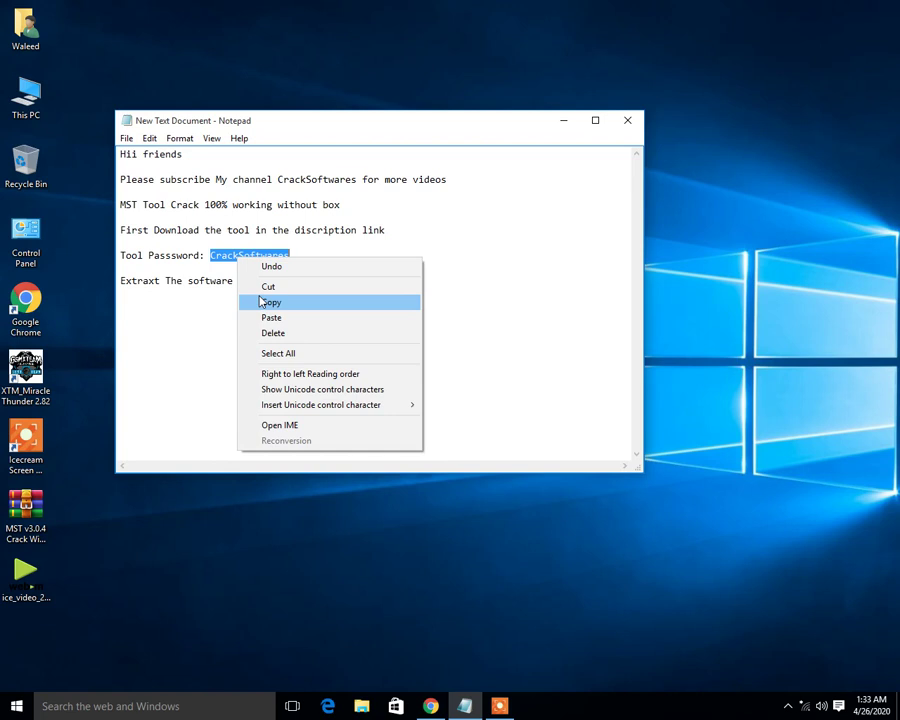
pyautogui.click(262, 301)
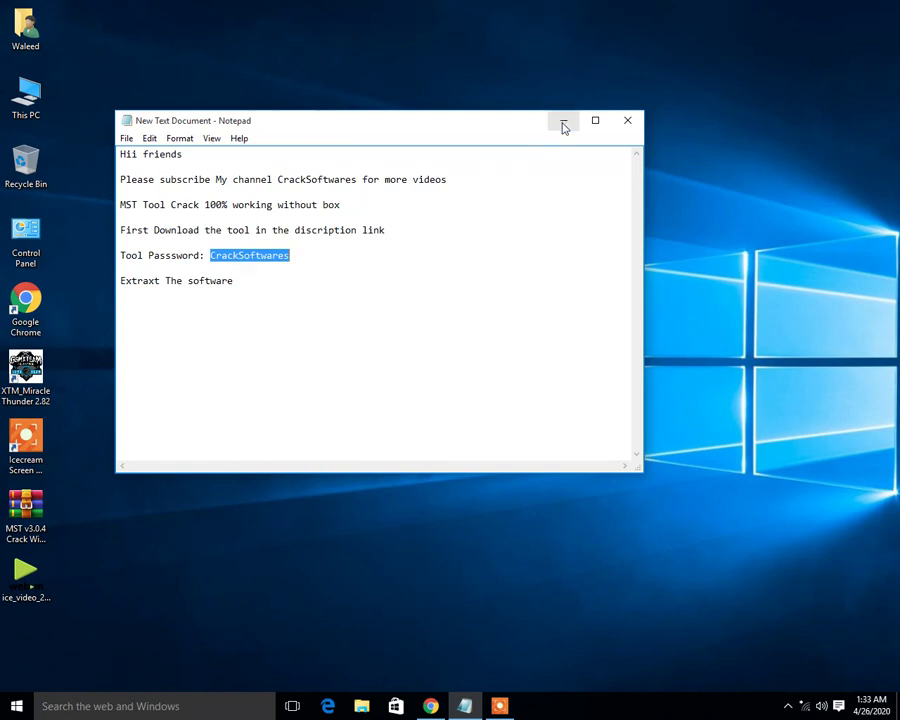
# - Minimize the notes and move the MST v3.0.4 archive to mid-desktop
pyautogui.click(563, 120)
pyautogui.moveTo(342, 232); pyautogui.dragTo(20, 652)
pyautogui.moveTo(38, 510); pyautogui.dragTo(468, 228)
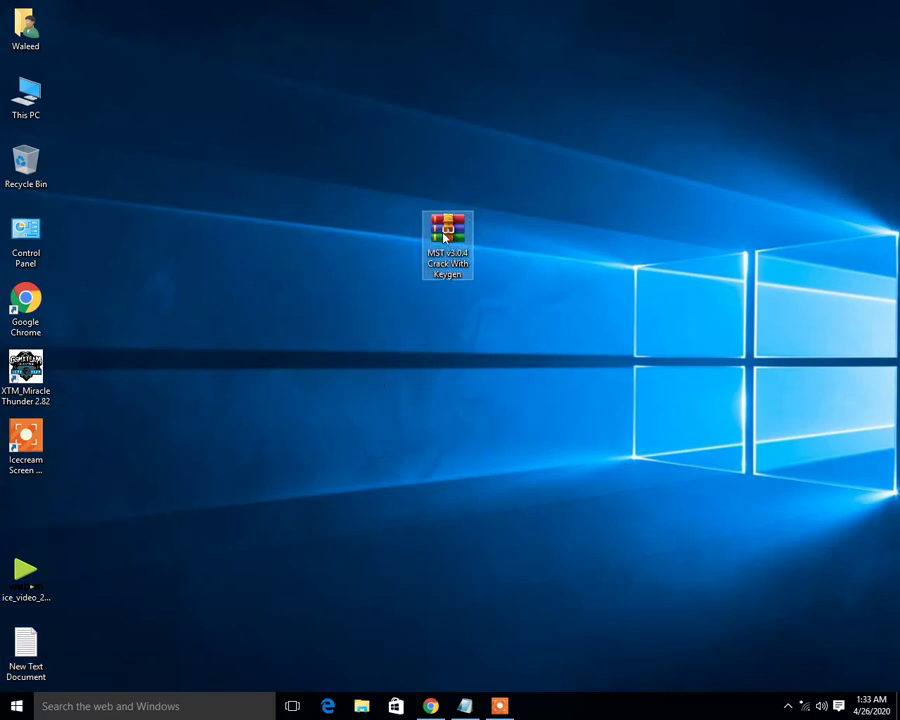
# - Extract the MST v3.0.4 Crack With Keygen archive onto the desktop with the pasted password
pyautogui.rightClick(445, 233)
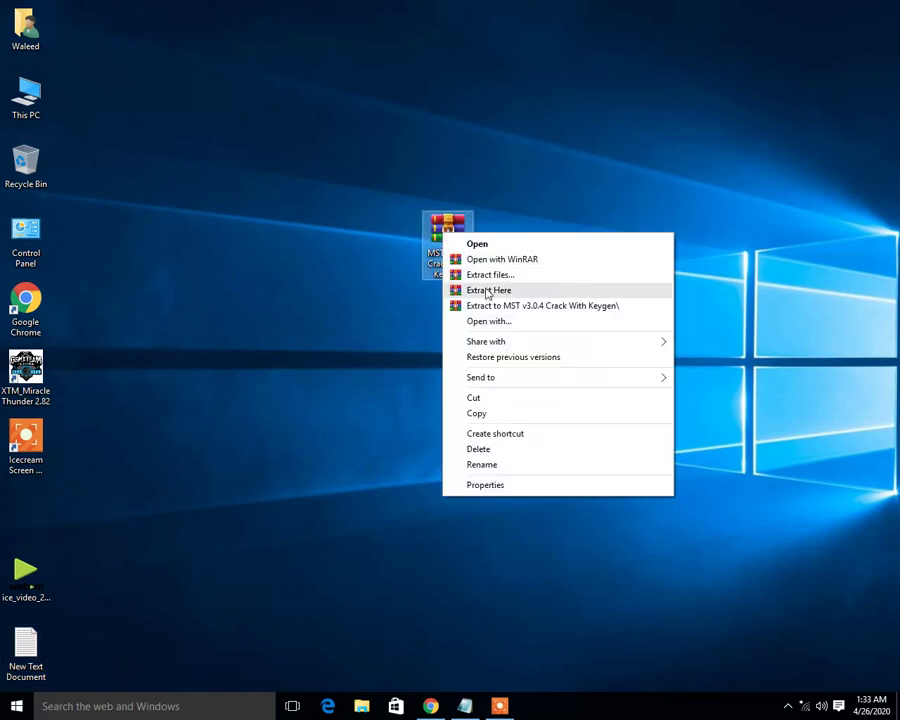
pyautogui.click(487, 291)
pyautogui.rightClick(438, 311)
pyautogui.click(460, 371)
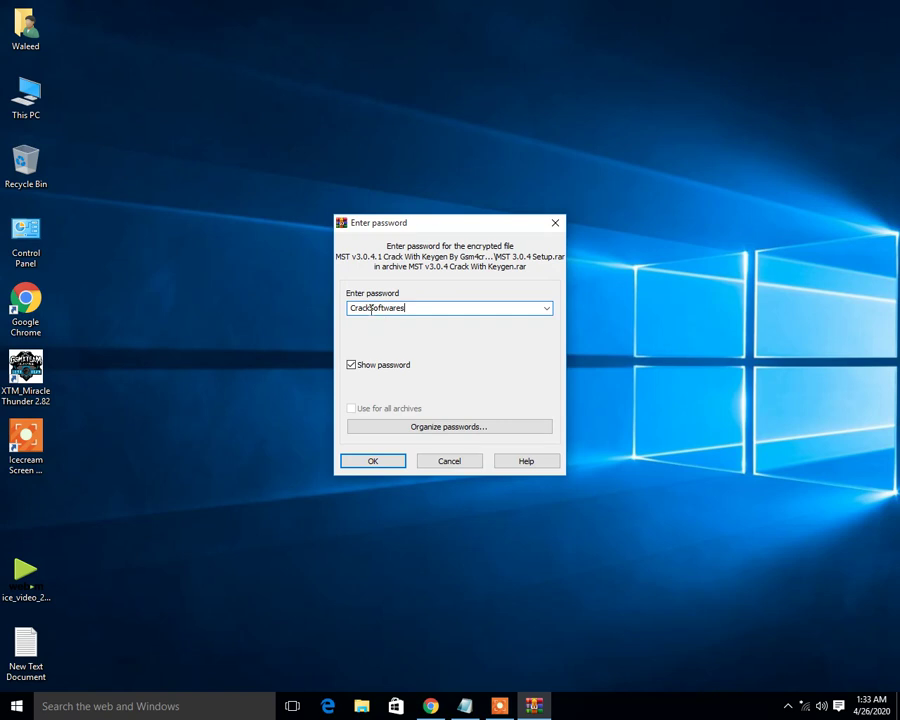
pyautogui.click(372, 459)
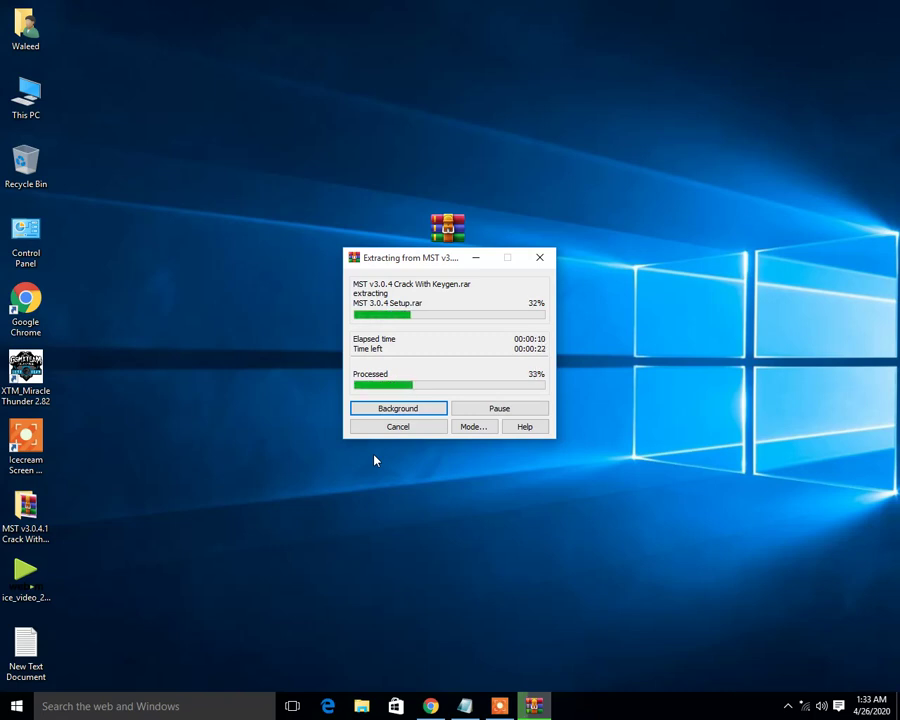
# - Refresh the desktop while the extraction runs
pyautogui.click(167, 5)
pyautogui.rightClick(167, 5)
pyautogui.click(227, 40)
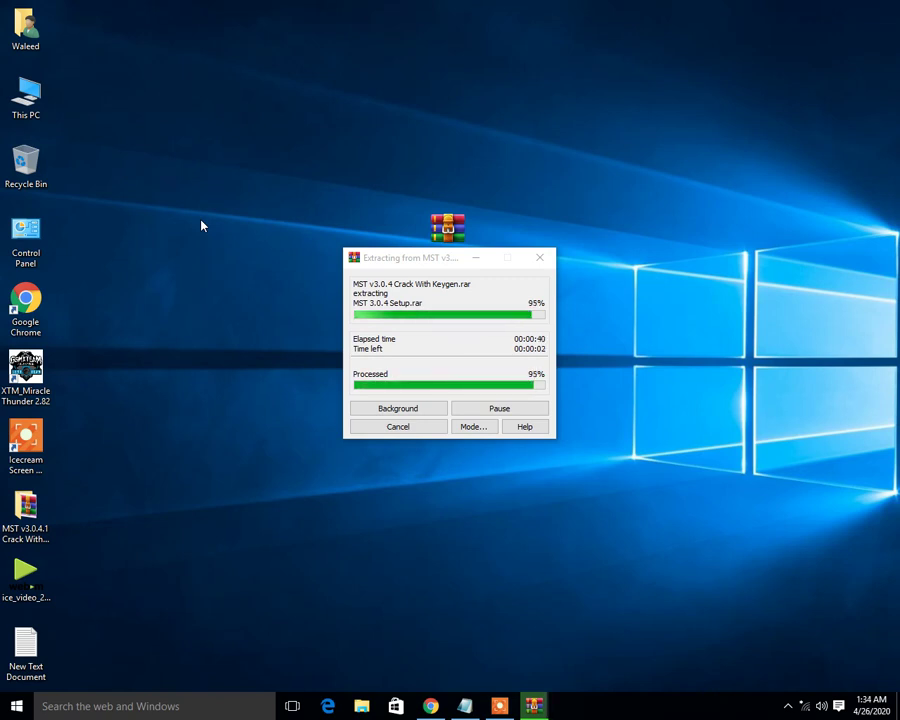
# - Refresh the desktop repeatedly until the extraction finishes
pyautogui.rightClick(166, 157)
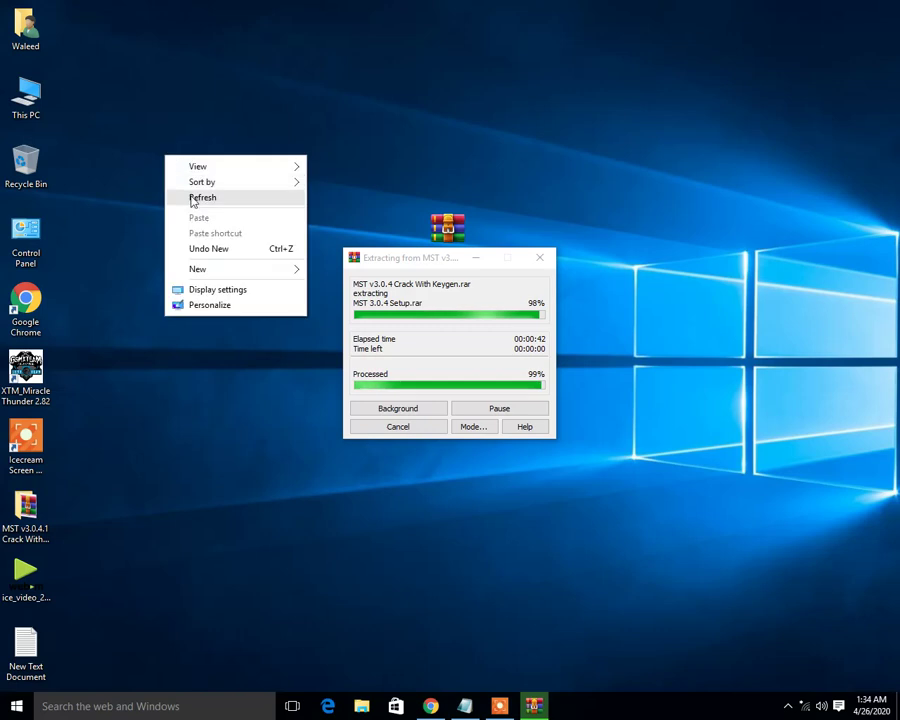
pyautogui.click(193, 199)
pyautogui.rightClick(159, 137)
pyautogui.click(196, 186)
pyautogui.rightClick(196, 186)
pyautogui.click(230, 224)
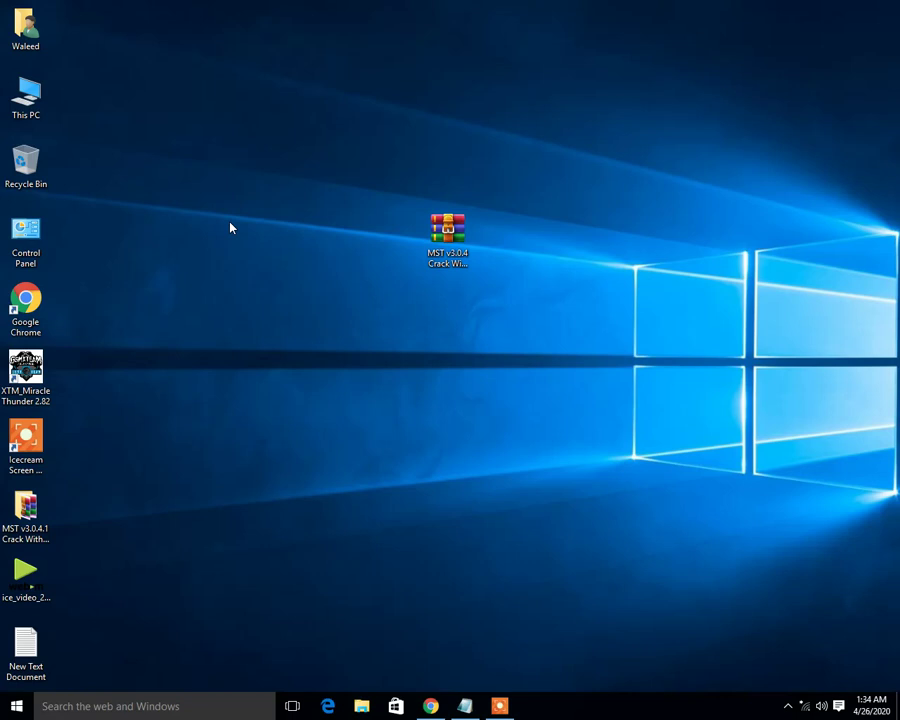
pyautogui.rightClick(230, 229)
pyautogui.click(259, 268)
pyautogui.rightClick(259, 268)
pyautogui.click(279, 310)
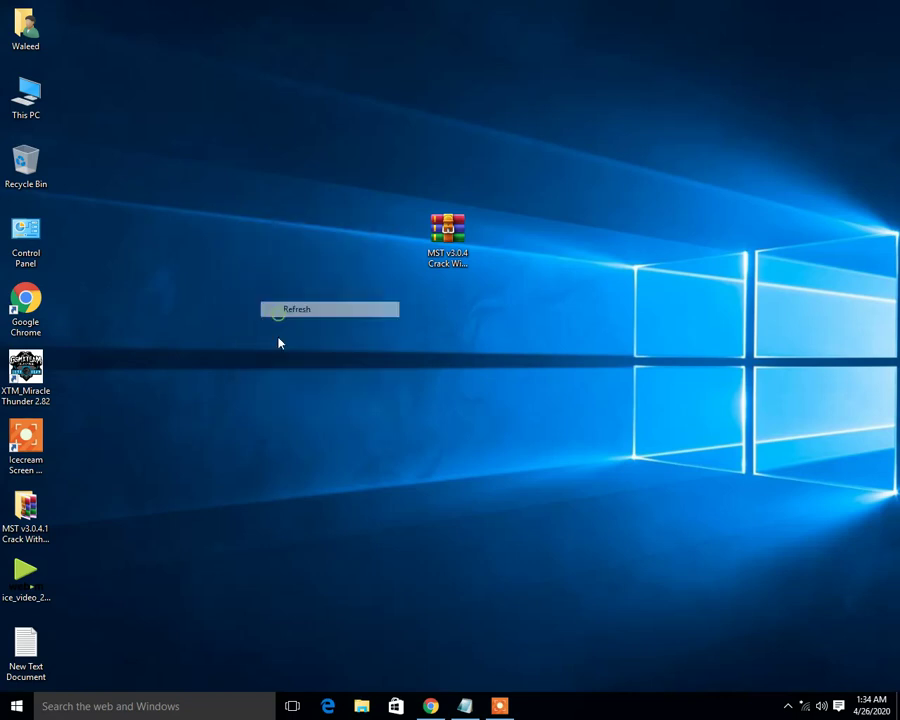
pyautogui.click(495, 710)
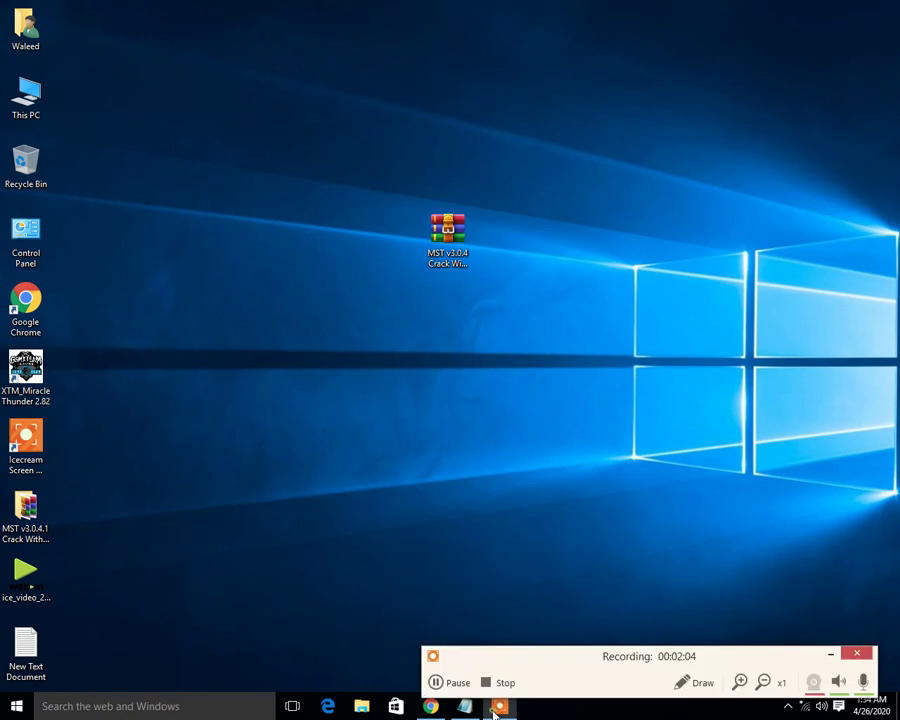
pyautogui.click(828, 655)
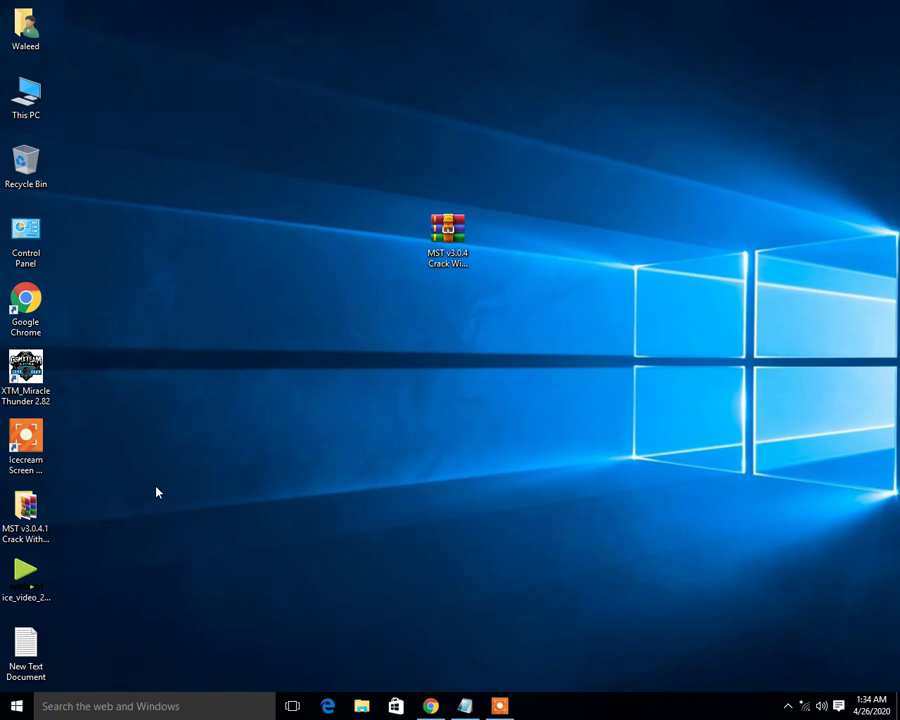
# - Move the MST v3.0.4.1 folder to mid-desktop and the archive back to the left column
pyautogui.moveTo(25, 507); pyautogui.dragTo(430, 405)
pyautogui.moveTo(446, 241); pyautogui.dragTo(12, 500)
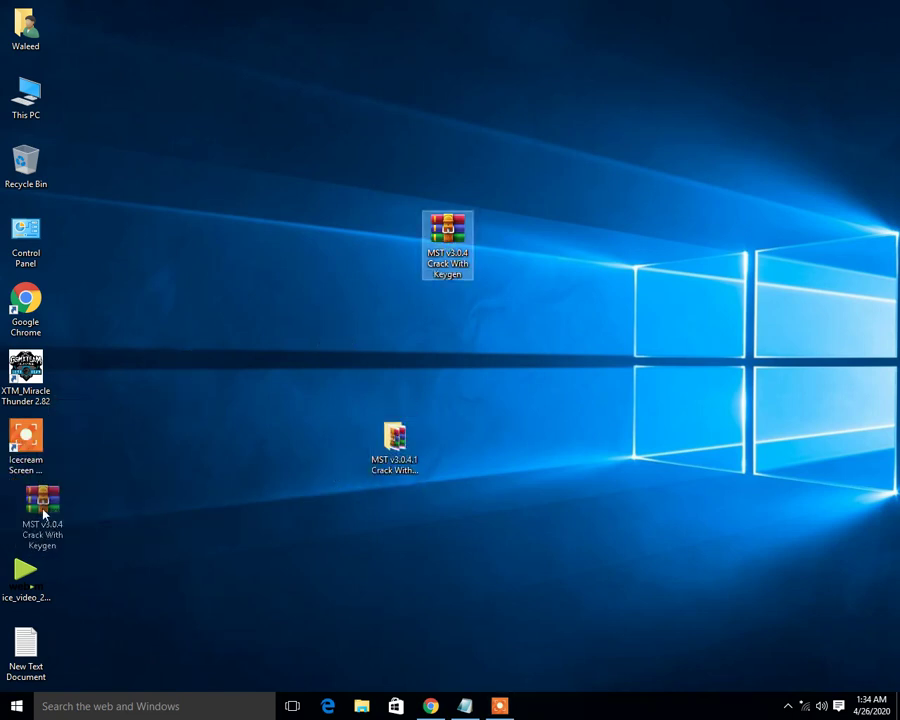
pyautogui.rightClick(151, 277)
pyautogui.click(167, 319)
# - Open the MST v3.0.4.1 folder and extract the MST 3.0.4 _Keygen archive with the pasted password
pyautogui.doubleClick(395, 440)
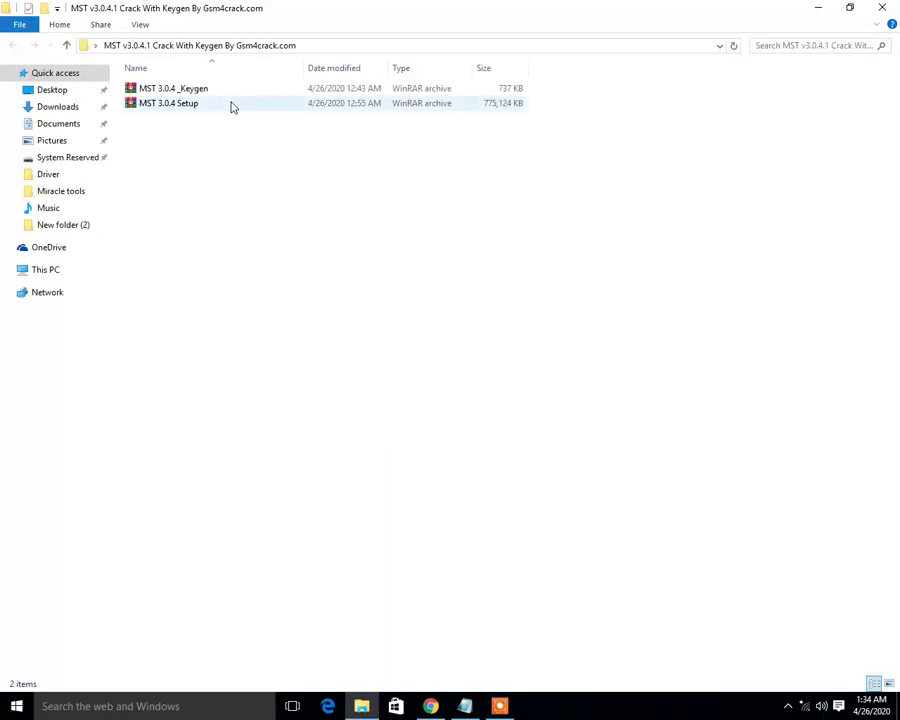
pyautogui.click(215, 104)
pyautogui.click(203, 92)
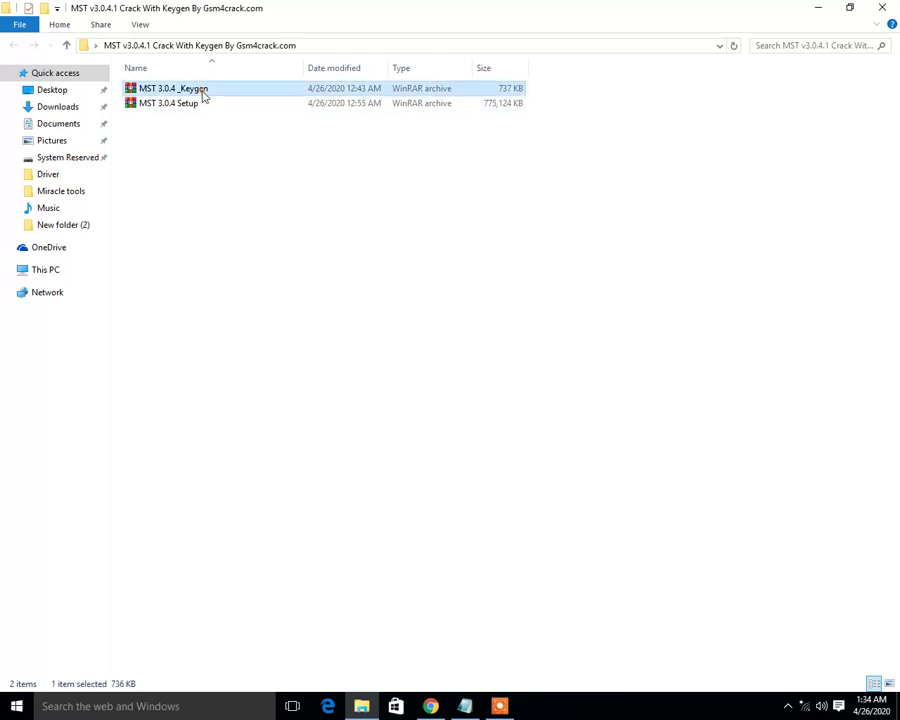
pyautogui.rightClick(203, 93)
pyautogui.click(226, 148)
pyautogui.rightClick(387, 307)
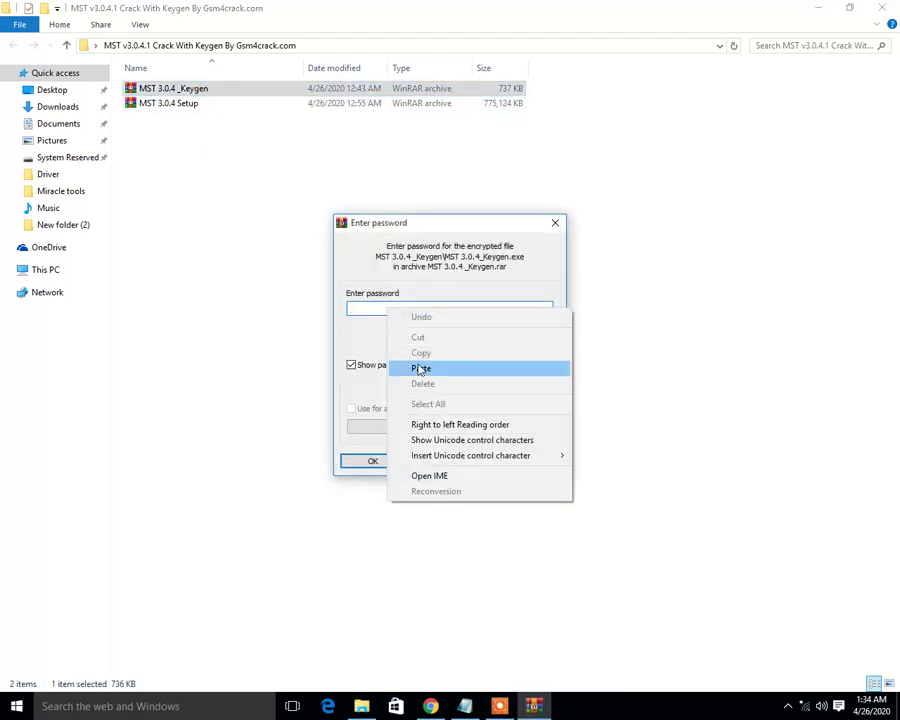
pyautogui.click(421, 368)
pyautogui.click(393, 465)
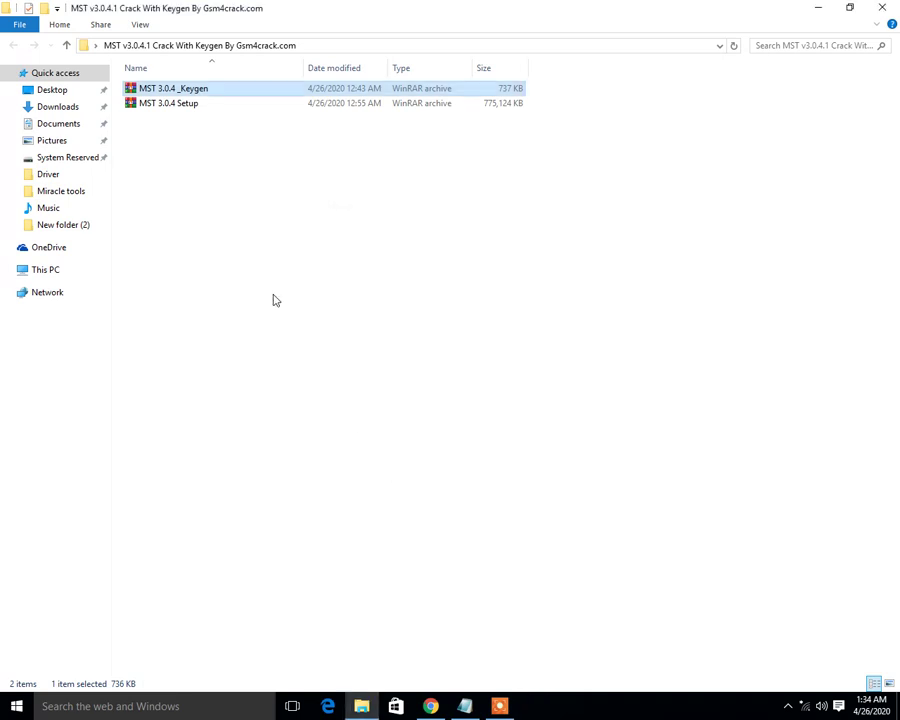
# - Extract the MST 3.0.4 Setup archive here using the pasted password
pyautogui.click(183, 120)
pyautogui.rightClick(183, 120)
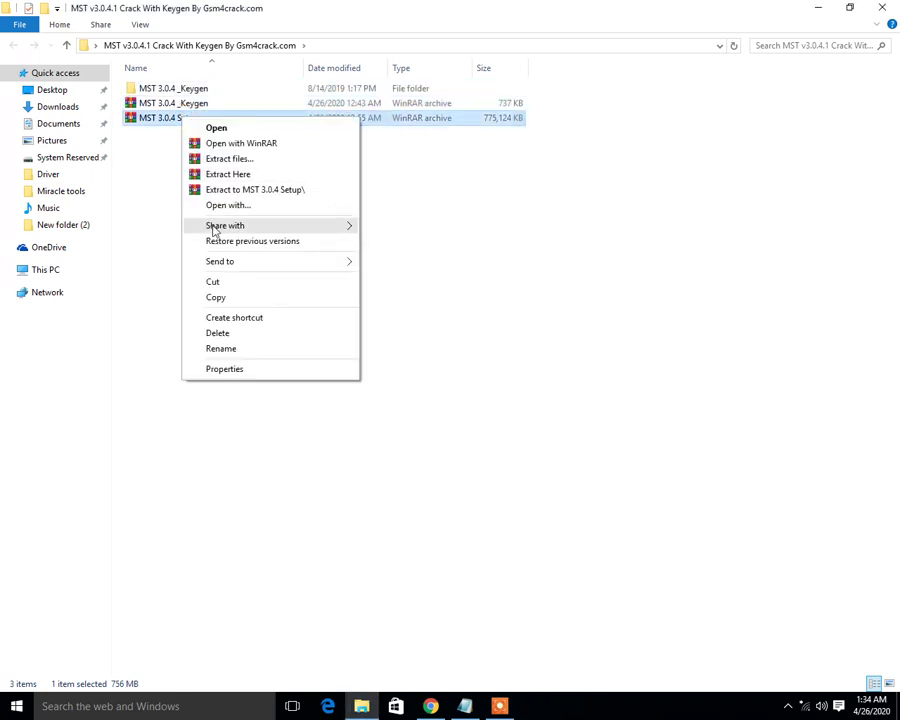
pyautogui.click(222, 174)
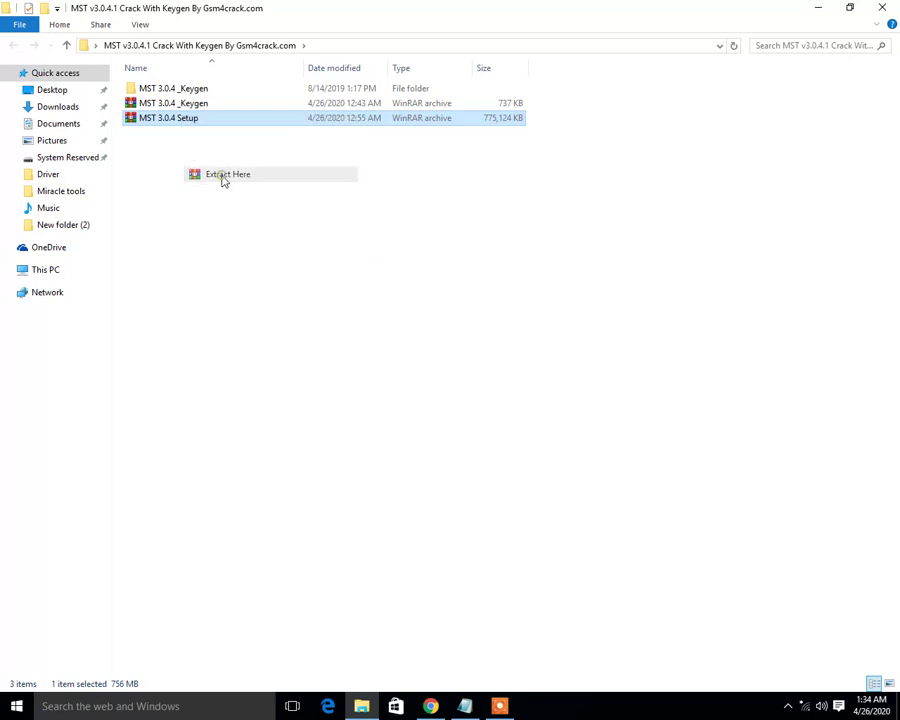
pyautogui.rightClick(389, 307)
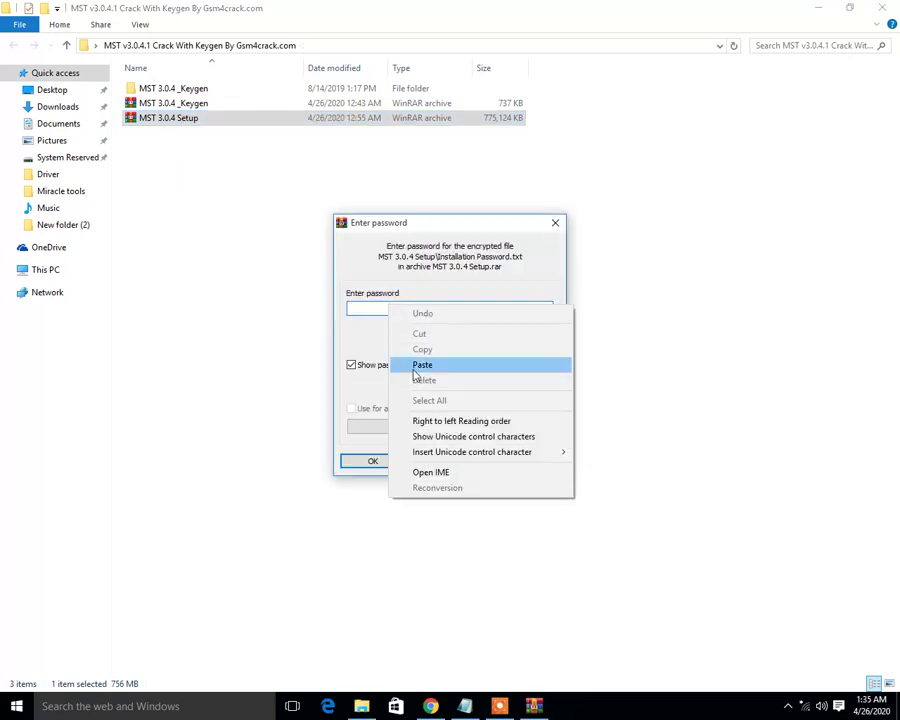
pyautogui.click(414, 367)
pyautogui.click(372, 462)
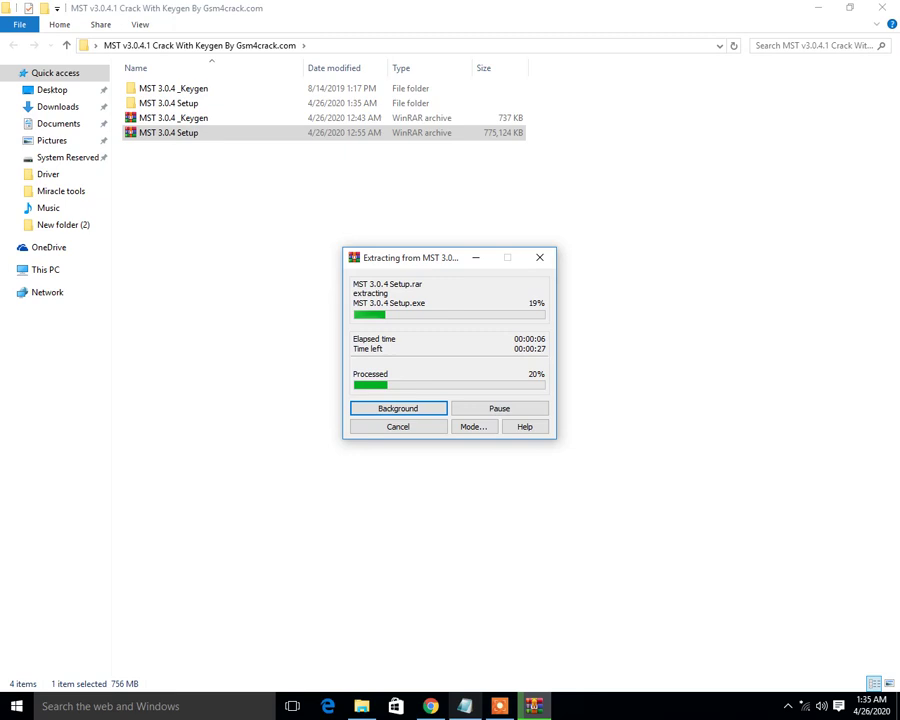
pyautogui.moveTo(465, 707)
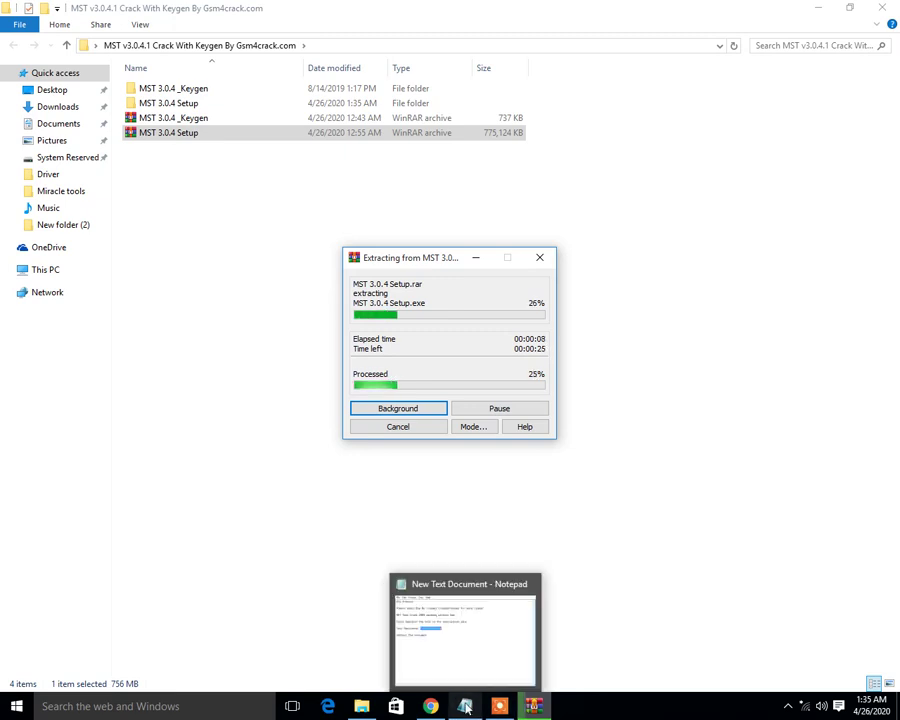
# - Add a 'Run Keygan' line below 'Extraxt The software' in the Notepad notes
pyautogui.click(465, 707)
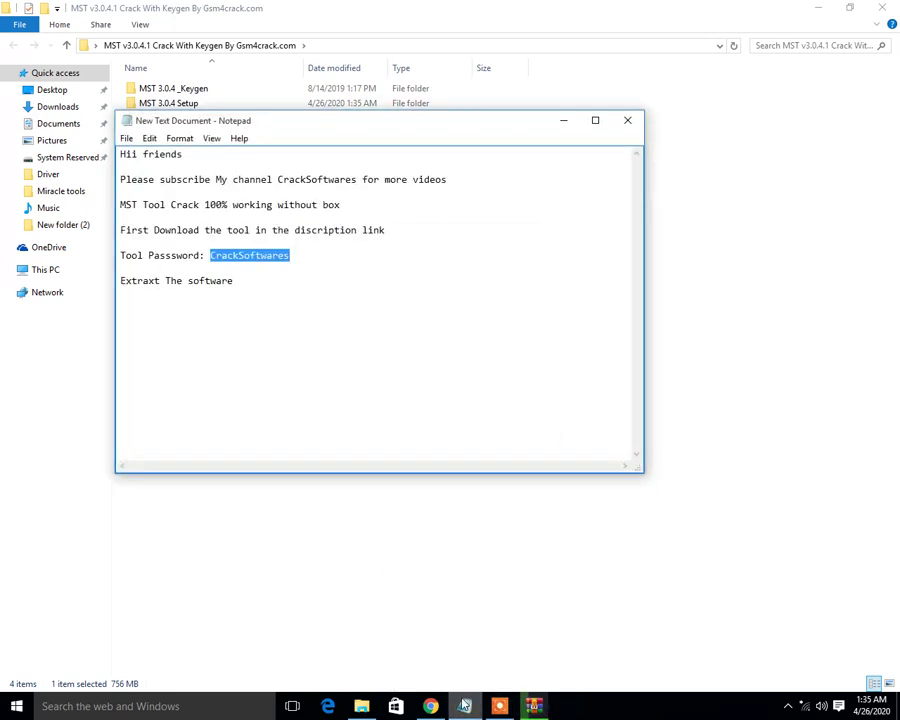
pyautogui.click(261, 308)
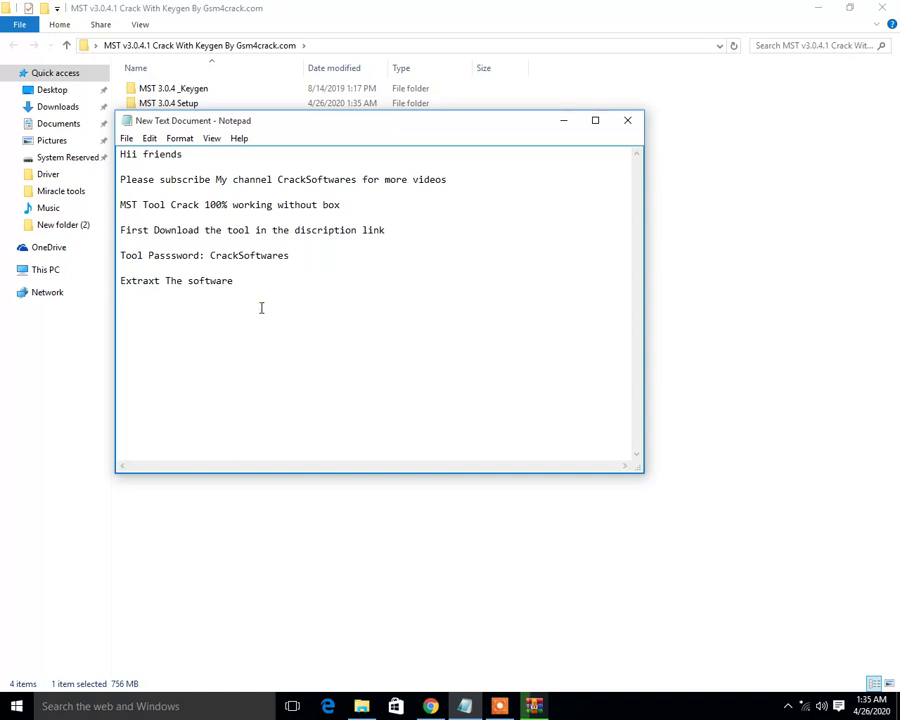
pyautogui.write('Run Keygan')
pyautogui.moveTo(208, 324); pyautogui.dragTo(120, 310)
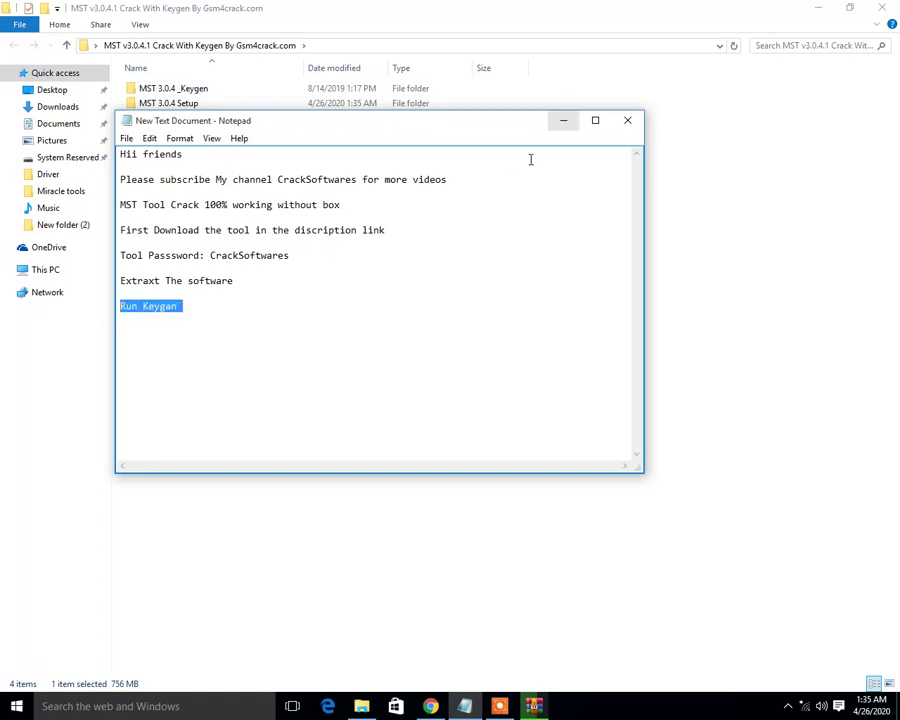
pyautogui.click(169, 326)
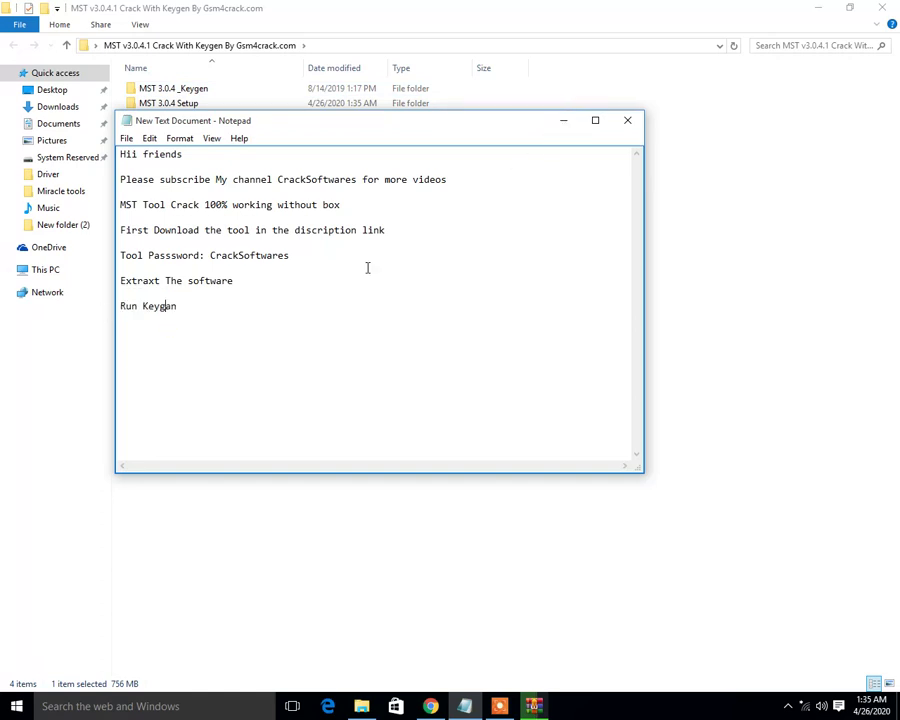
pyautogui.click(563, 120)
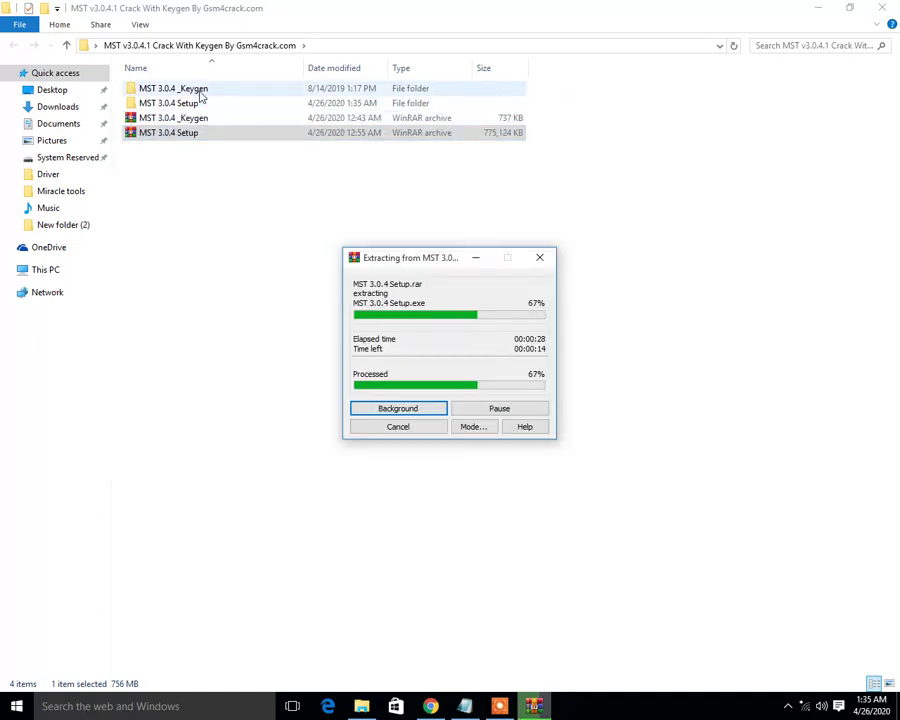
# - Run the keygen in the MST 3.0.4 _Keygen folder as administrator
pyautogui.click(200, 90)
pyautogui.doubleClick(200, 93)
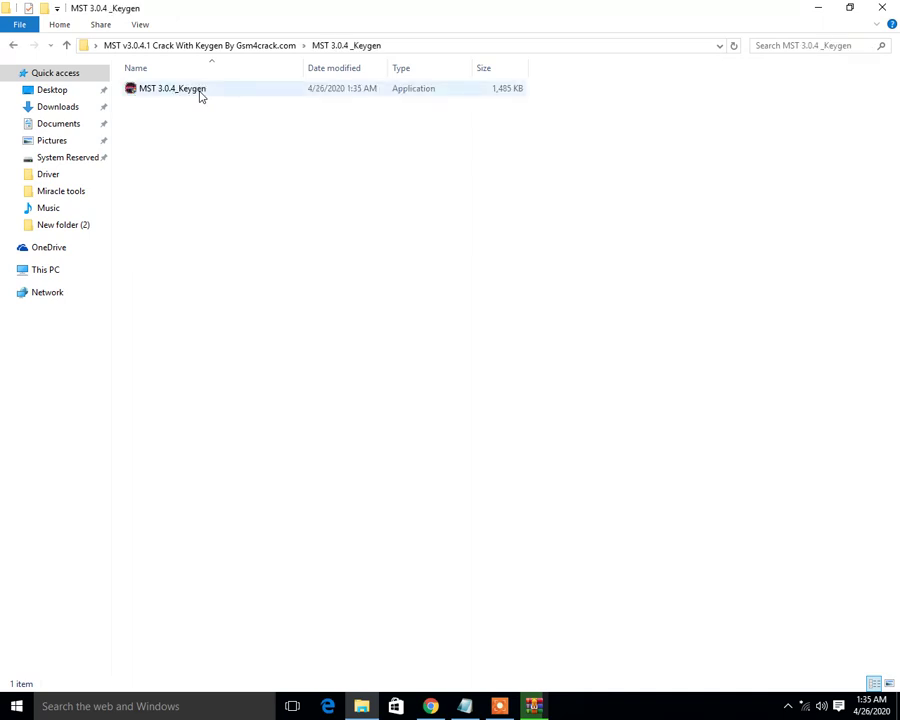
pyautogui.click(200, 93)
pyautogui.rightClick(200, 93)
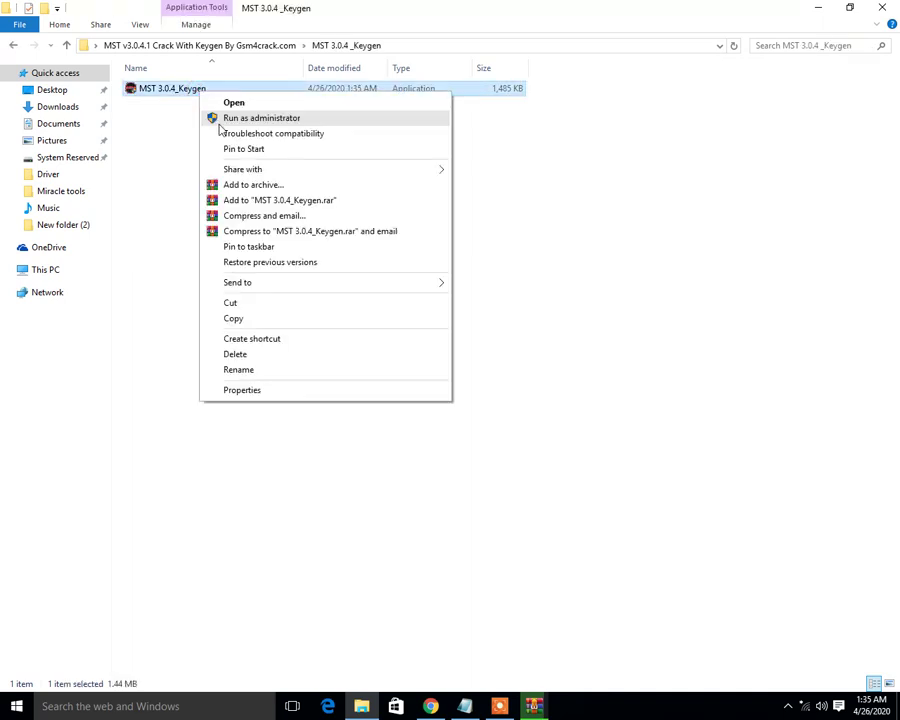
pyautogui.click(220, 121)
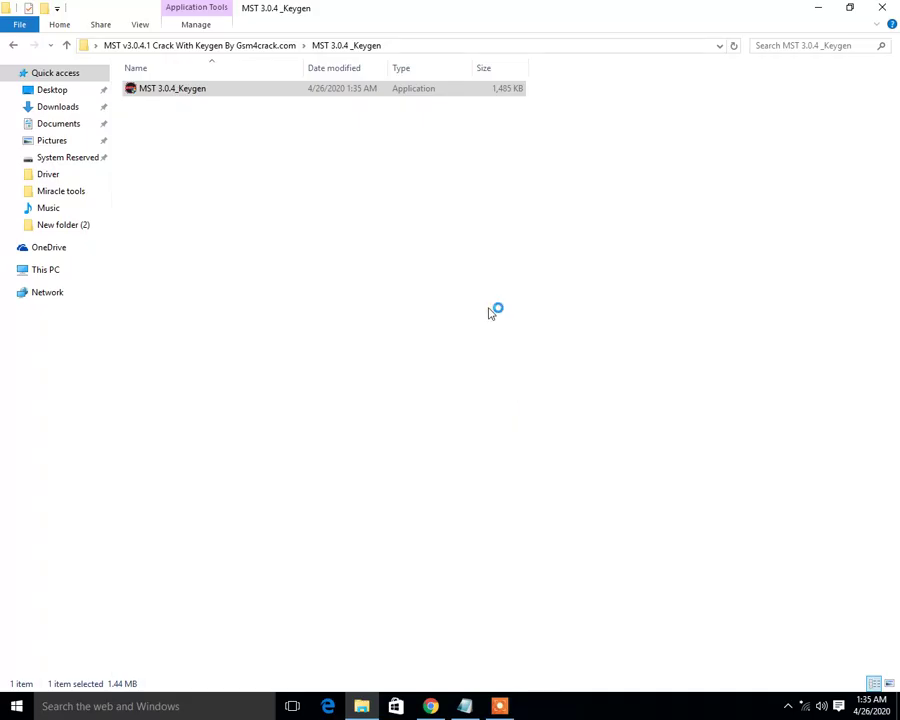
# - Return to the MST v3.0.4.1 folder and bring the notes back to the front
pyautogui.rightClick(373, 278)
pyautogui.click(410, 336)
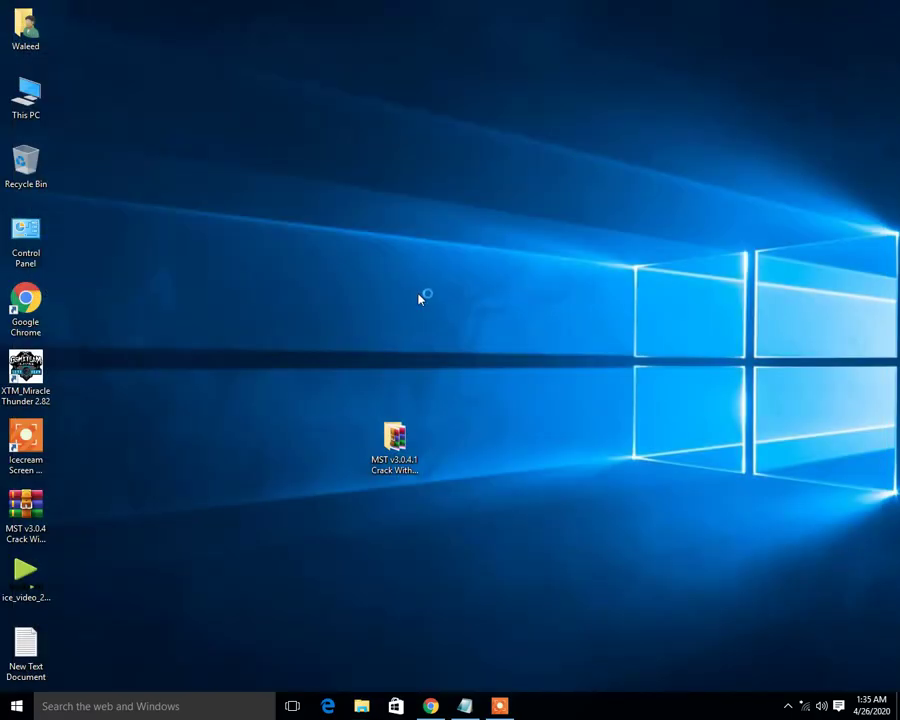
pyautogui.doubleClick(394, 440)
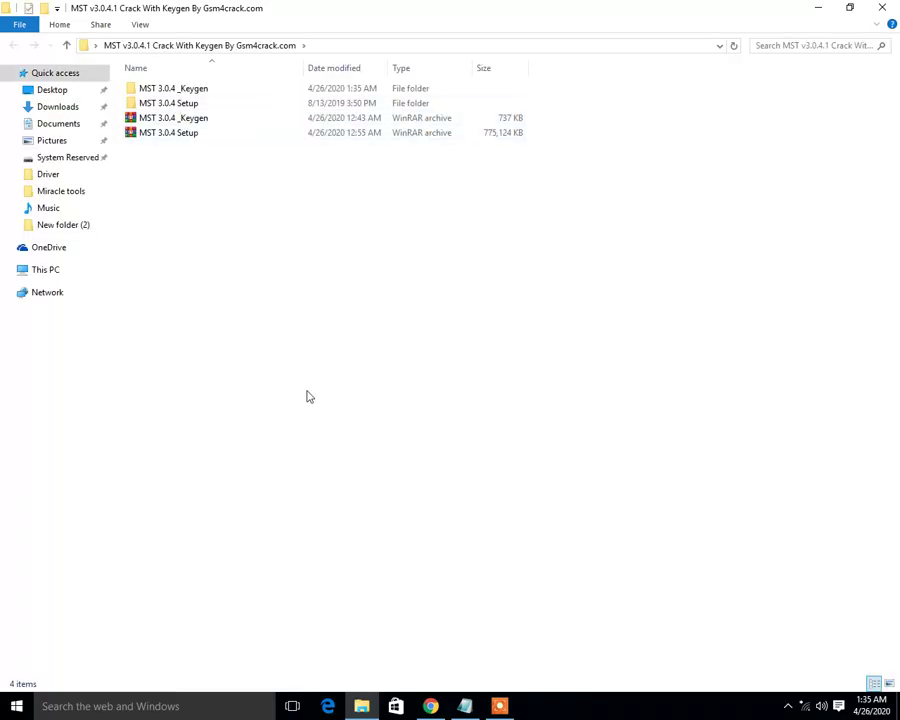
pyautogui.click(466, 706)
pyautogui.click(226, 306)
# - Add an 'and run setup' line below 'Run Keygan', then minimize Notepad
pyautogui.press('Return')
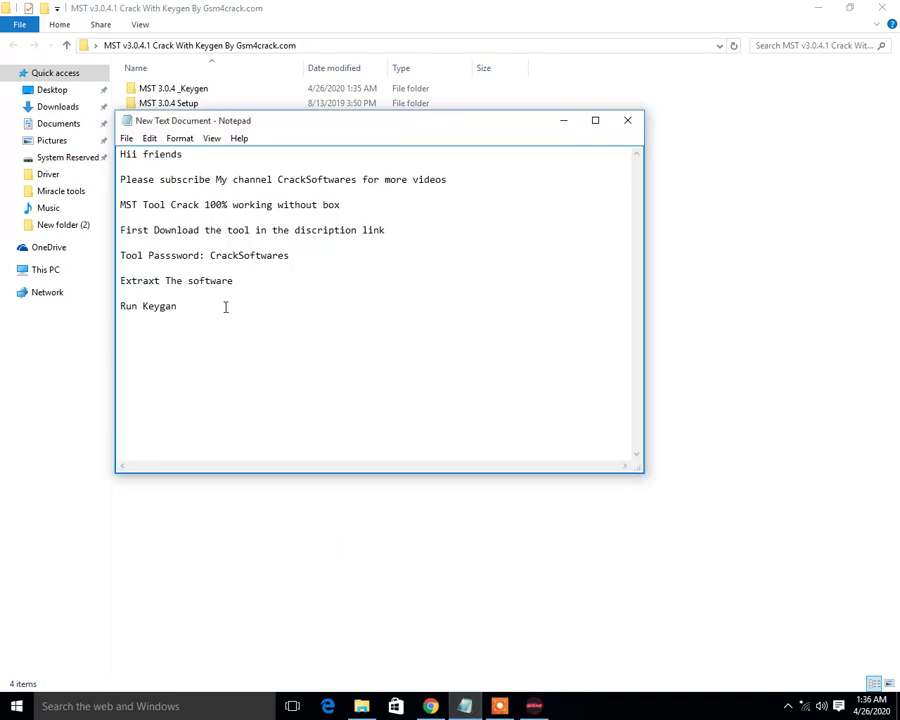
pyautogui.write('and run setup')
pyautogui.moveTo(194, 331); pyautogui.dragTo(120, 331)
pyautogui.click(161, 348)
pyautogui.moveTo(200, 335); pyautogui.dragTo(113, 334)
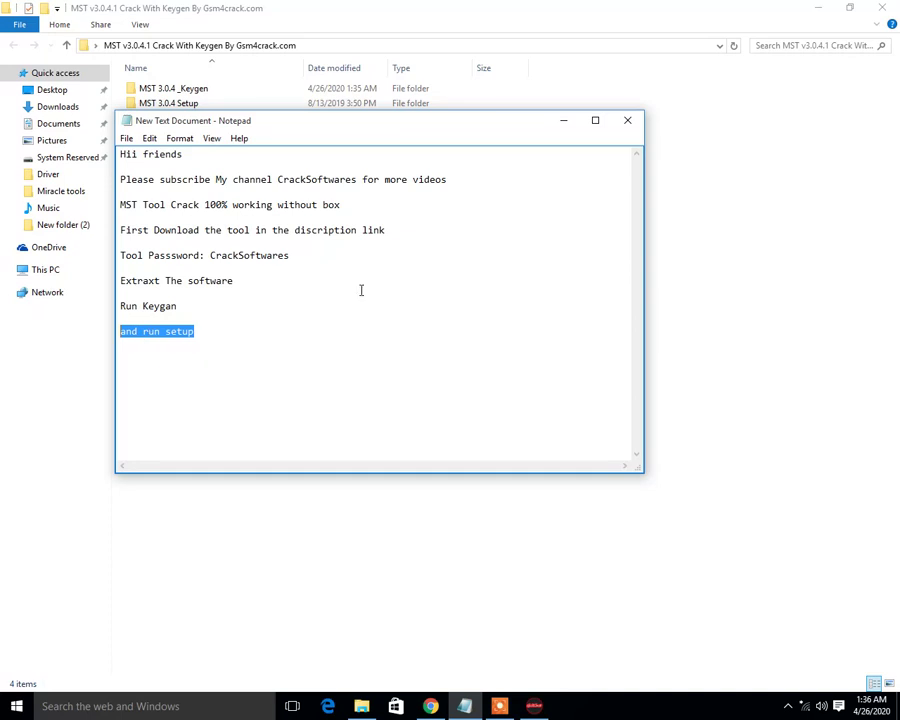
pyautogui.click(562, 121)
# - Open the MST 3.0.4 Setup folder and refresh the desktop
pyautogui.doubleClick(201, 104)
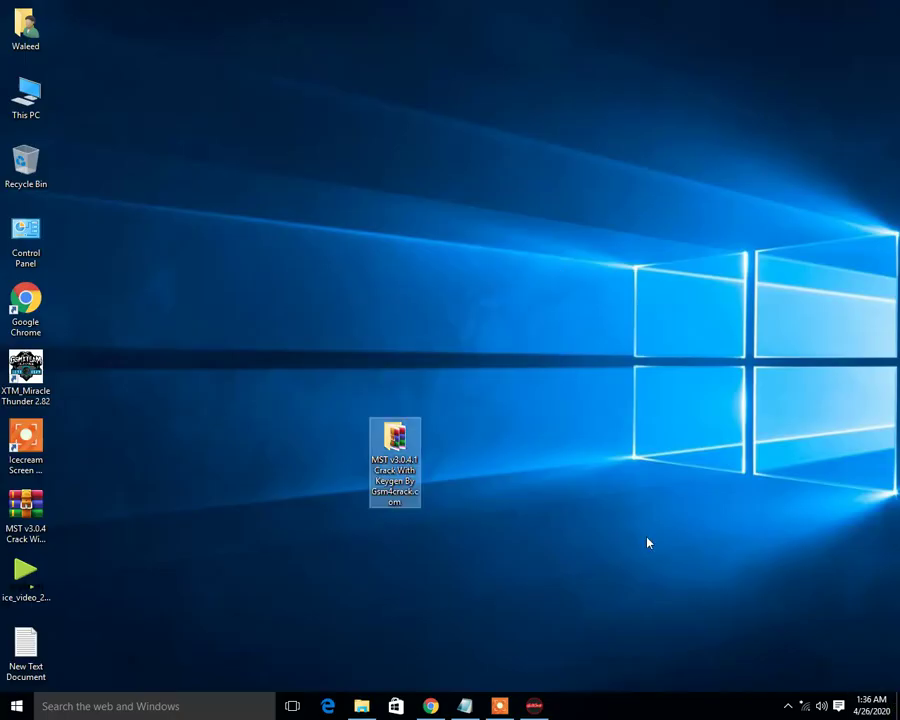
pyautogui.rightClick(420, 256)
pyautogui.click(450, 299)
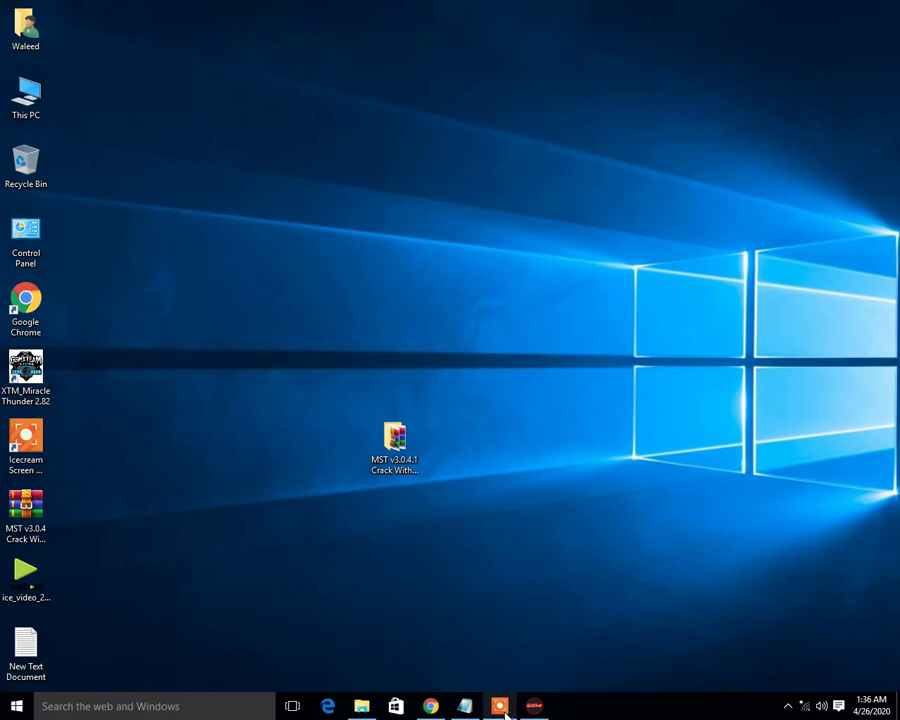
pyautogui.moveTo(366, 711)
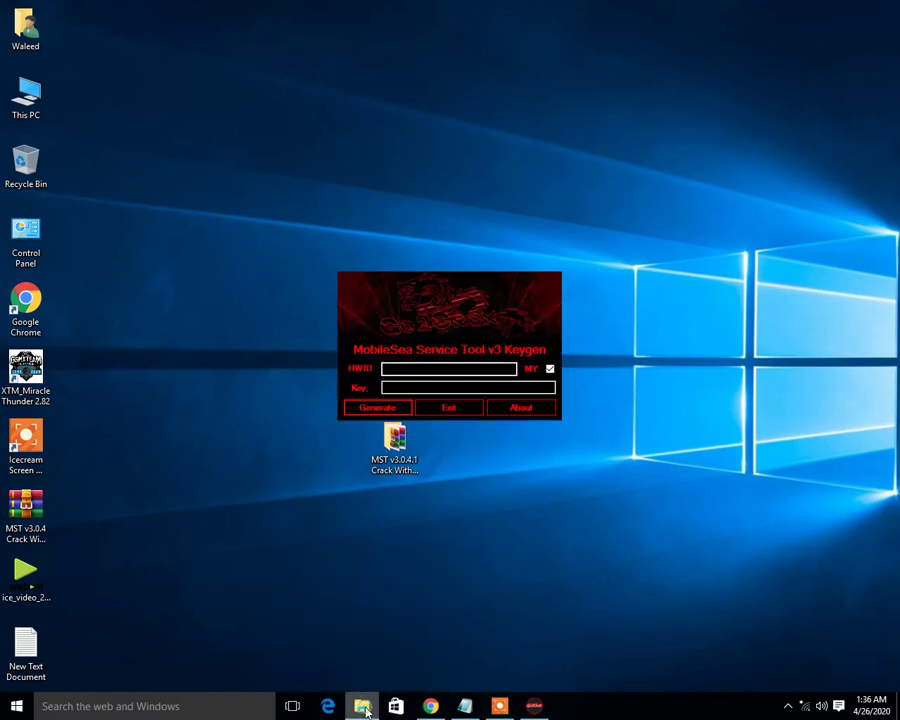
pyautogui.rightClick(161, 329)
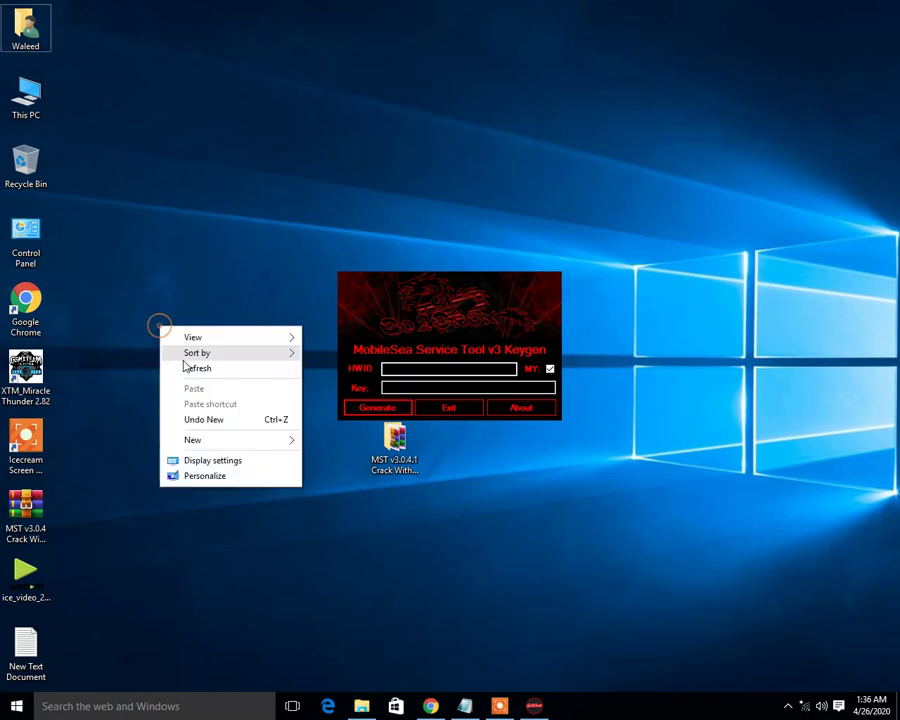
pyautogui.click(185, 366)
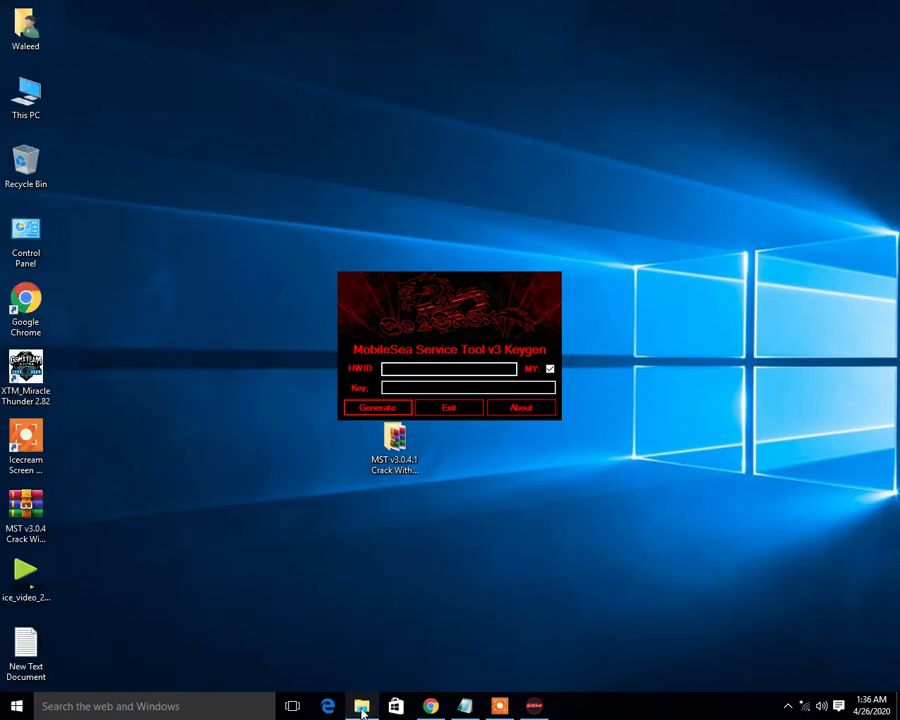
# - Bring the MST 3.0.4 Setup folder forward, select Installation Password, then return to the notes
pyautogui.moveTo(362, 706)
pyautogui.moveTo(366, 672)
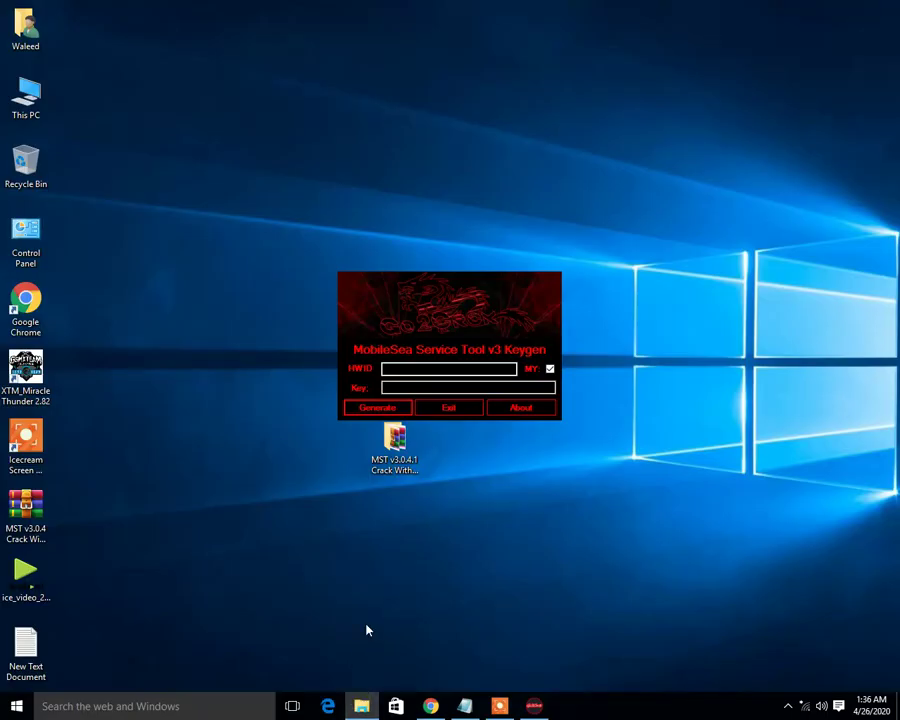
pyautogui.click(503, 707)
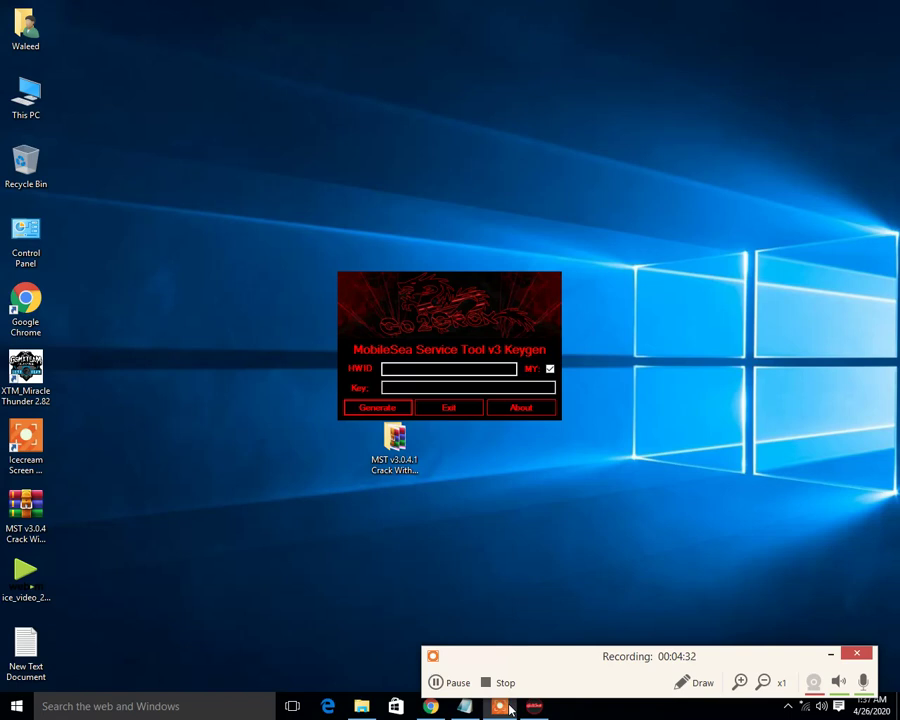
pyautogui.click(436, 682)
pyautogui.click(440, 684)
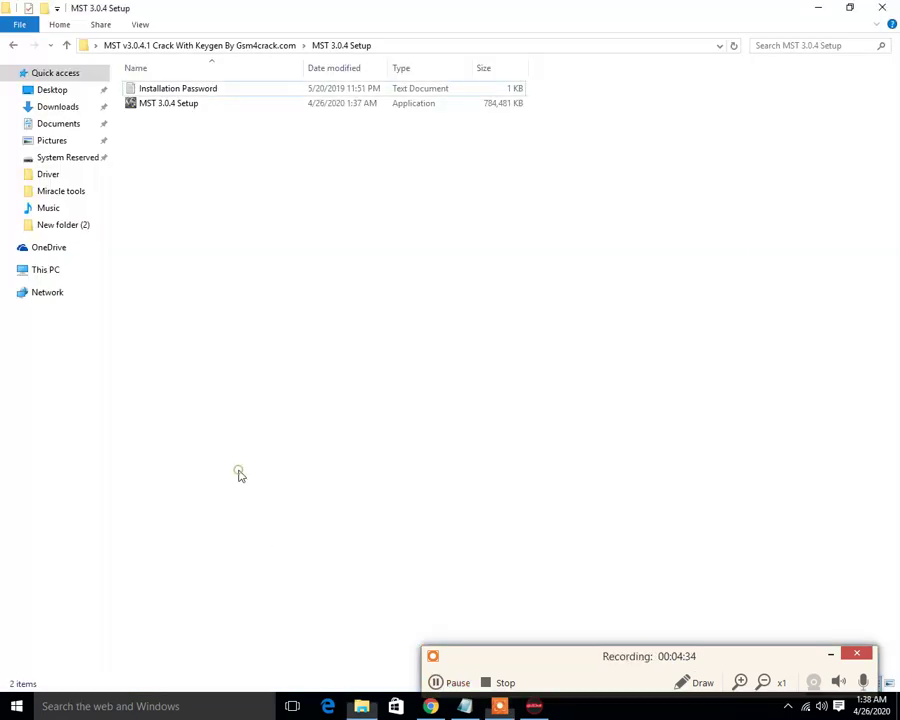
pyautogui.click(180, 90)
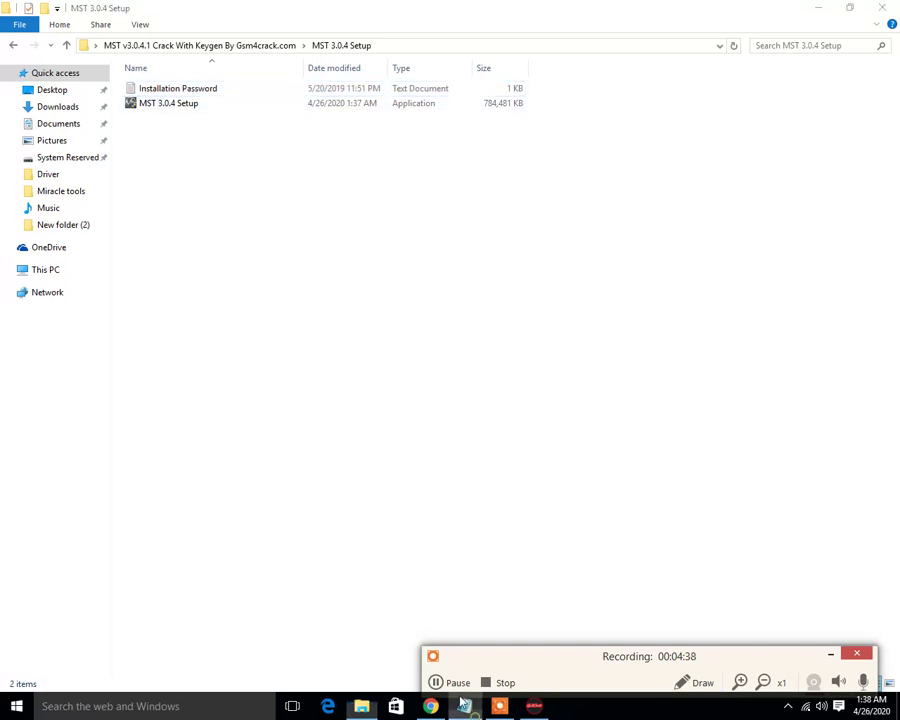
pyautogui.hotkey('alt', 'Tab')
pyautogui.click(215, 345)
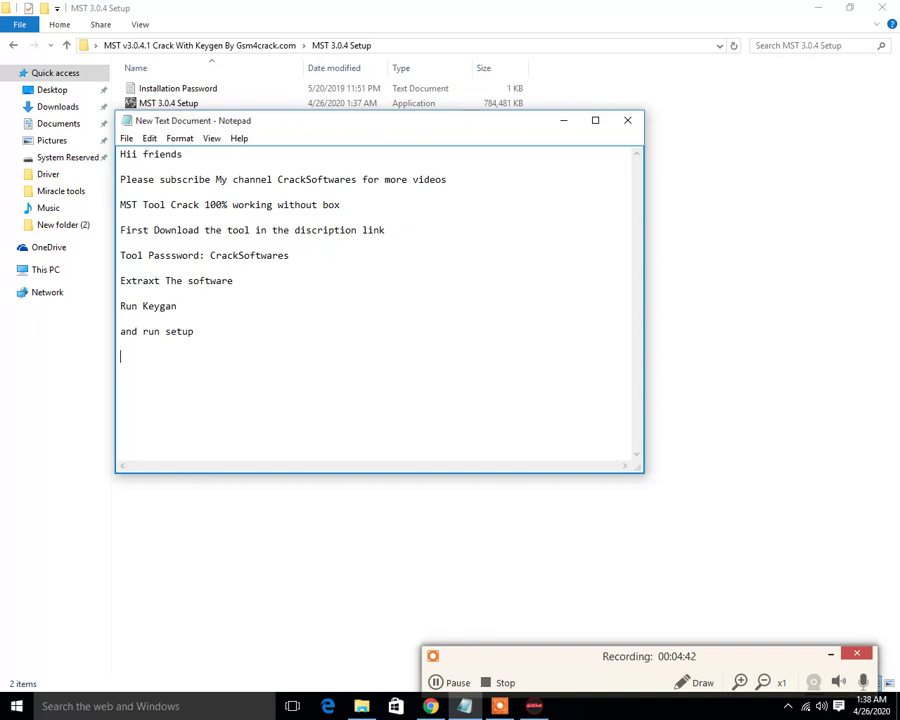
# - Type the note 'First installation password copy' and start a new line below it
pyautogui.write('First insta')
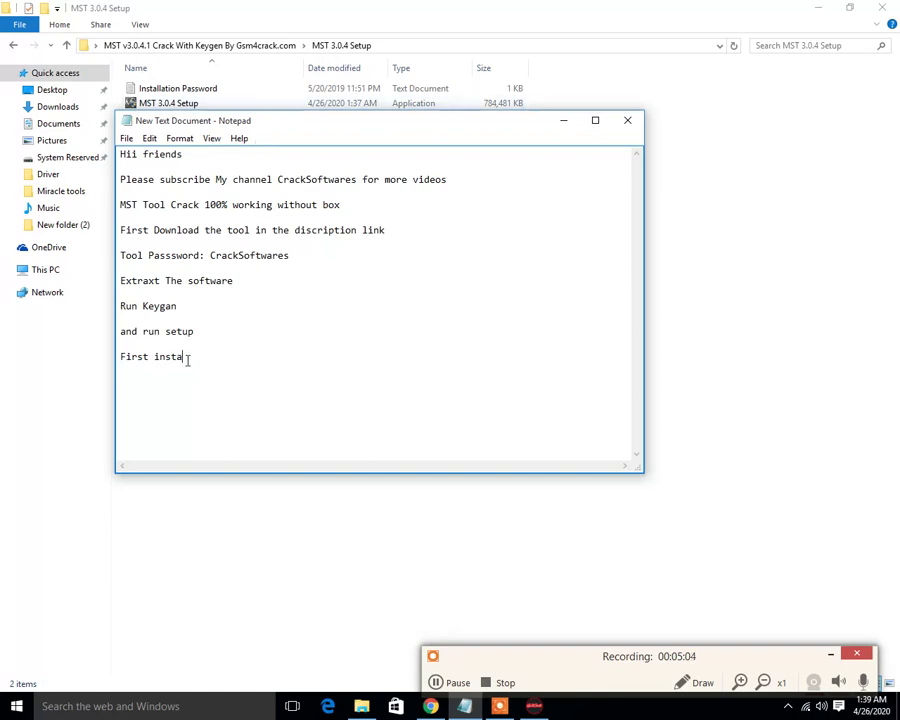
pyautogui.write('llation password copy')
pyautogui.press('Return')
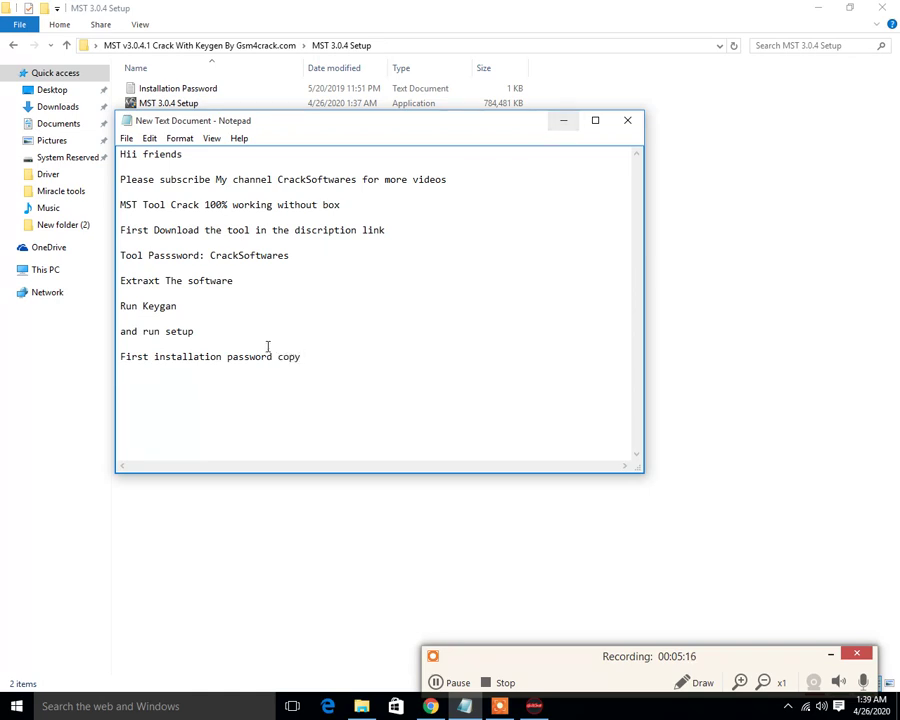
pyautogui.doubleClick(124, 356)
pyautogui.click(327, 349)
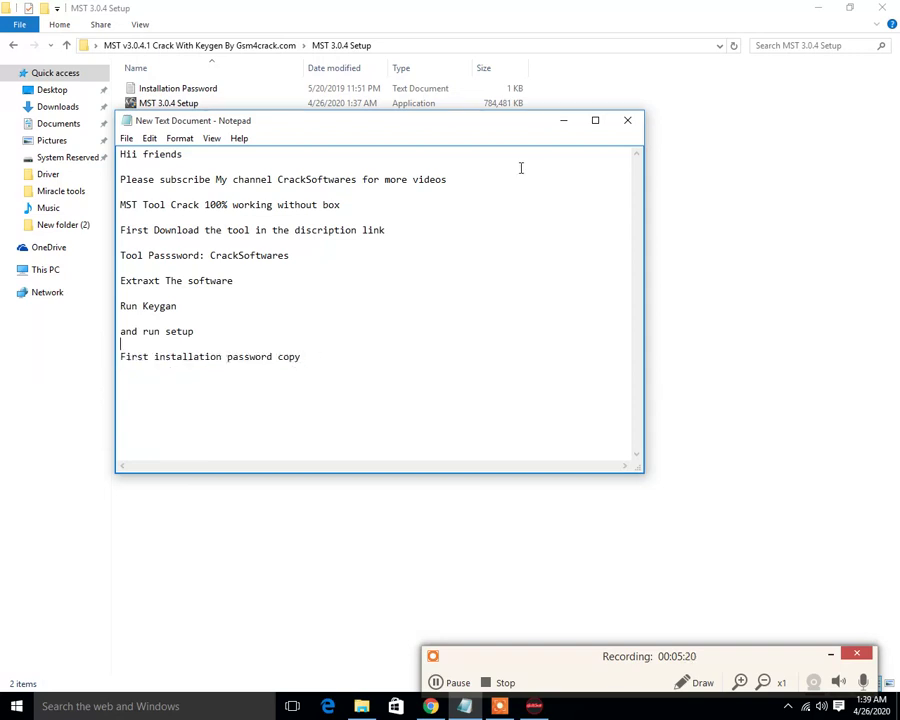
# - Copy the password from the Installation Password text file
pyautogui.click(563, 121)
pyautogui.doubleClick(209, 90)
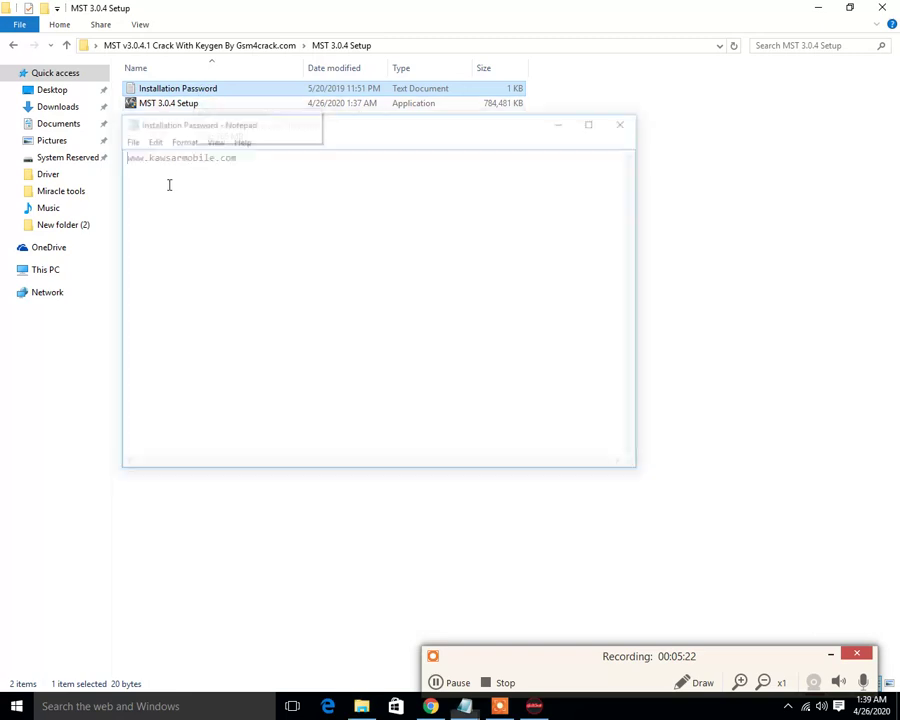
pyautogui.doubleClick(176, 154)
pyautogui.hotkey('ctrl', 'c')
pyautogui.rightClick(179, 155)
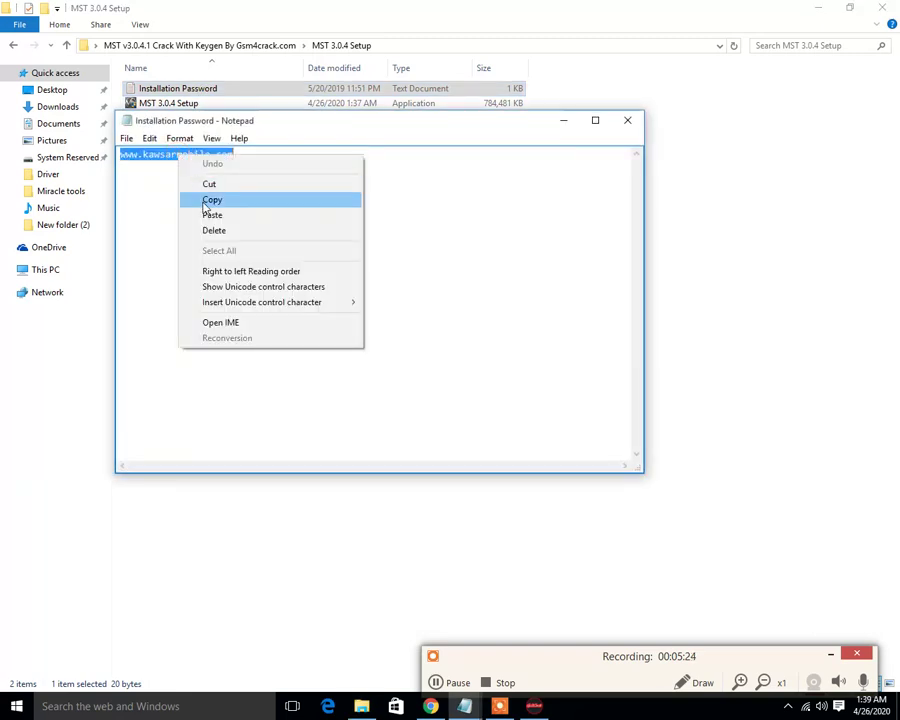
pyautogui.click(211, 201)
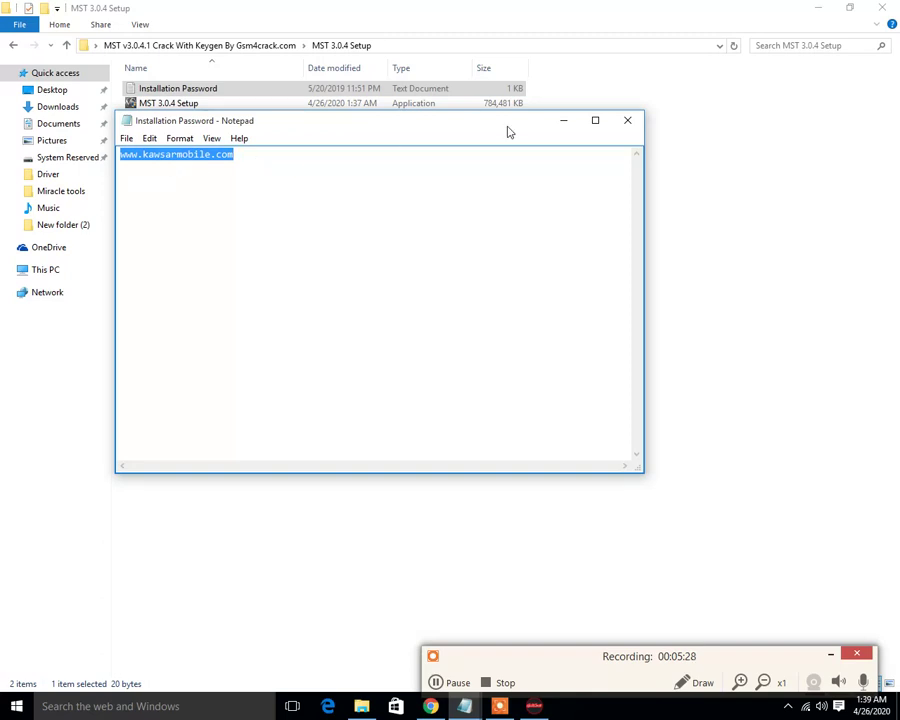
# - Close the password file and launch the MST 3.0.4 Setup installer
pyautogui.click(629, 122)
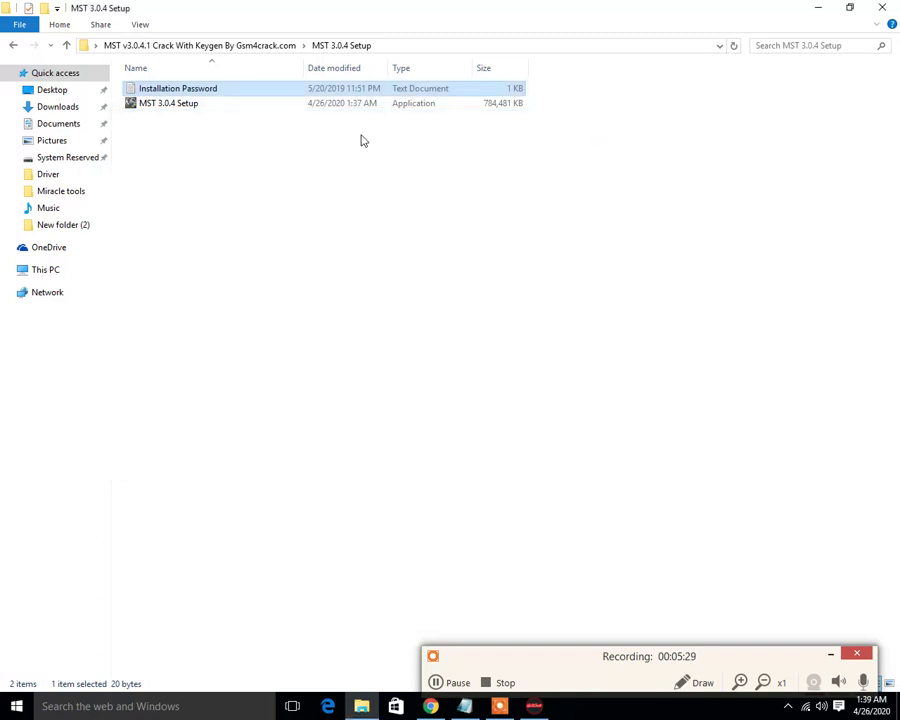
pyautogui.doubleClick(192, 105)
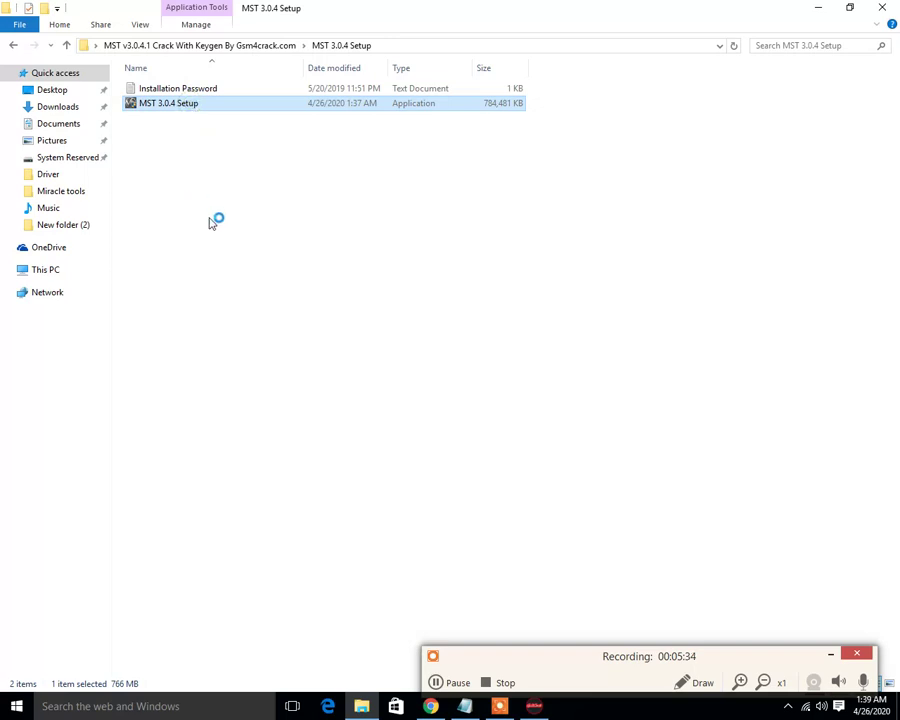
pyautogui.click(829, 655)
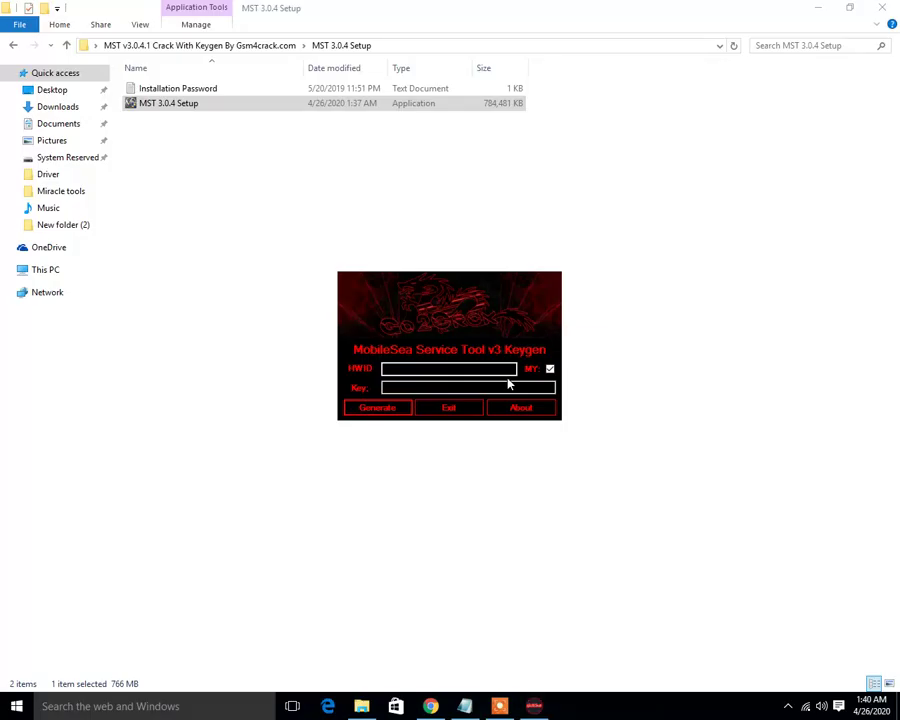
# - Close the file browser, refresh the desktop, and move the MST archive icon to the left column
pyautogui.click(882, 7)
pyautogui.rightClick(531, 124)
pyautogui.click(569, 164)
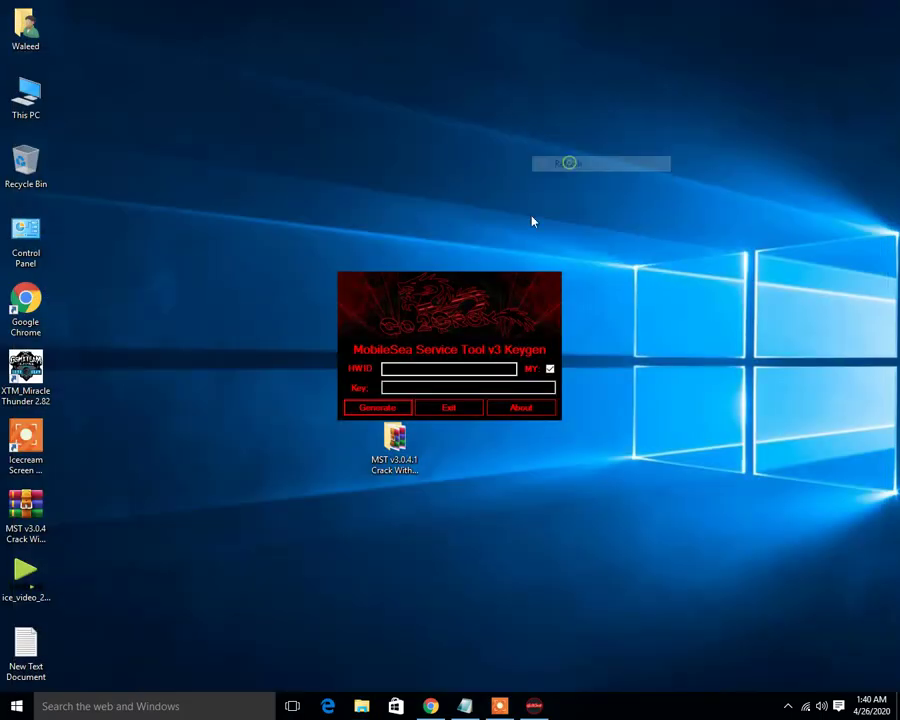
pyautogui.moveTo(414, 458); pyautogui.dragTo(129, 596)
pyautogui.rightClick(364, 156)
pyautogui.click(410, 199)
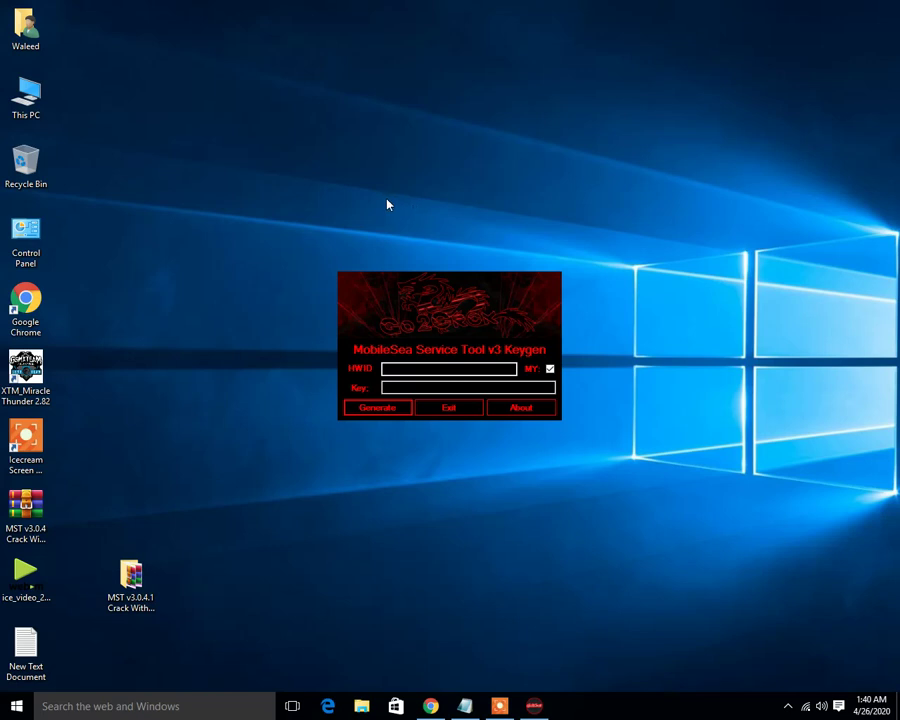
# - Refresh the desktop twice more and bring the Notepad notes back in front of the keygen
pyautogui.rightClick(368, 49)
pyautogui.click(391, 94)
pyautogui.rightClick(391, 103)
pyautogui.click(416, 143)
pyautogui.moveTo(464, 706)
pyautogui.click(463, 635)
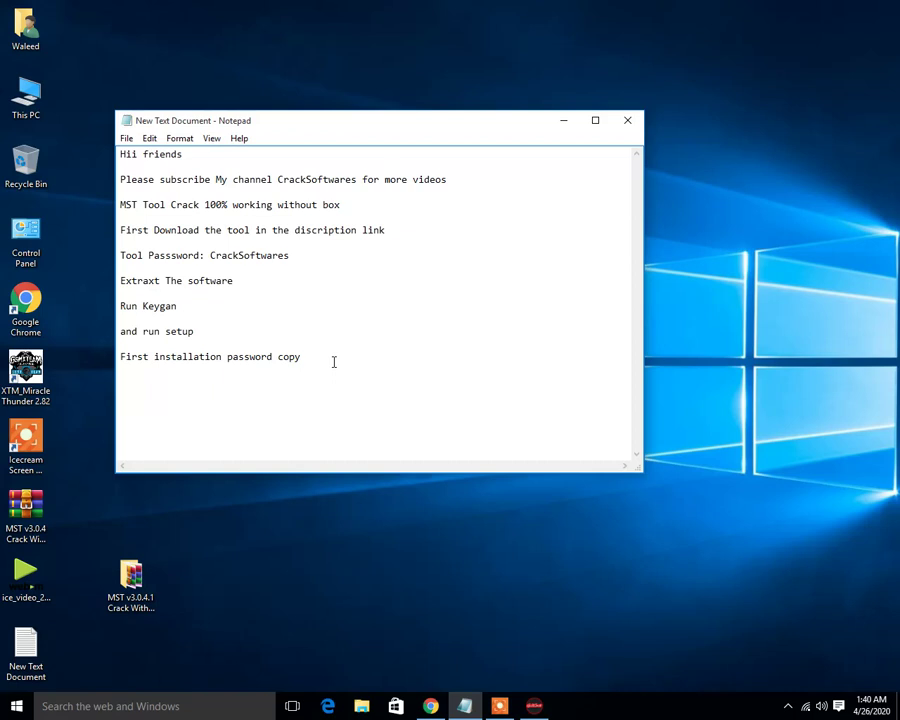
# - Append ' and install setup' after 'copy' on the last note line, correcting typos
pyautogui.click(334, 362)
pyautogui.write('and ru')
pyautogui.press('BackSpace')
pyautogui.press('BackSpace')
pyautogui.press('BackSpace')
pyautogui.write('instal l setuo')
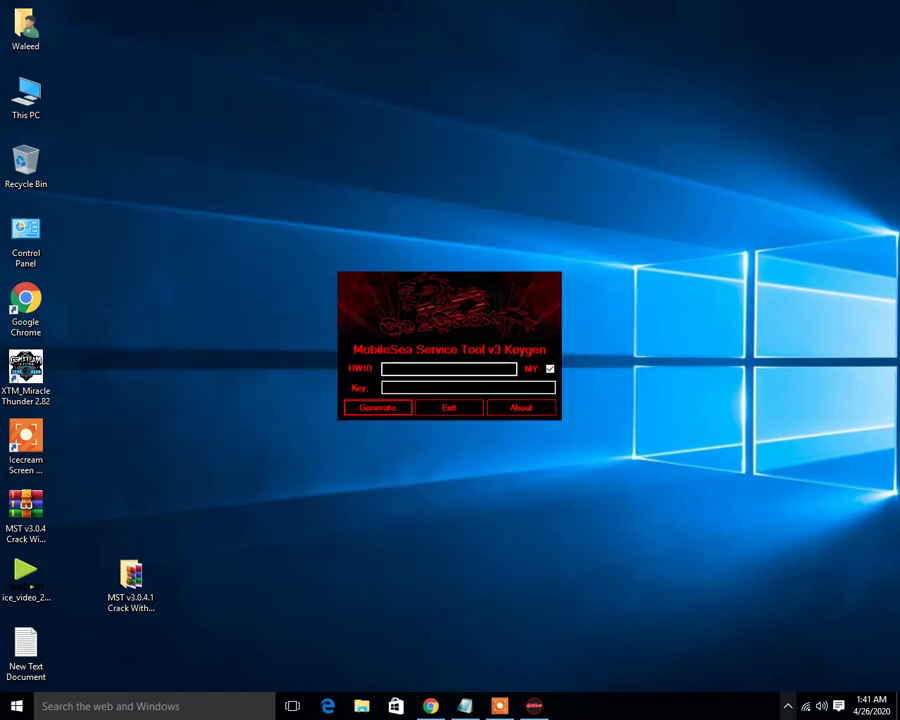
# - Open the MST v3.0.4.1 desktop folder, then MST 3.0.4 Setup, and launch the setup application
pyautogui.click(788, 706)
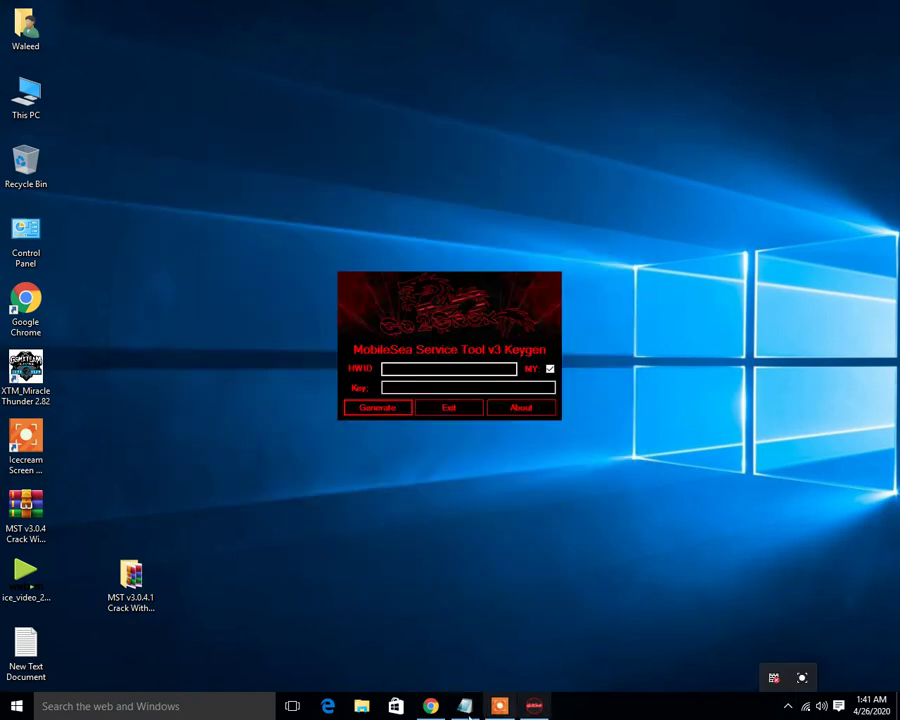
pyautogui.click(153, 614)
pyautogui.click(141, 272)
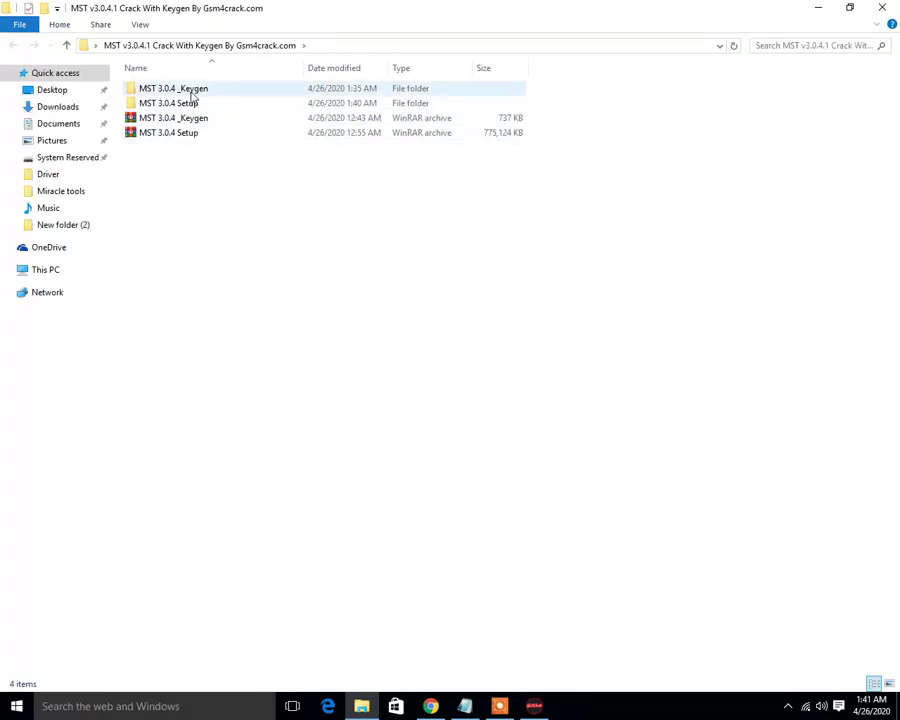
pyautogui.doubleClick(190, 104)
pyautogui.doubleClick(174, 104)
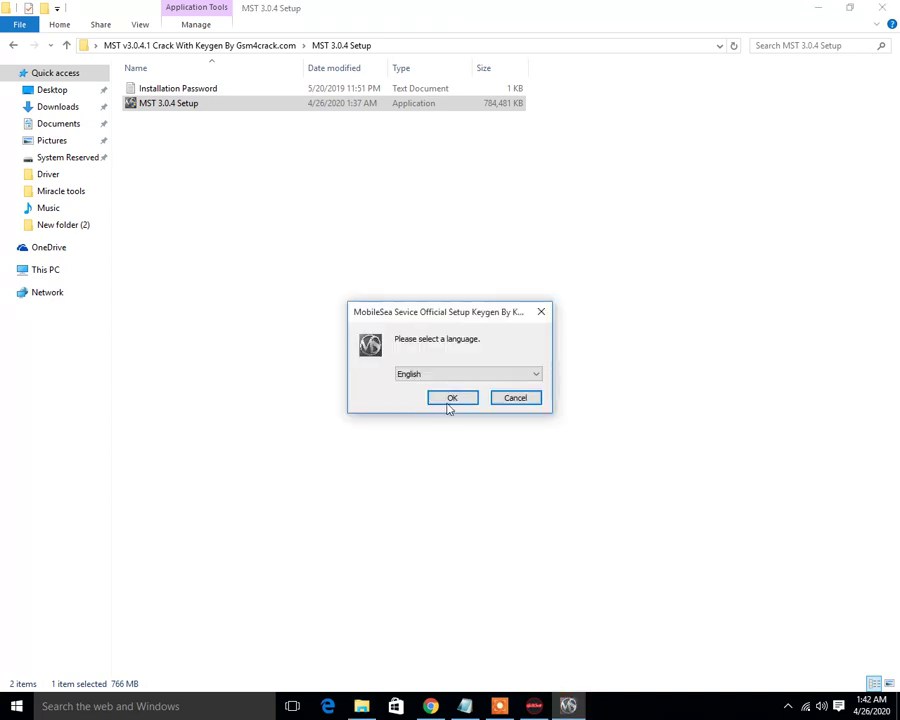
# - Choose English, accept the license, and paste the installation password into the setup wizard
pyautogui.click(451, 400)
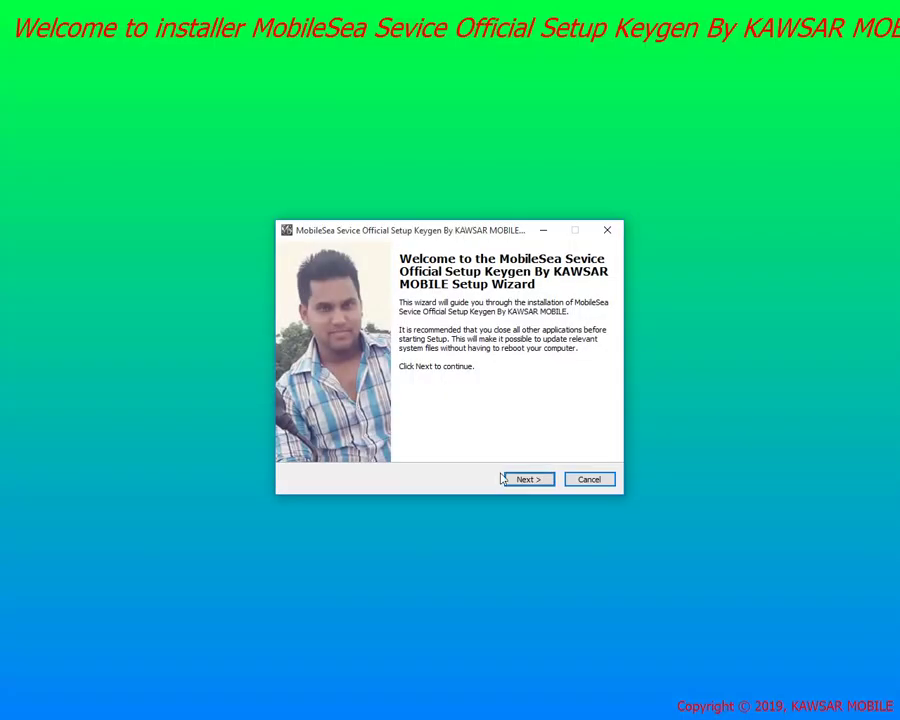
pyautogui.click(530, 480)
pyautogui.click(529, 479)
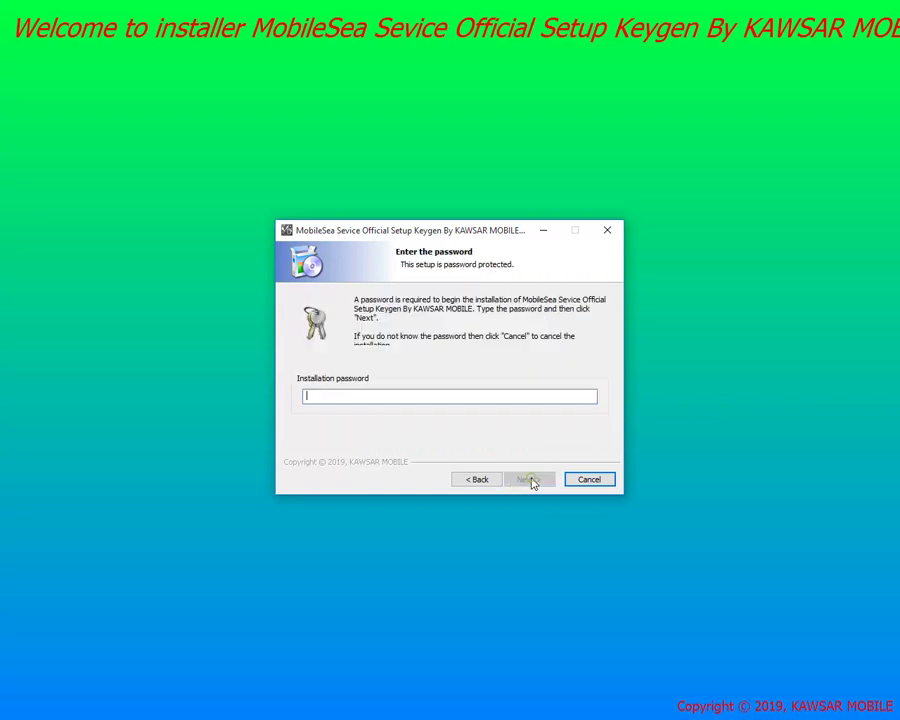
pyautogui.rightClick(360, 400)
pyautogui.click(388, 461)
pyautogui.click(528, 481)
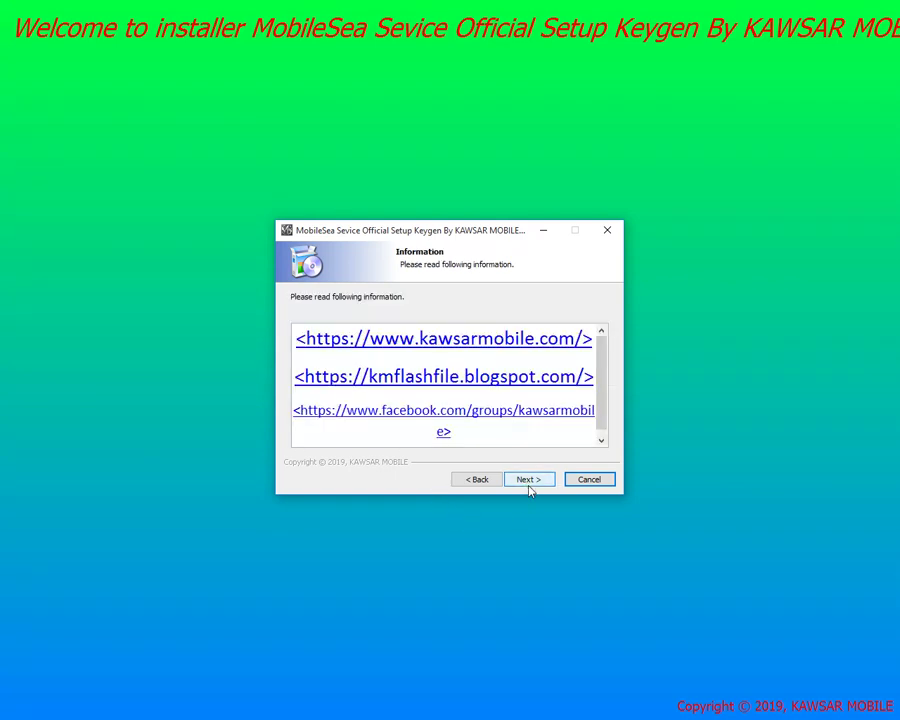
# - Keep the default install location and desktop shortcut, and start the installation
pyautogui.click(530, 484)
pyautogui.click(529, 484)
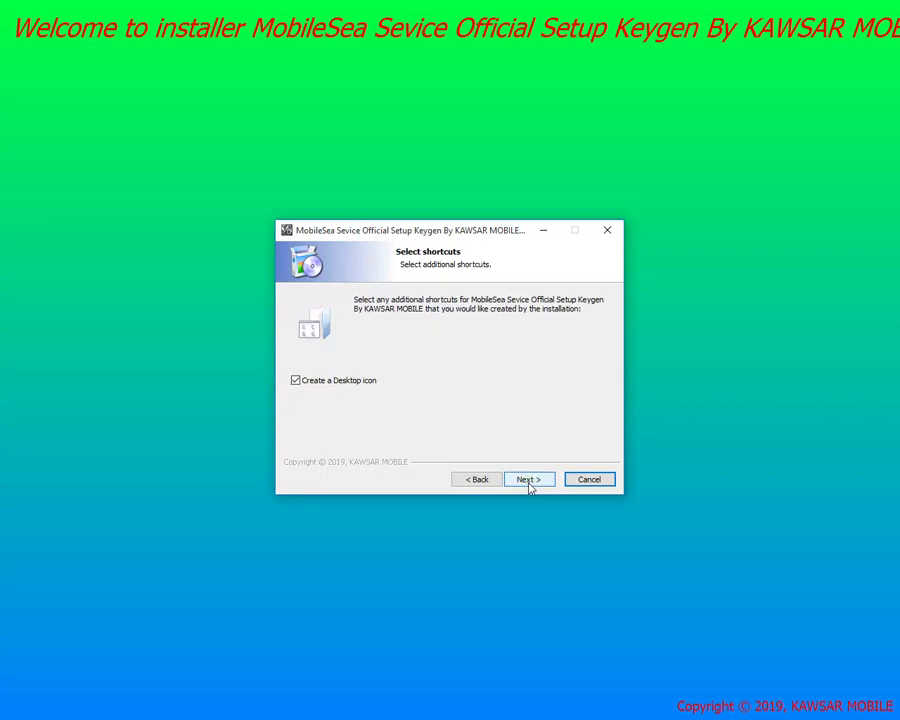
pyautogui.click(529, 484)
pyautogui.click(529, 484)
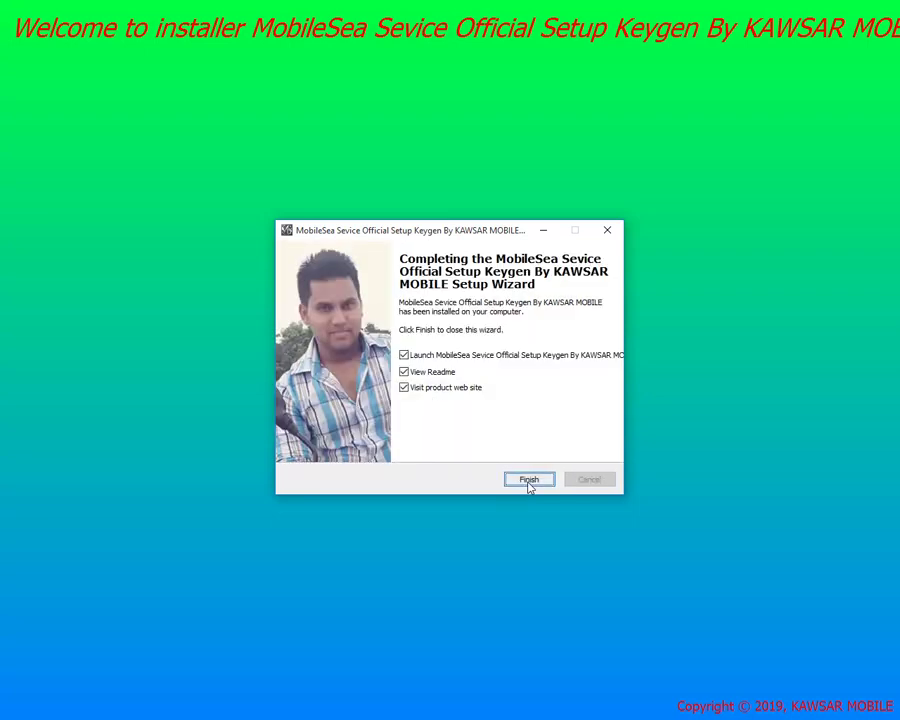
# - Untick the readme, launch and website options, finish setup, and refresh the desktop
pyautogui.click(436, 373)
pyautogui.click(442, 355)
pyautogui.click(440, 388)
pyautogui.click(529, 480)
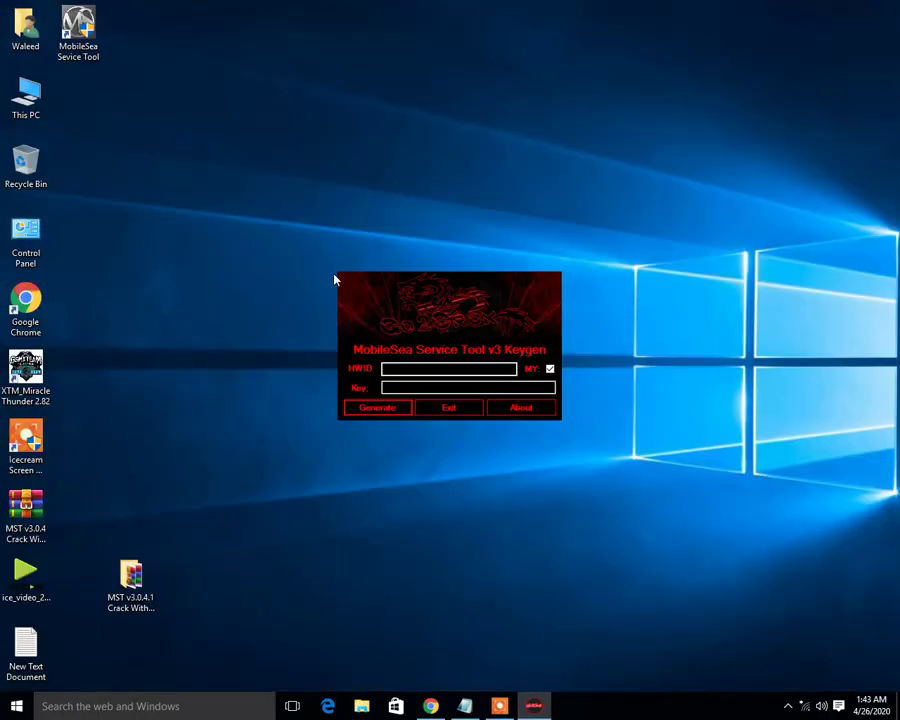
pyautogui.rightClick(461, 86)
pyautogui.click(482, 130)
pyautogui.rightClick(416, 110)
# - Refresh the desktop a few times and drag the MobileSea Service Tool shortcut to the top centre
pyautogui.click(447, 153)
pyautogui.rightClick(444, 152)
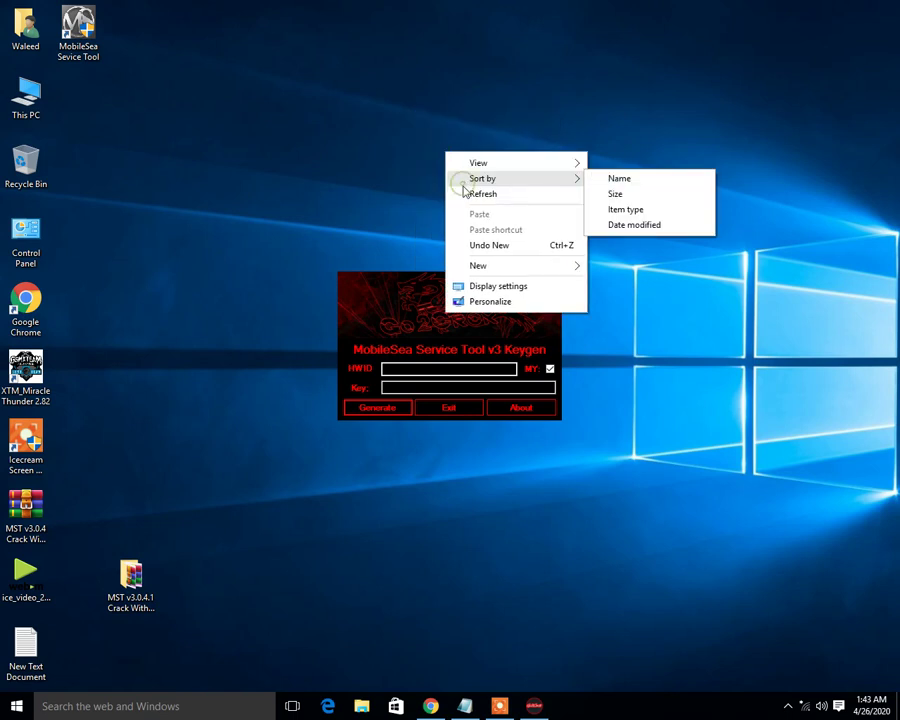
pyautogui.click(463, 192)
pyautogui.rightClick(445, 129)
pyautogui.click(472, 179)
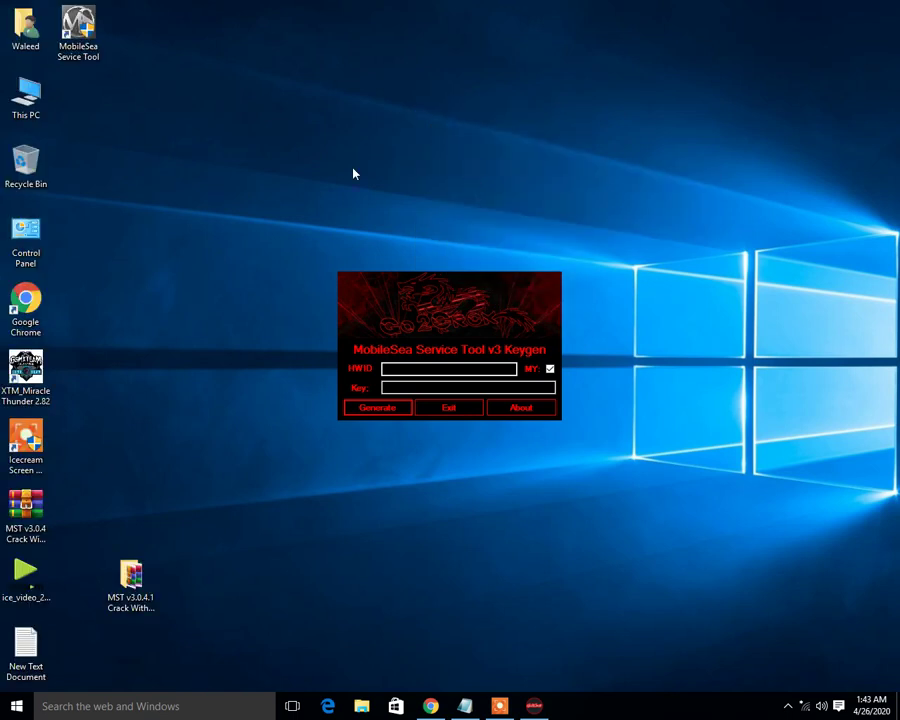
pyautogui.moveTo(86, 40); pyautogui.dragTo(345, 175)
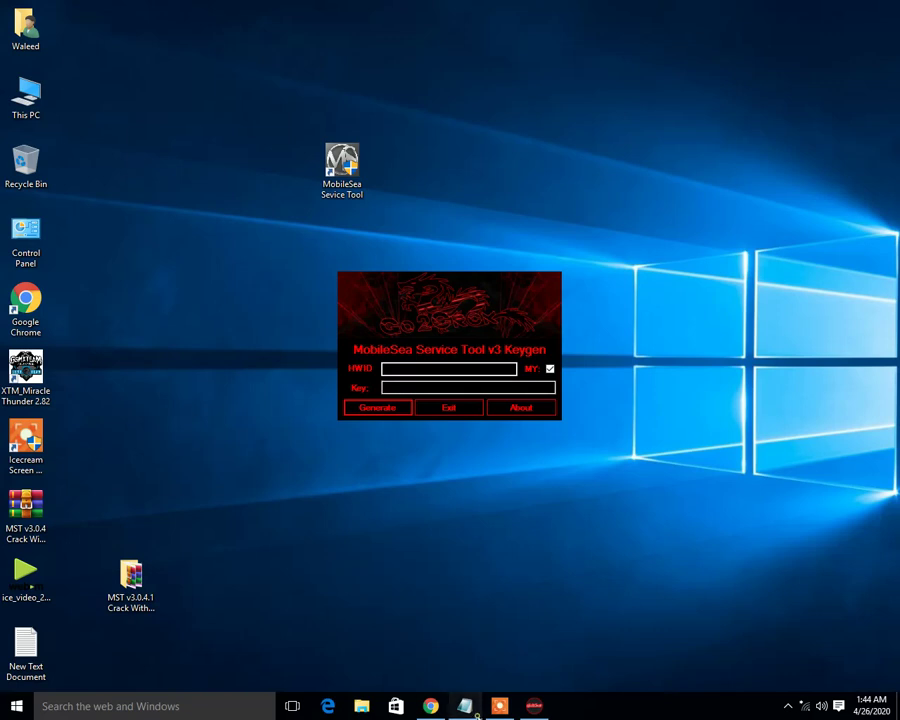
pyautogui.click(464, 706)
# - Add a 'Please wait' line to the notes, minimize Notepad, and refresh the desktop
pyautogui.click(440, 391)
pyautogui.press('Return')
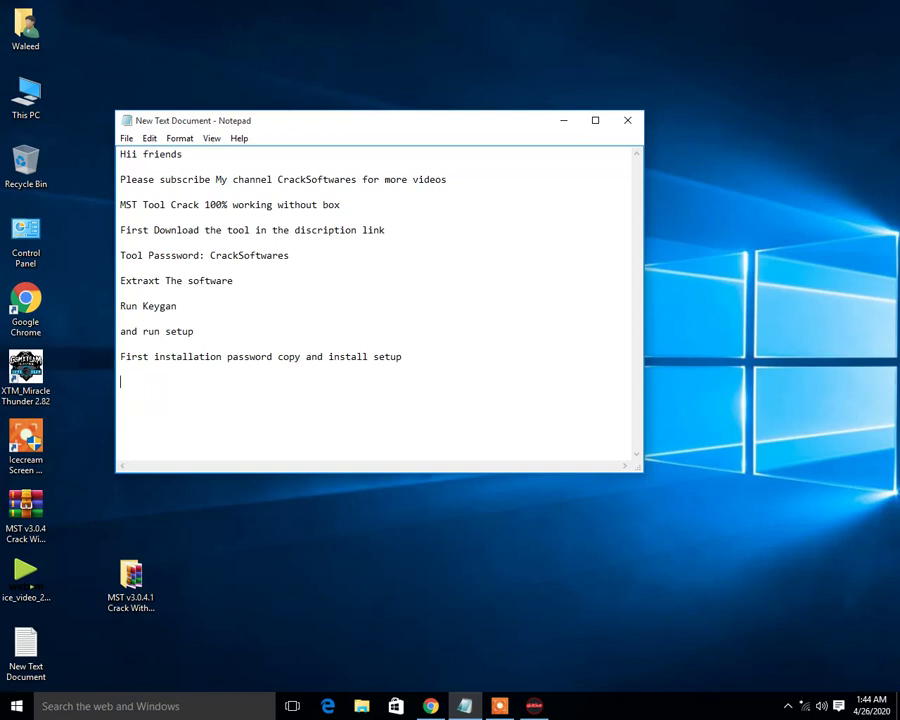
pyautogui.write('Please wait')
pyautogui.moveTo(185, 383); pyautogui.dragTo(122, 382)
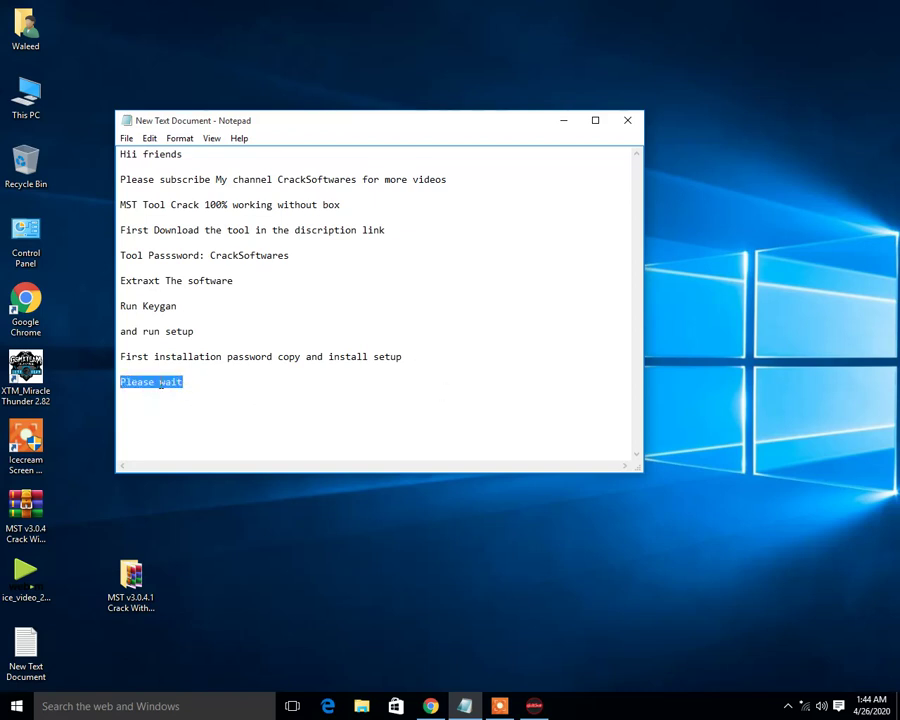
pyautogui.click(562, 109)
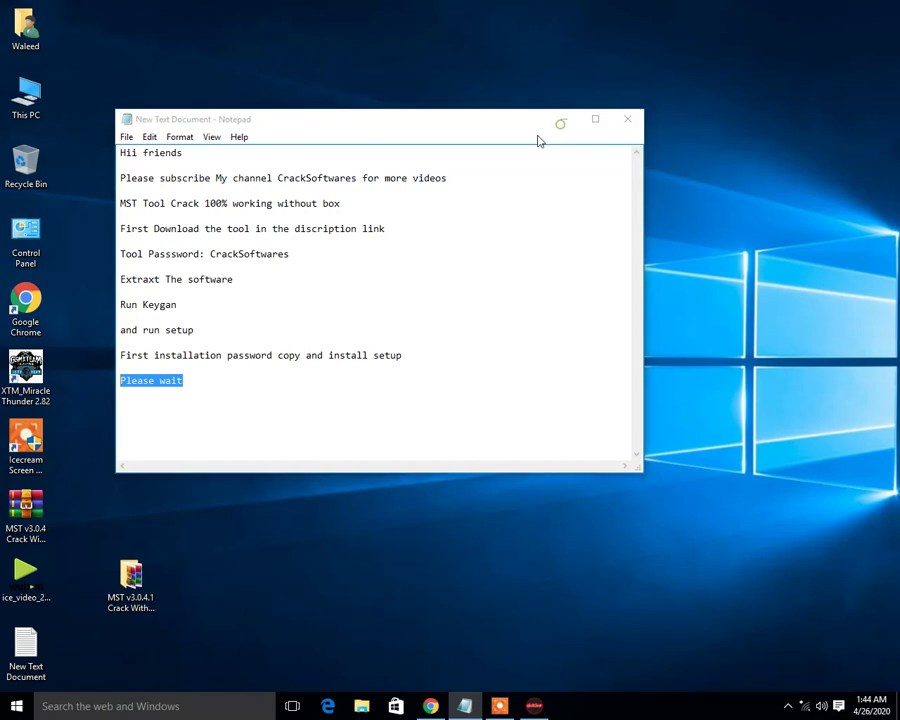
pyautogui.rightClick(435, 177)
pyautogui.click(472, 219)
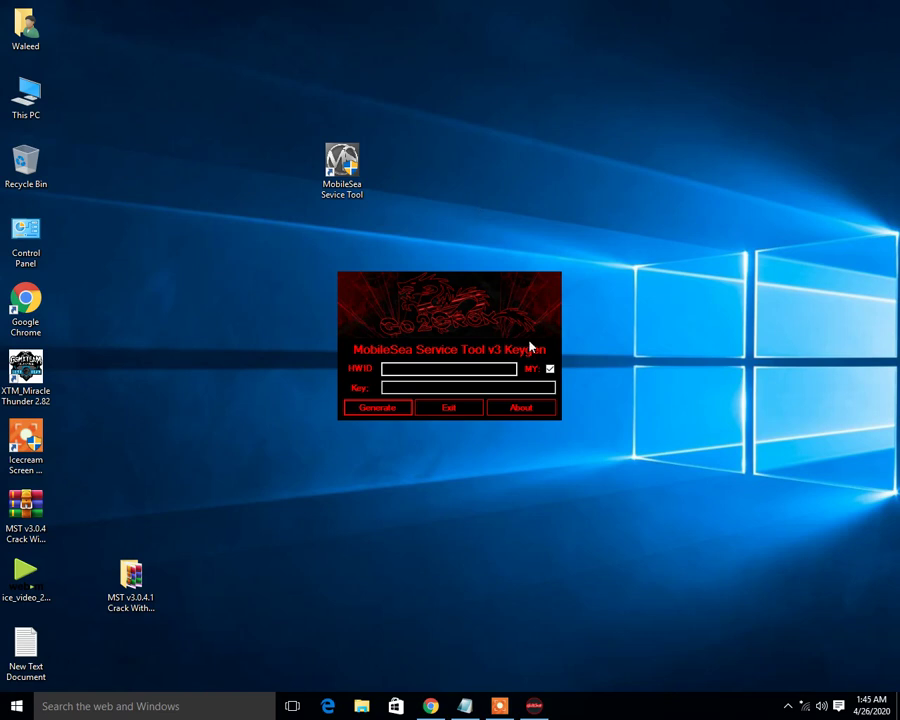
# - Launch MobileSea Service Tool, shift its loading window off the keygen, and refresh the desktop while it loads
pyautogui.click(503, 703)
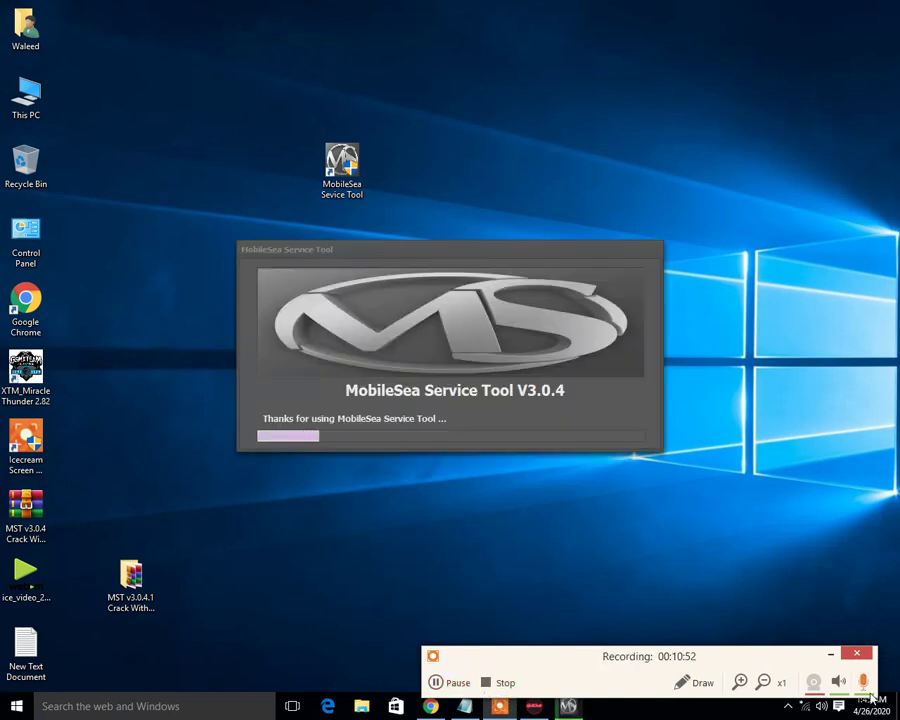
pyautogui.click(830, 654)
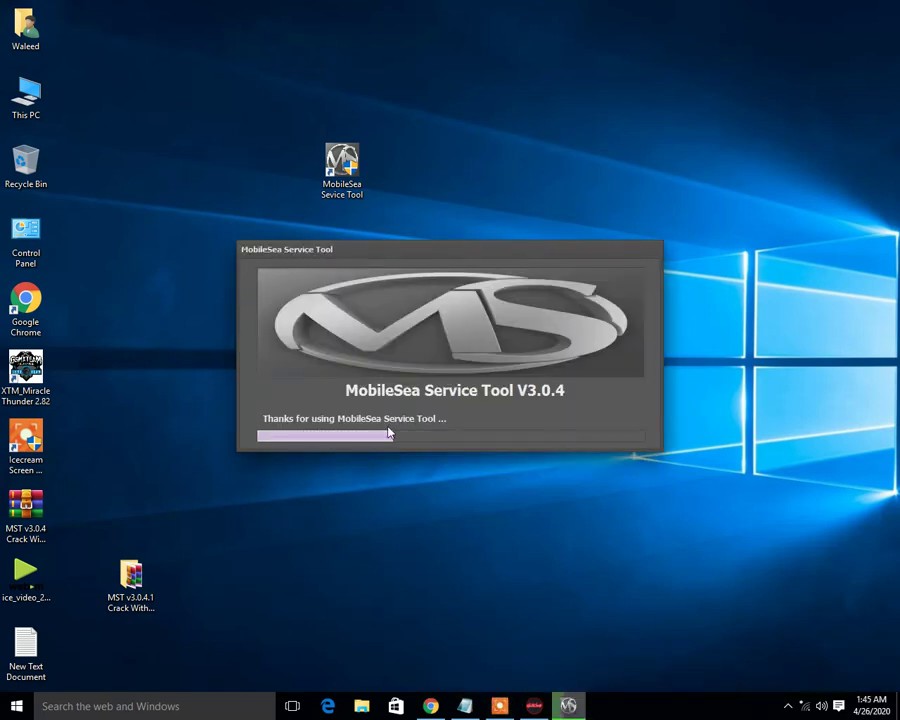
pyautogui.moveTo(430, 410); pyautogui.dragTo(436, 446)
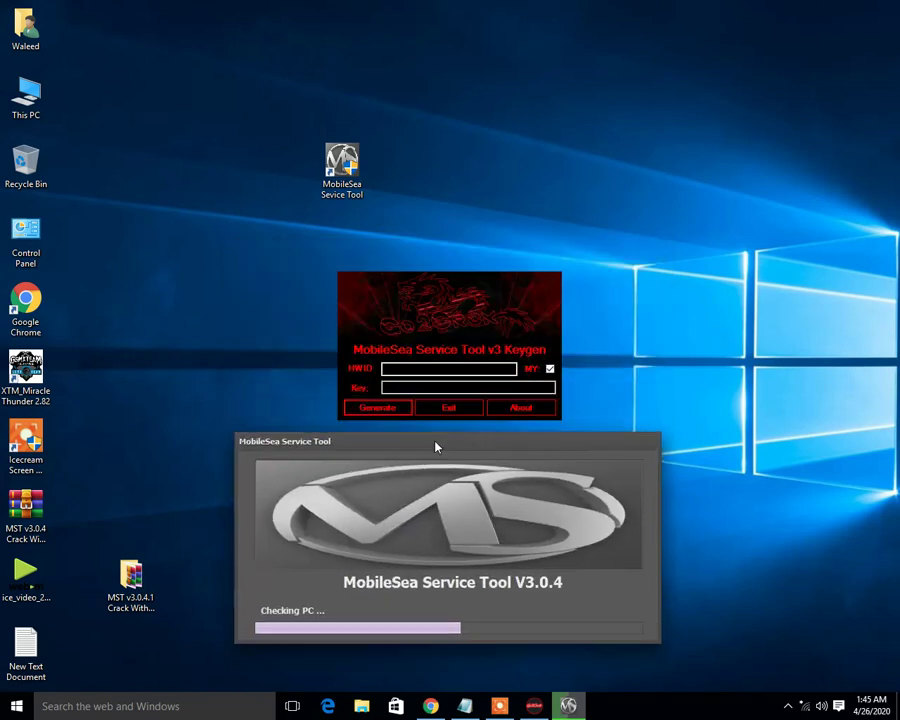
pyautogui.click(498, 706)
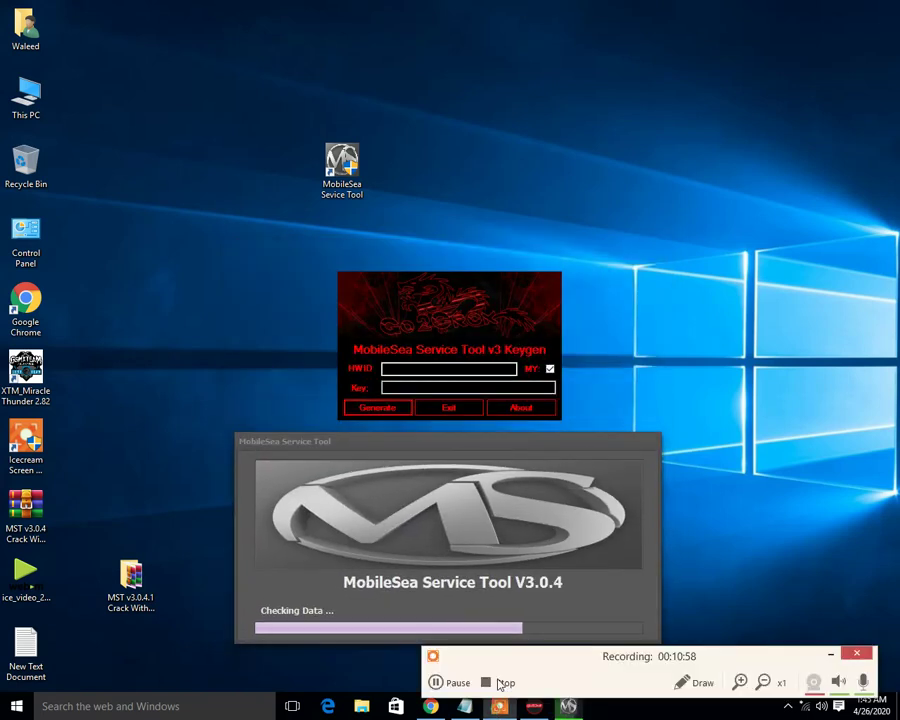
pyautogui.rightClick(555, 173)
pyautogui.click(590, 213)
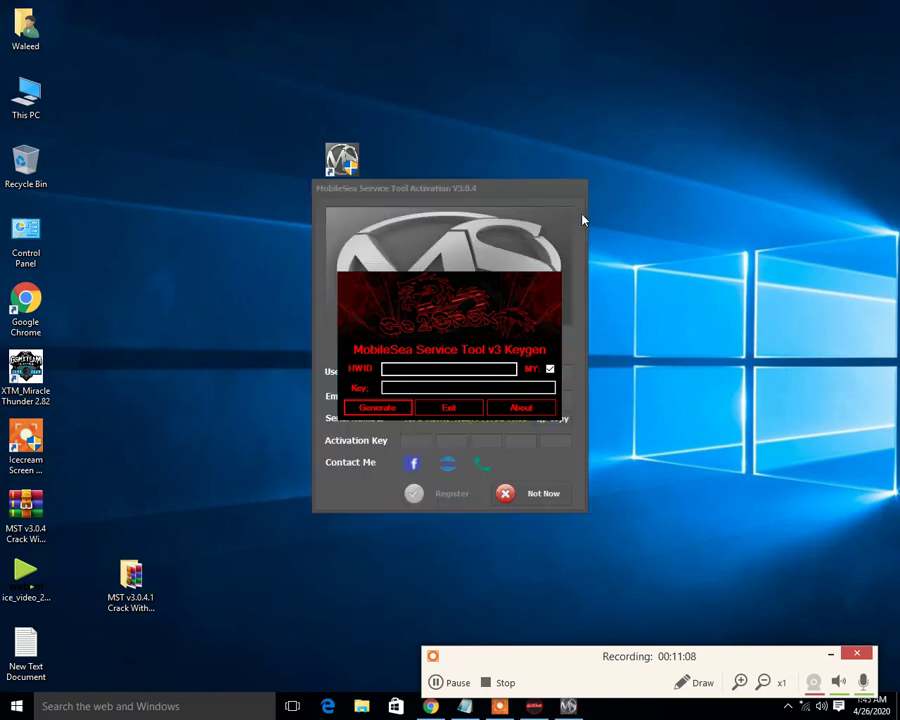
# - Move the keygen aside, restore Notepad, and start a new 'generate' line in the notes
pyautogui.moveTo(459, 281); pyautogui.dragTo(593, 181)
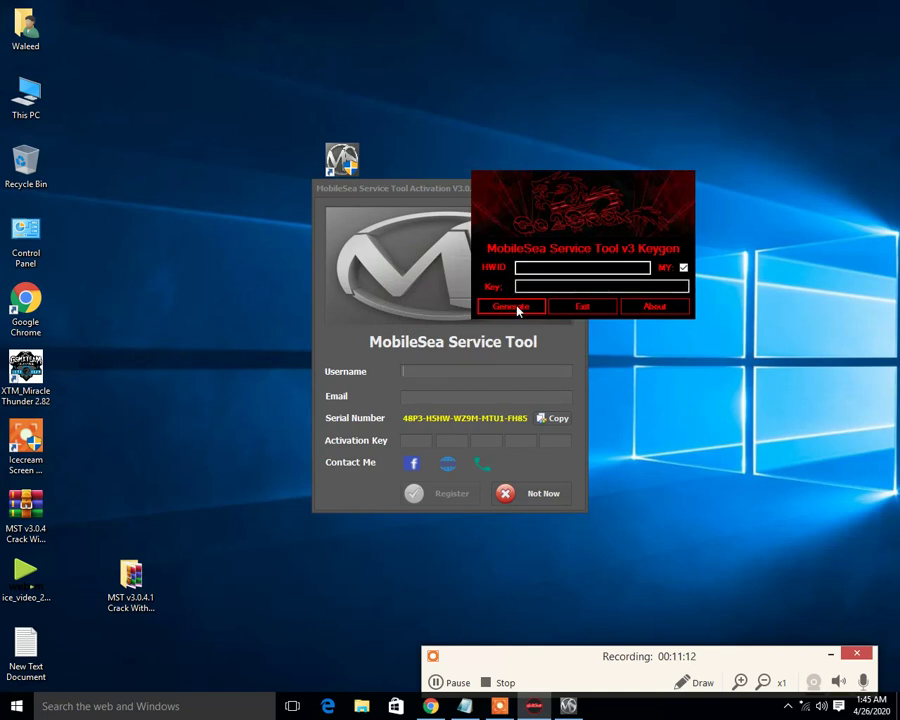
pyautogui.moveTo(464, 708)
pyautogui.click(460, 605)
pyautogui.click(340, 399)
pyautogui.press('Return')
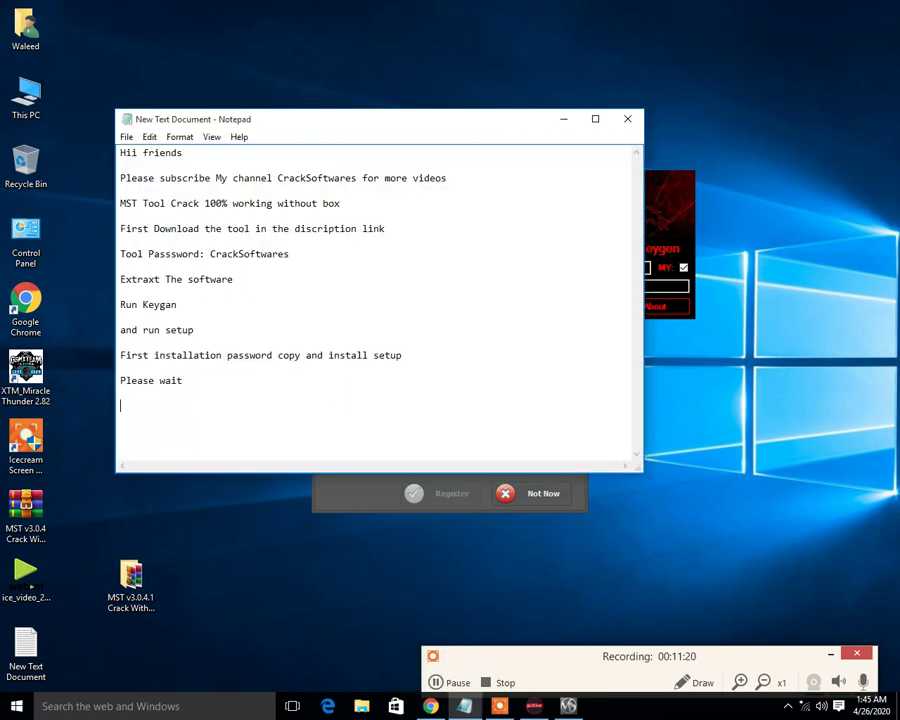
pyautogui.write('generate')
# - Arrange windows: keygen upper right, activation window top left, notes lower right
pyautogui.moveTo(342, 122); pyautogui.dragTo(349, 325)
pyautogui.moveTo(580, 185); pyautogui.dragTo(636, 45)
pyautogui.moveTo(458, 191); pyautogui.dragTo(255, 25)
pyautogui.click(421, 321)
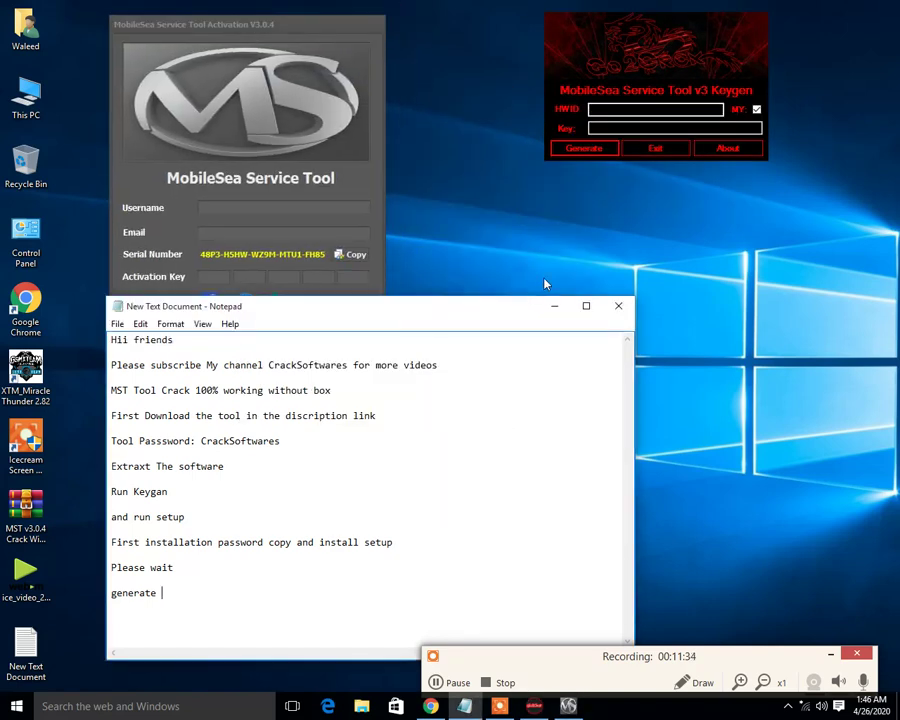
pyautogui.moveTo(416, 310); pyautogui.dragTo(716, 235)
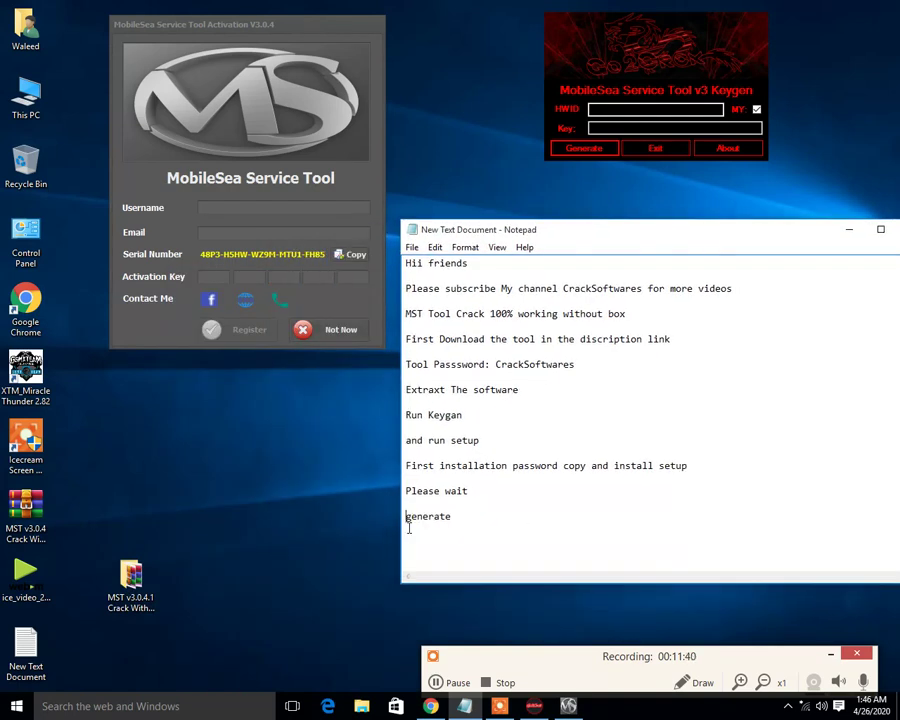
# - Complete the note as 'Click generate button', select it, and place the keygen beside the activation form
pyautogui.click(407, 518)
pyautogui.write('Click')
pyautogui.press('End')
pyautogui.write('button')
pyautogui.click(533, 517)
pyautogui.moveTo(407, 516); pyautogui.dragTo(528, 518)
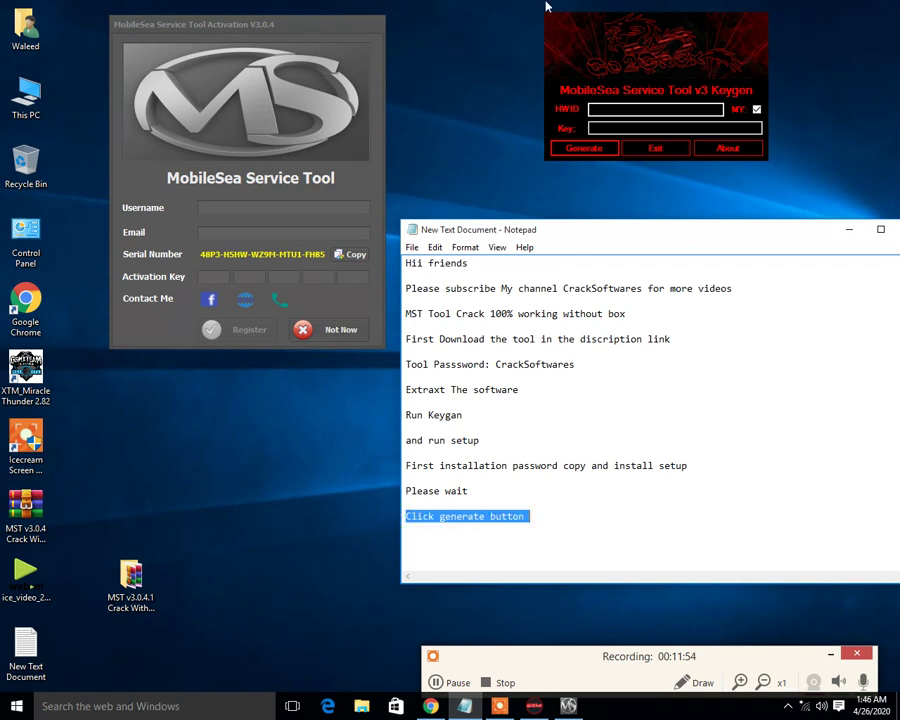
pyautogui.moveTo(620, 38); pyautogui.dragTo(575, 218)
# - Generate the HWID and activation key in the keygen, dismissing the Attention messages
pyautogui.click(535, 309)
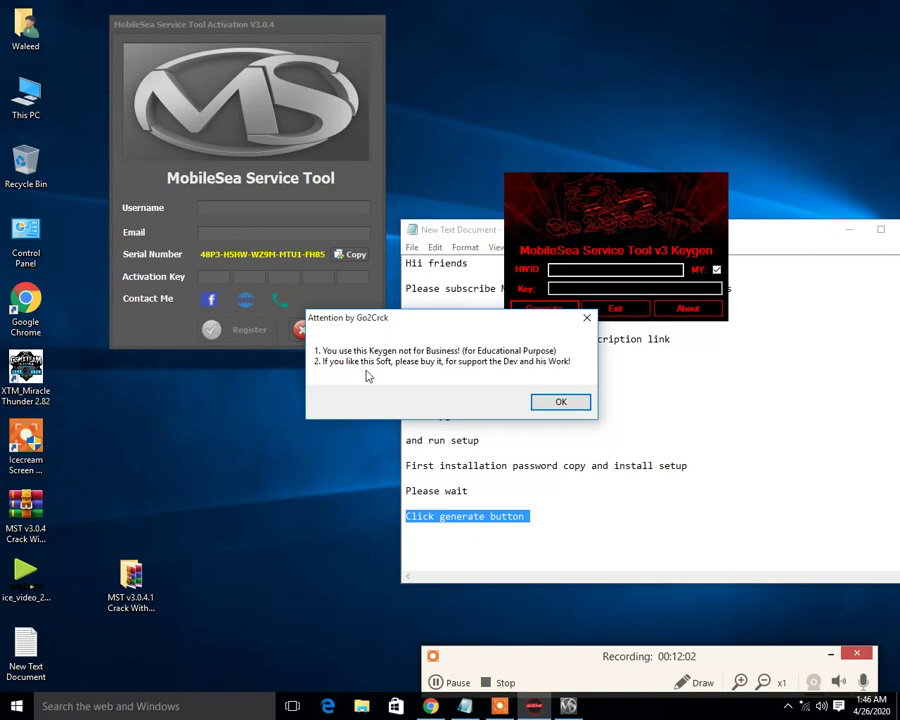
pyautogui.click(556, 401)
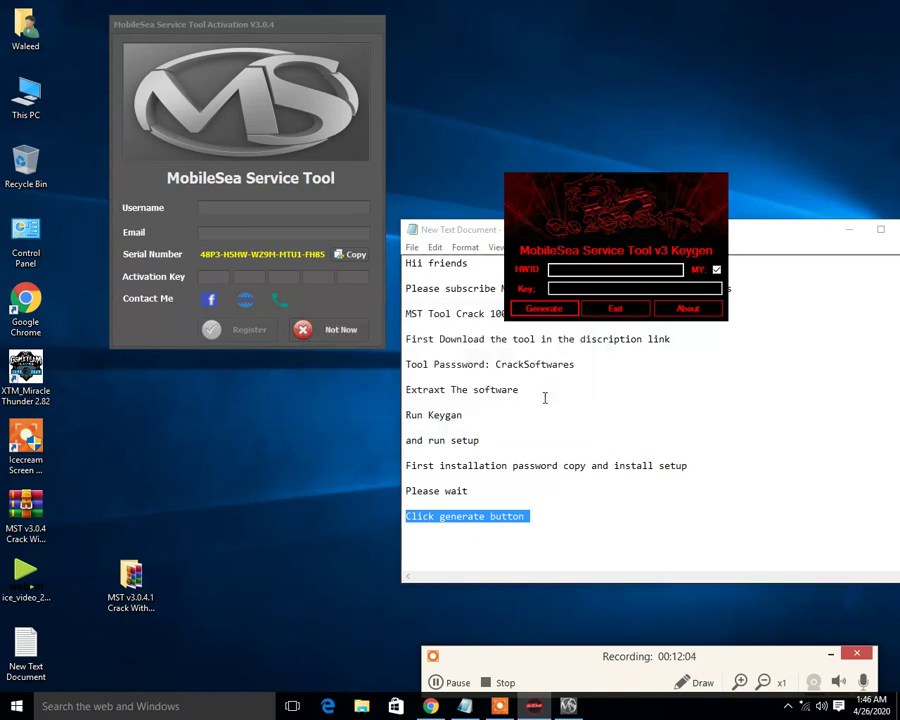
pyautogui.click(547, 316)
pyautogui.click(550, 401)
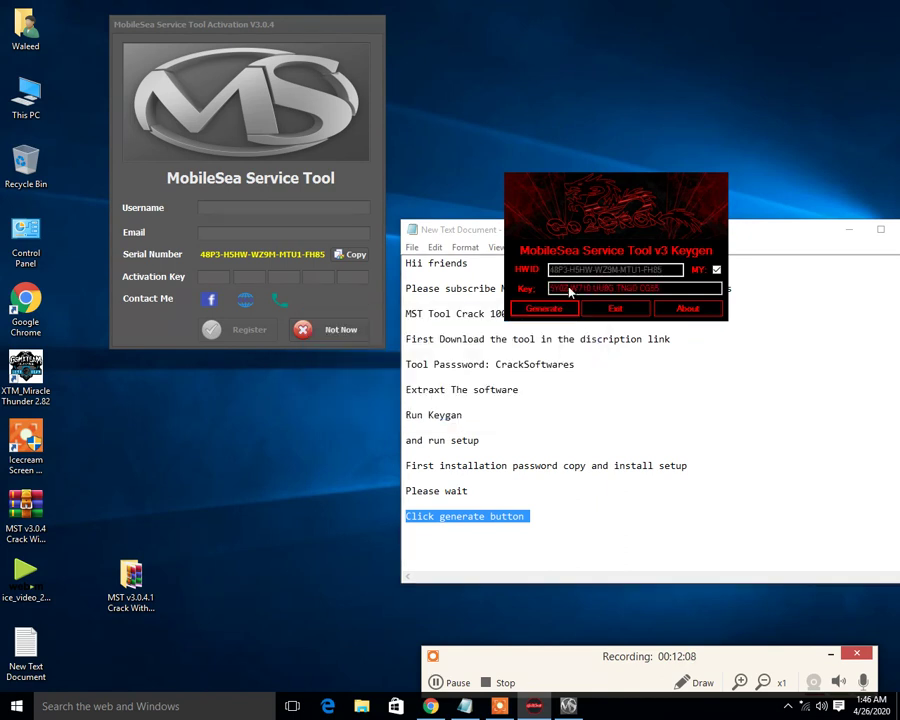
# - Enter a username in the activation form's Username field
pyautogui.click(237, 209)
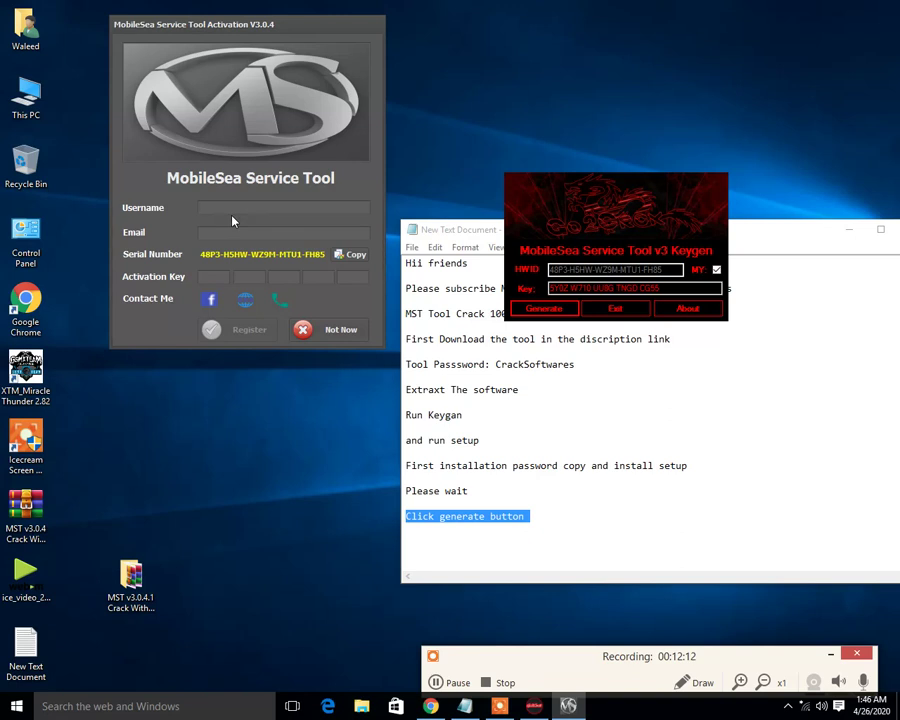
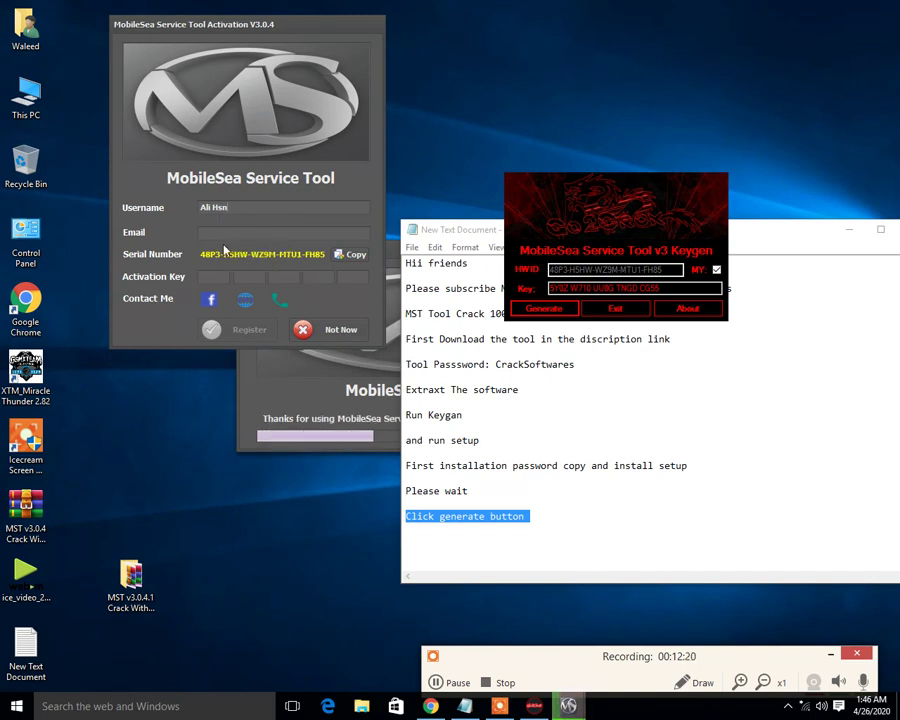
pyautogui.click(298, 387)
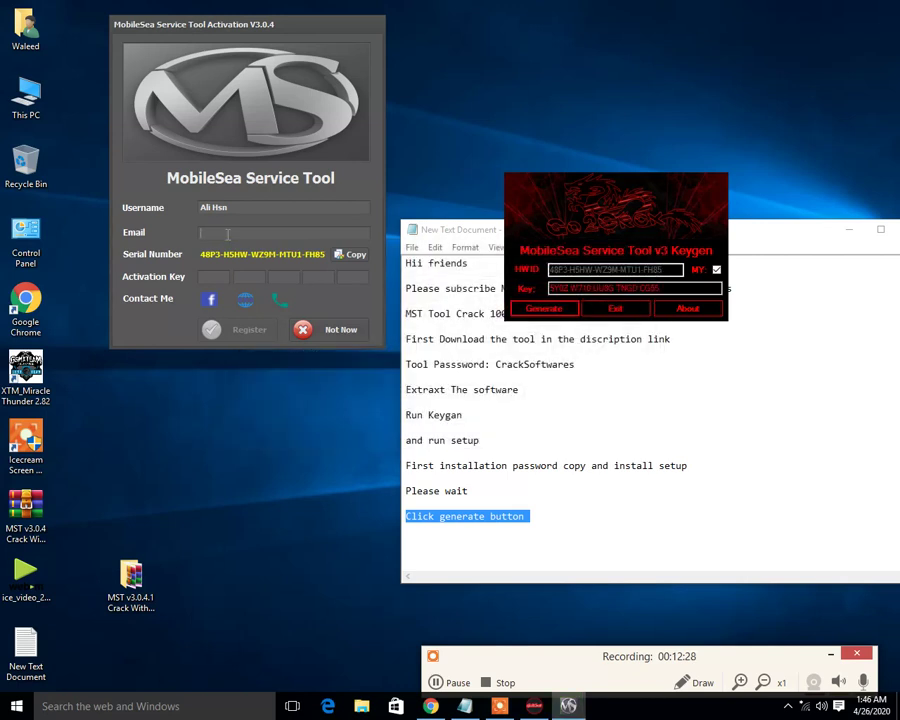
# - Dismiss the duplicate Activation window with Not Now
pyautogui.click(538, 516)
pyautogui.click(344, 483)
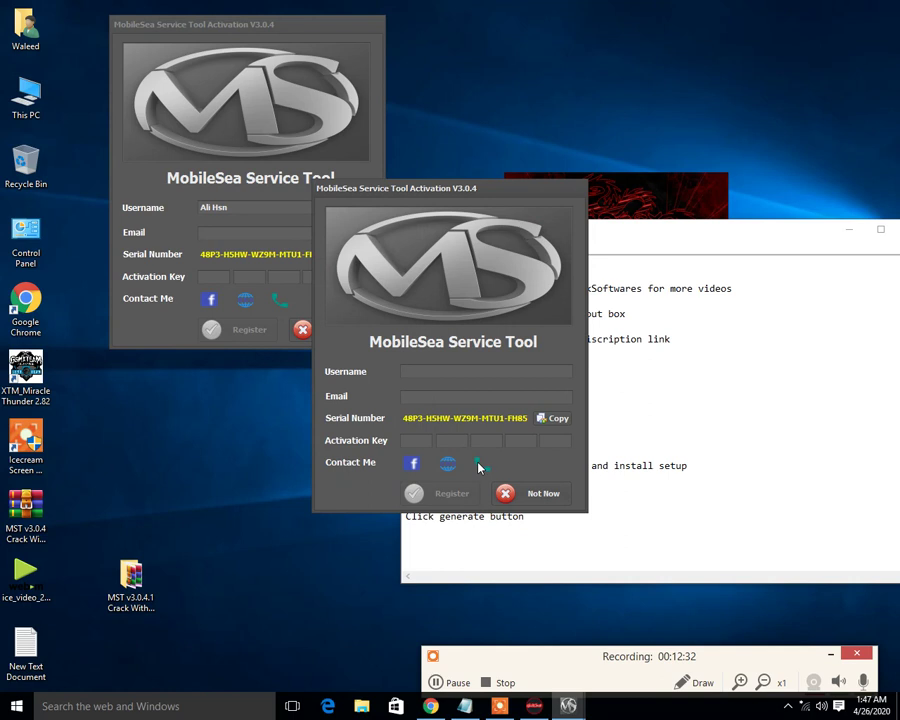
pyautogui.click(526, 494)
# - Add and select the note line 'use your any email', then move to the activation Email field
pyautogui.press('Return')
pyautogui.press('Return')
pyautogui.write('use ')
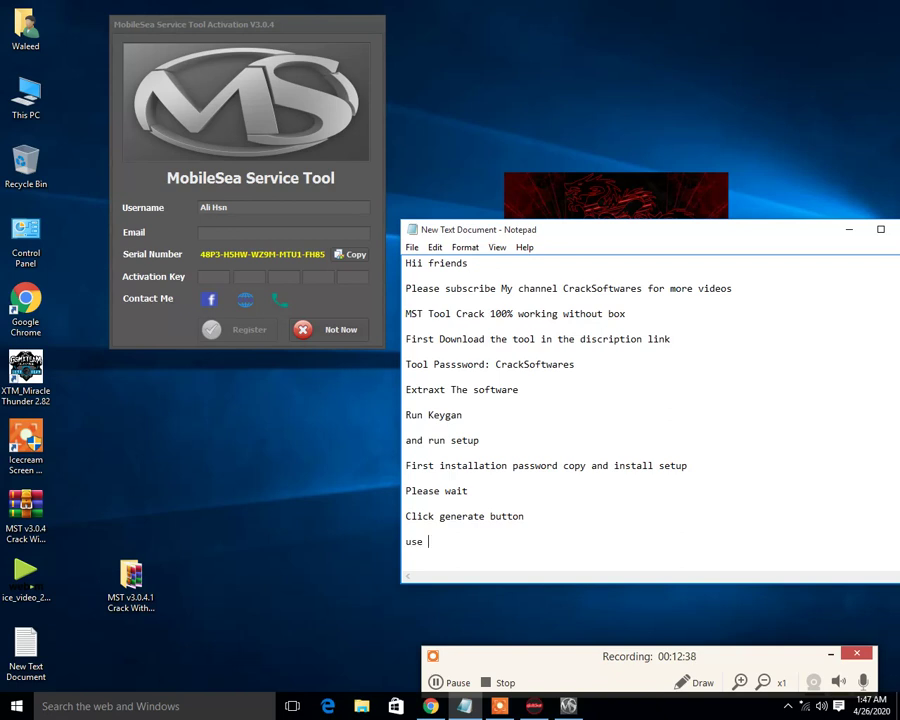
pyautogui.write('your any email')
pyautogui.moveTo(512, 543); pyautogui.dragTo(396, 546)
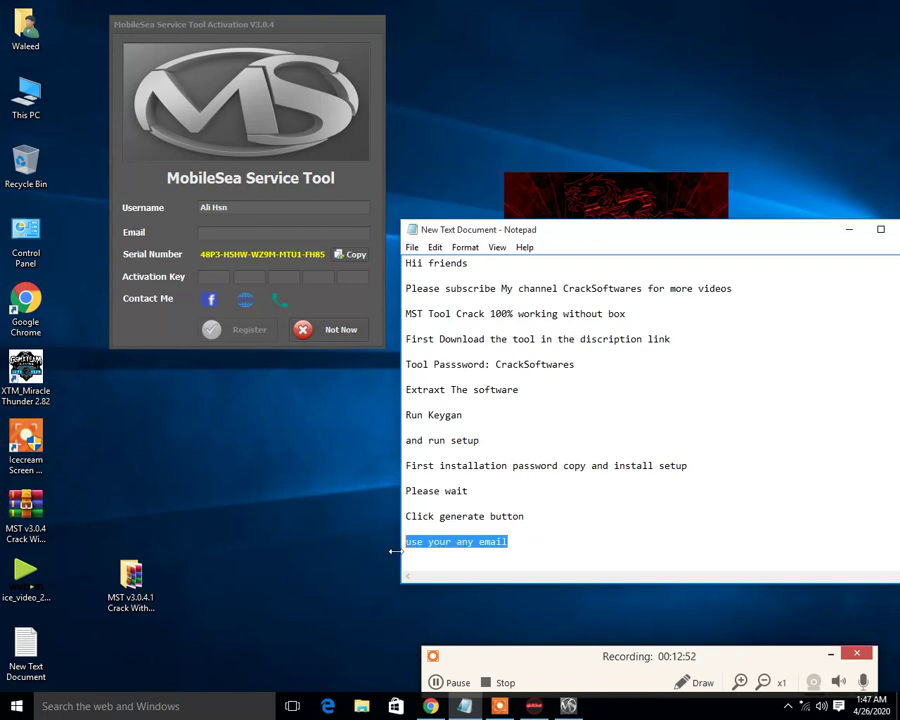
pyautogui.click(263, 233)
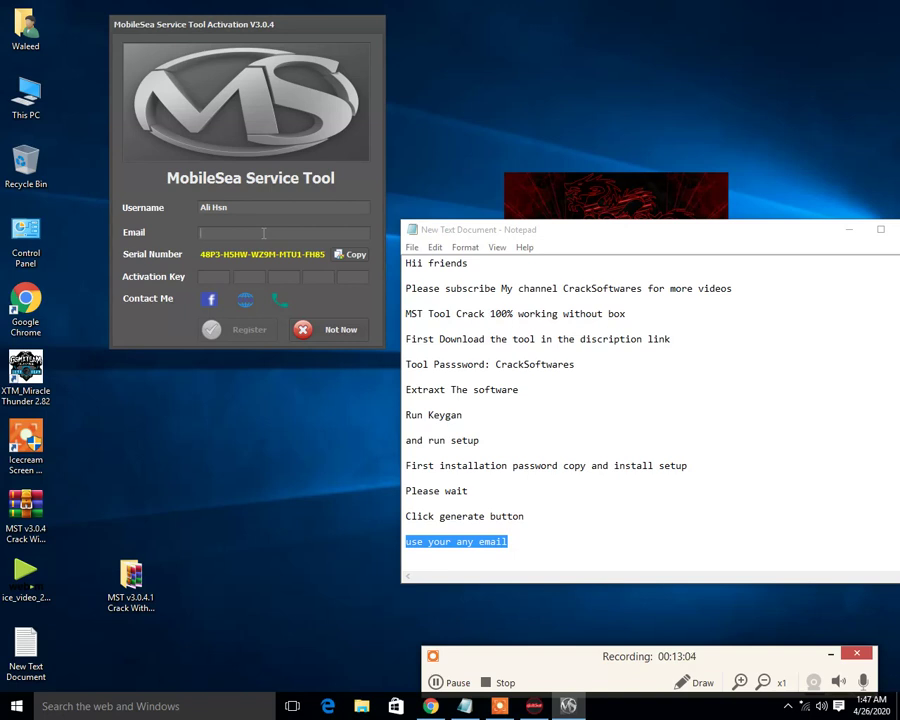
# - Enter a full Gmail e-mail address into the activation form's Email field
pyautogui.click(638, 203)
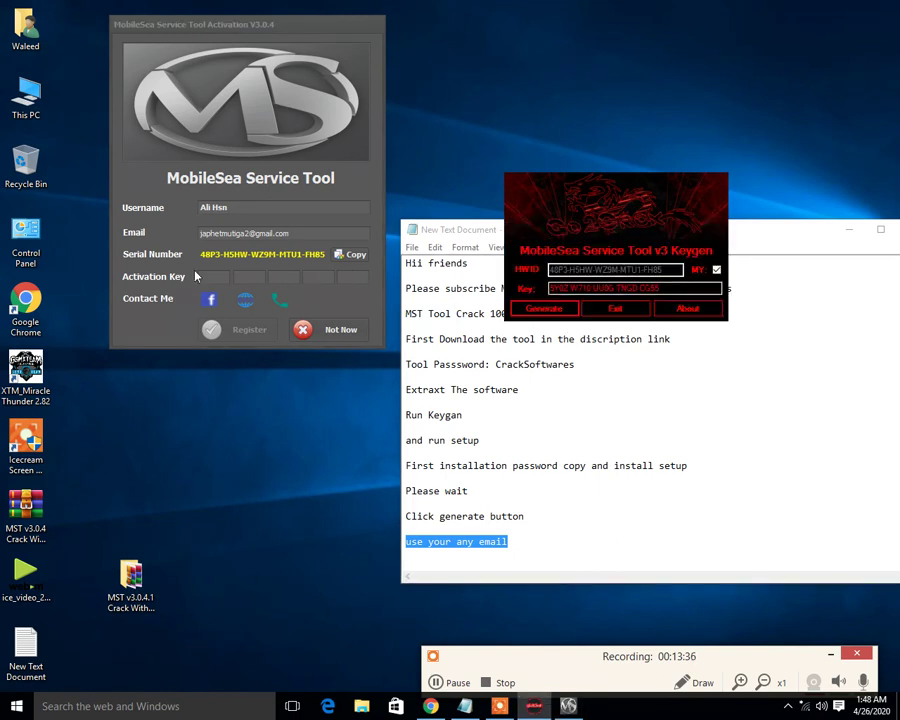
pyautogui.doubleClick(556, 288)
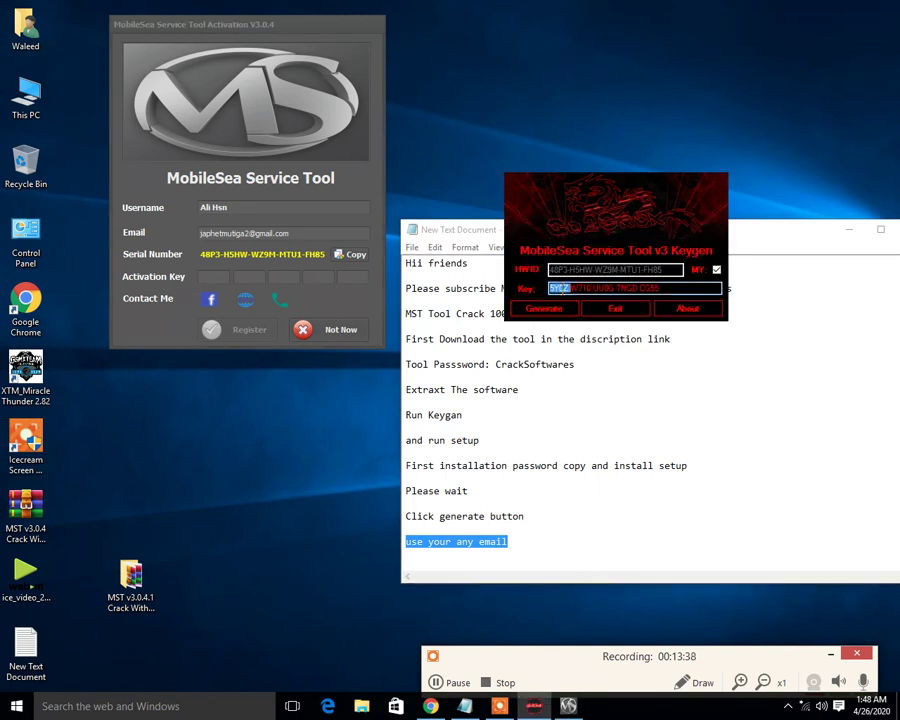
pyautogui.rightClick(557, 289)
pyautogui.click(595, 334)
pyautogui.click(204, 276)
pyautogui.rightClick(208, 340)
pyautogui.click(216, 401)
pyautogui.doubleClick(580, 288)
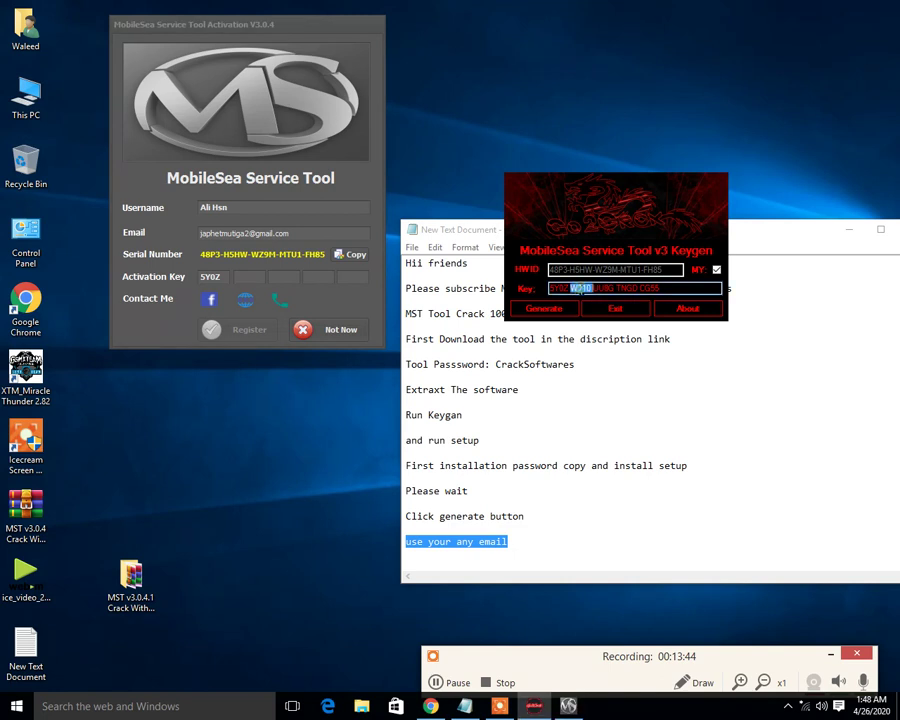
pyautogui.rightClick(582, 289)
pyautogui.click(600, 334)
pyautogui.rightClick(247, 282)
pyautogui.click(271, 347)
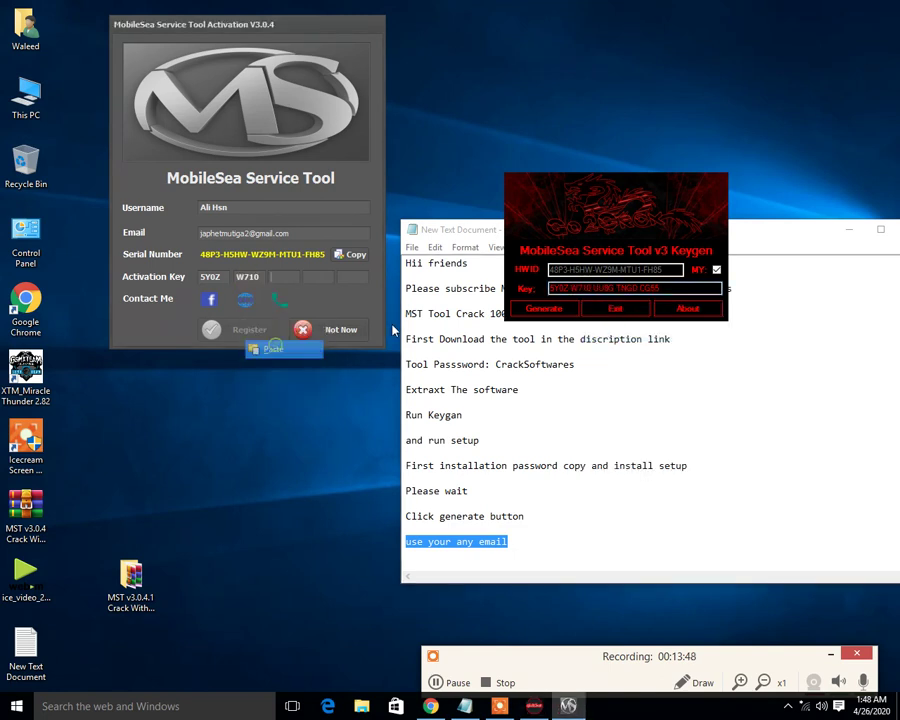
pyautogui.doubleClick(605, 288)
pyautogui.rightClick(605, 289)
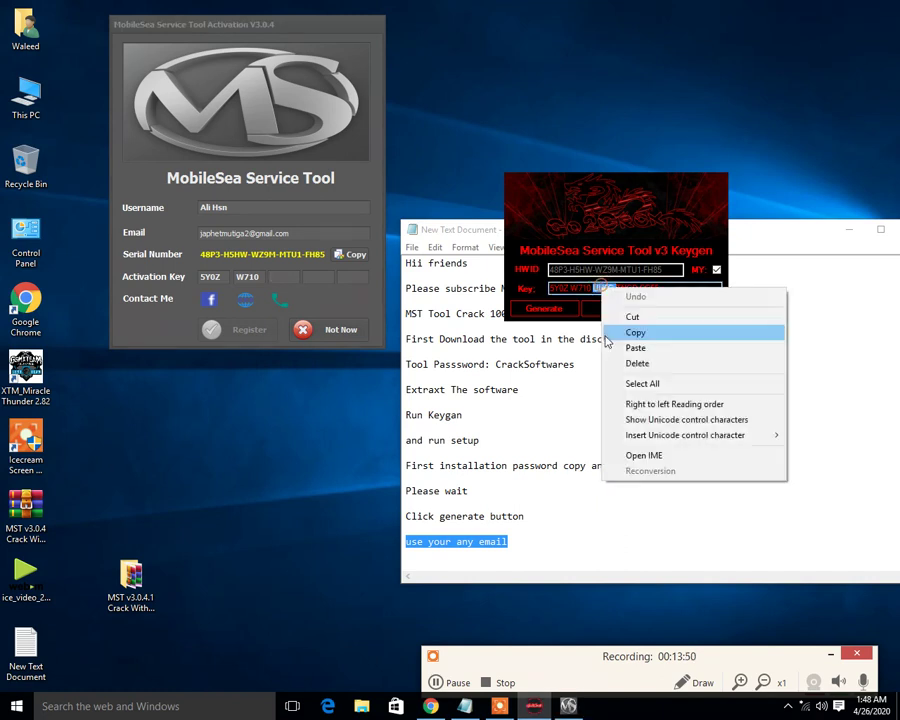
pyautogui.click(630, 332)
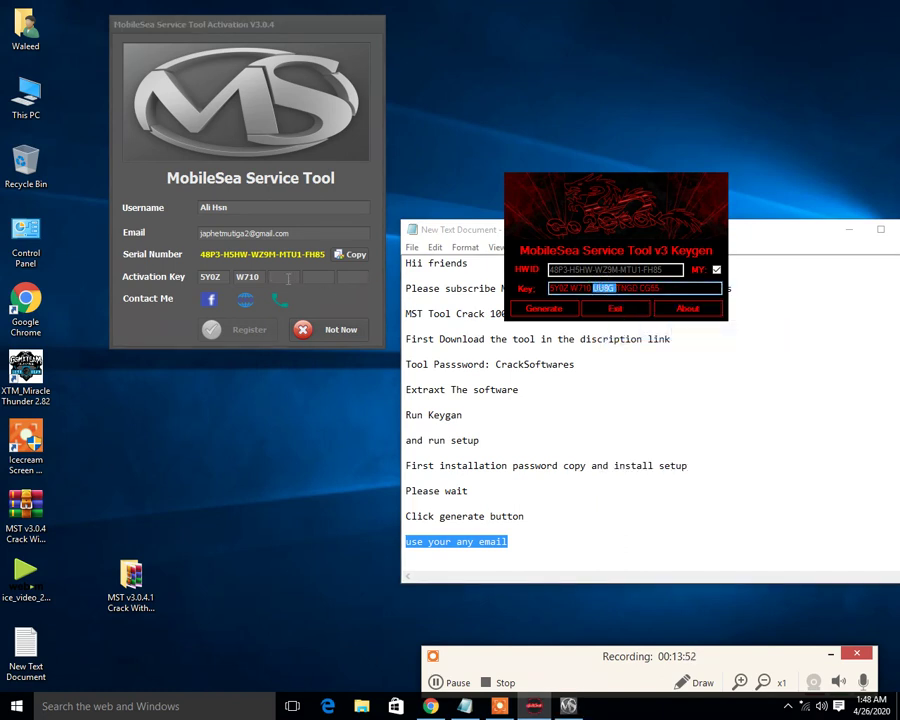
pyautogui.click(287, 278)
pyautogui.rightClick(287, 279)
pyautogui.click(311, 344)
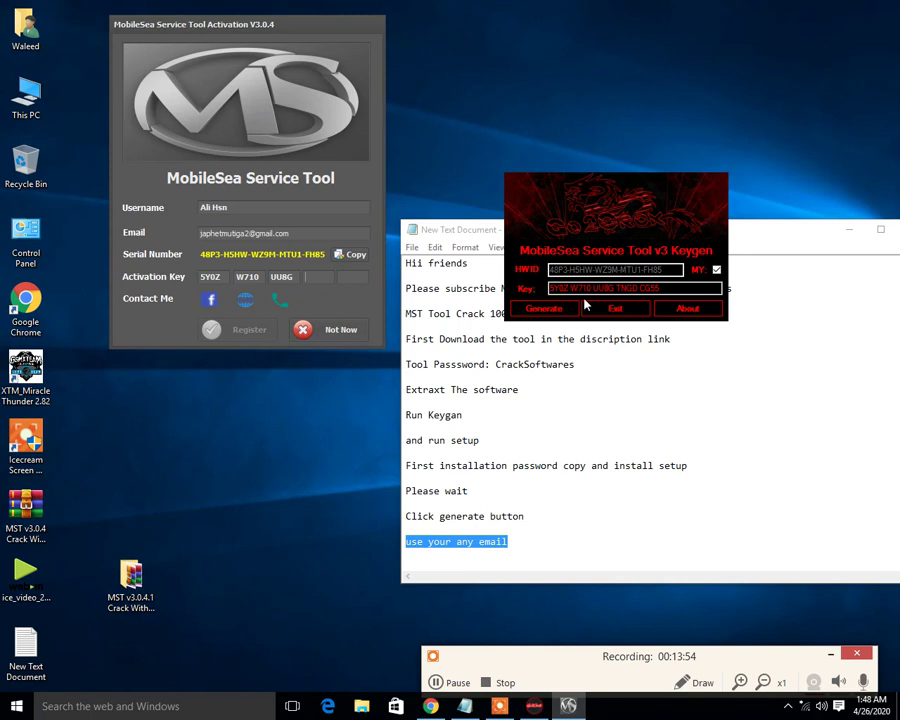
pyautogui.click(620, 288)
pyautogui.doubleClick(622, 288)
pyautogui.rightClick(623, 287)
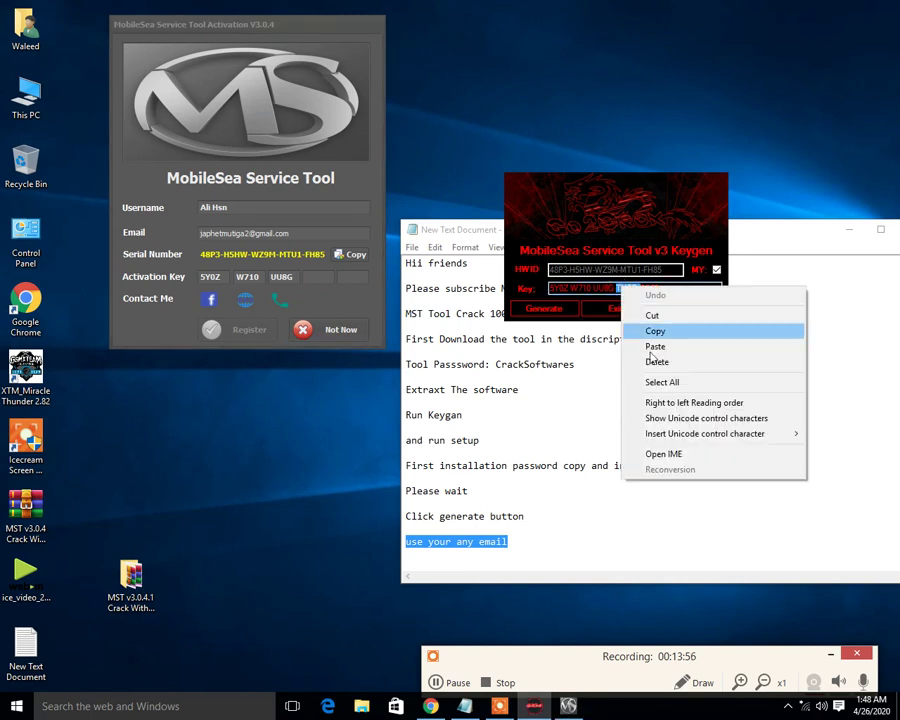
pyautogui.click(652, 331)
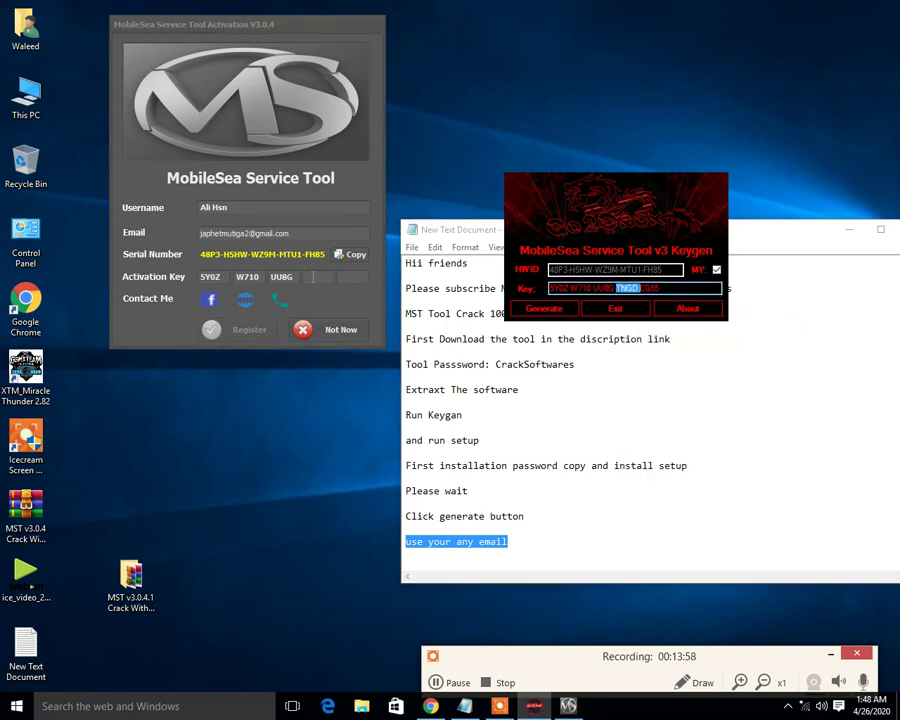
pyautogui.rightClick(311, 278)
pyautogui.click(339, 344)
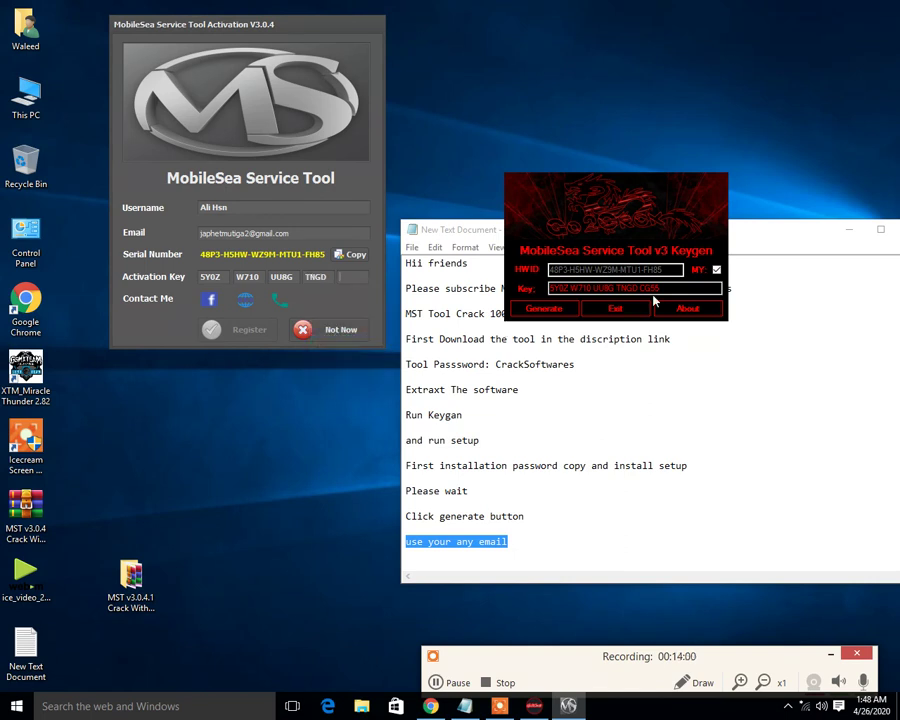
# - Copy the last keygen key group into the fifth Activation Key box
pyautogui.doubleClick(655, 288)
pyautogui.rightClick(655, 288)
pyautogui.click(670, 333)
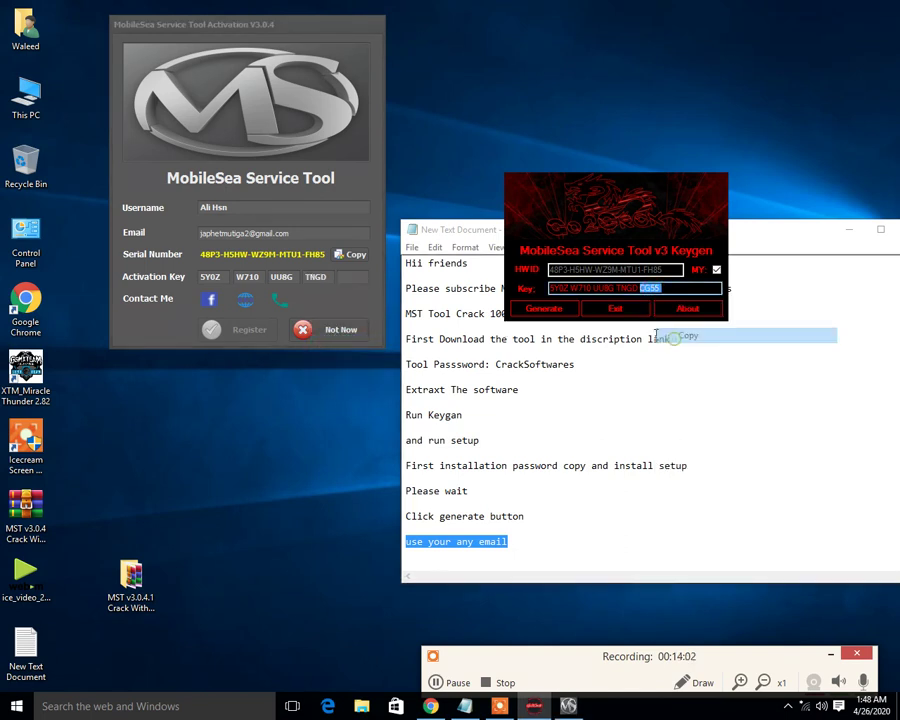
pyautogui.rightClick(343, 278)
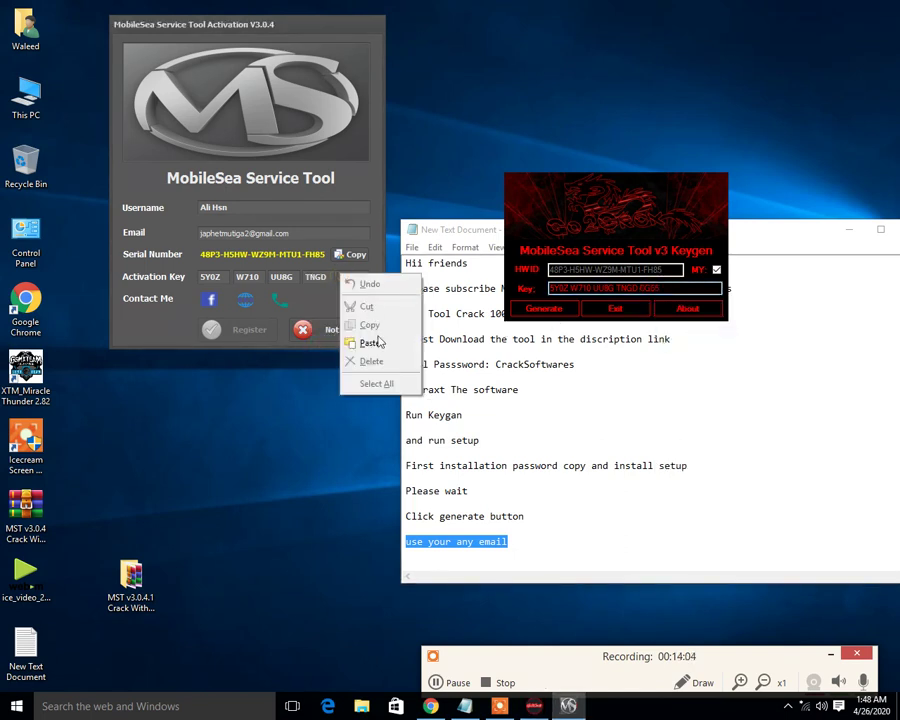
pyautogui.click(378, 344)
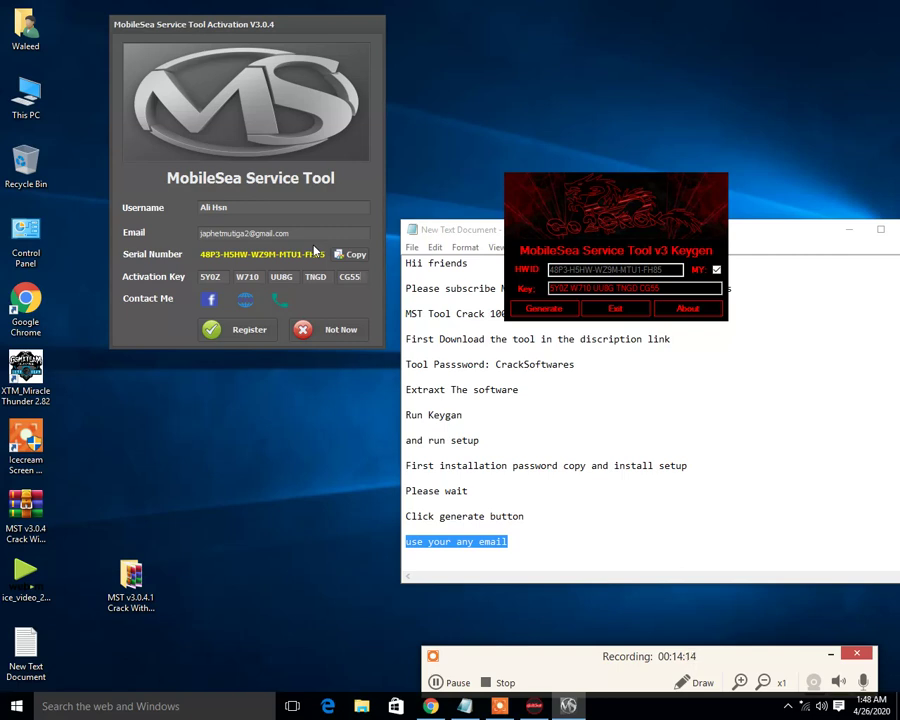
# - Close the keygen, minimize the notes, and register the tool with the entered key
pyautogui.click(616, 309)
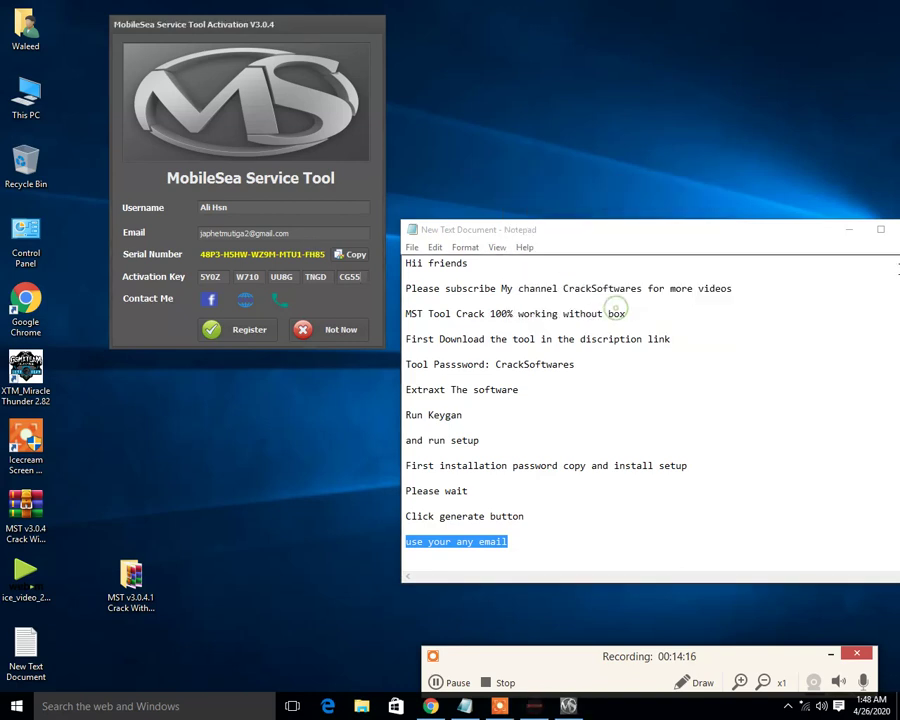
pyautogui.click(849, 229)
pyautogui.rightClick(534, 286)
pyautogui.click(568, 324)
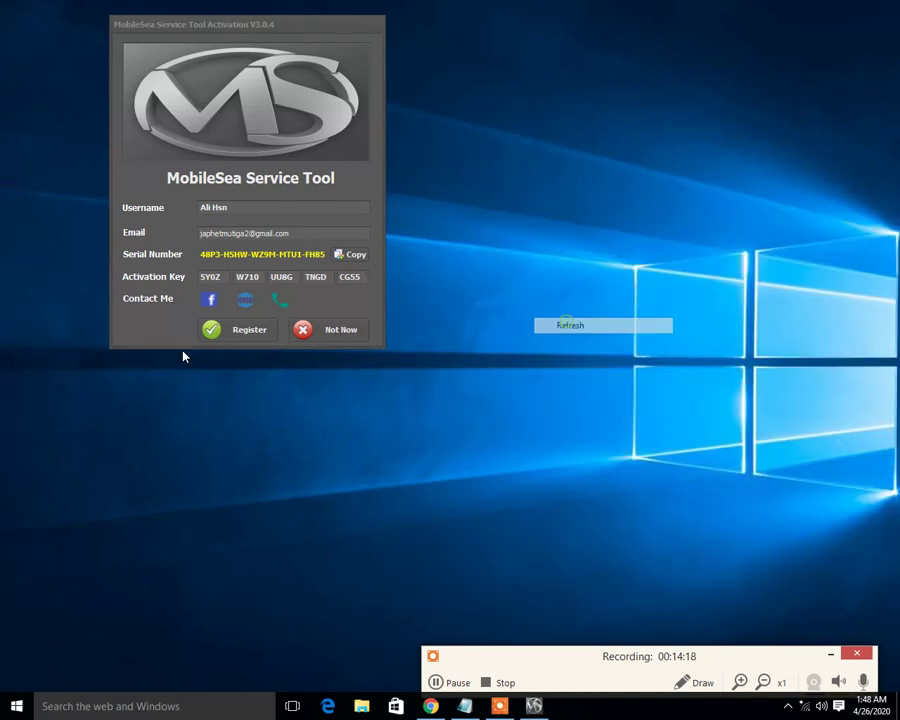
pyautogui.click(249, 330)
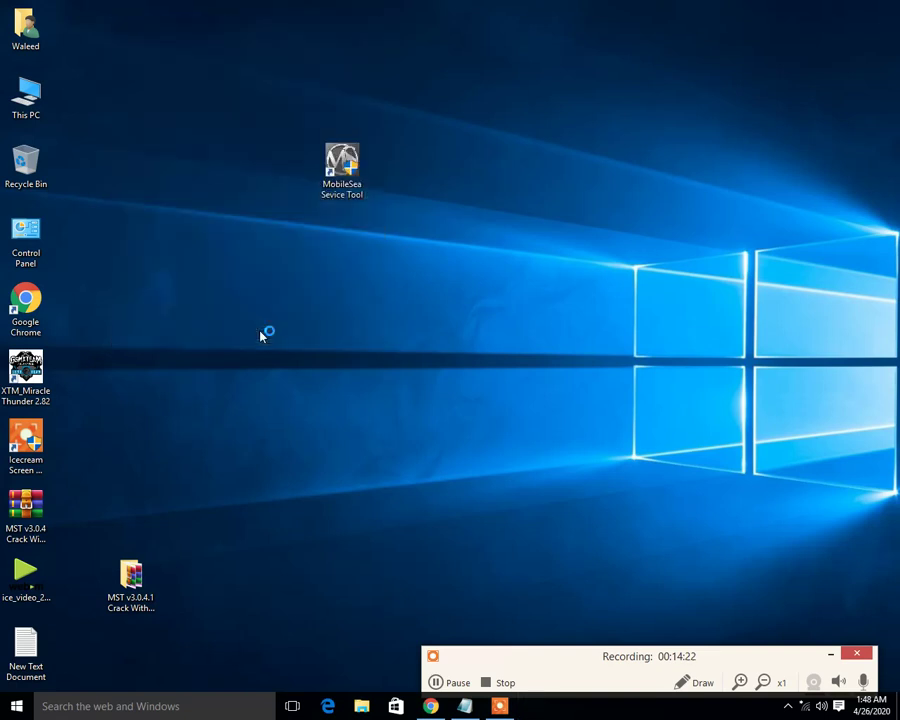
# - Relaunch MobileSea Service Tool from its desktop icon and approve the launch prompt
pyautogui.rightClick(260, 335)
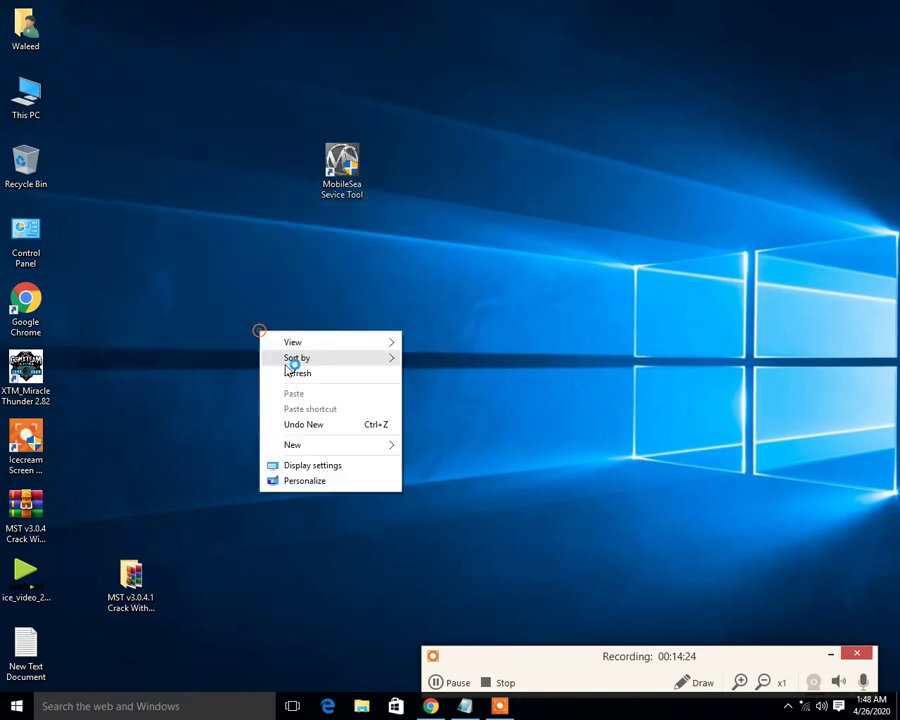
pyautogui.click(289, 371)
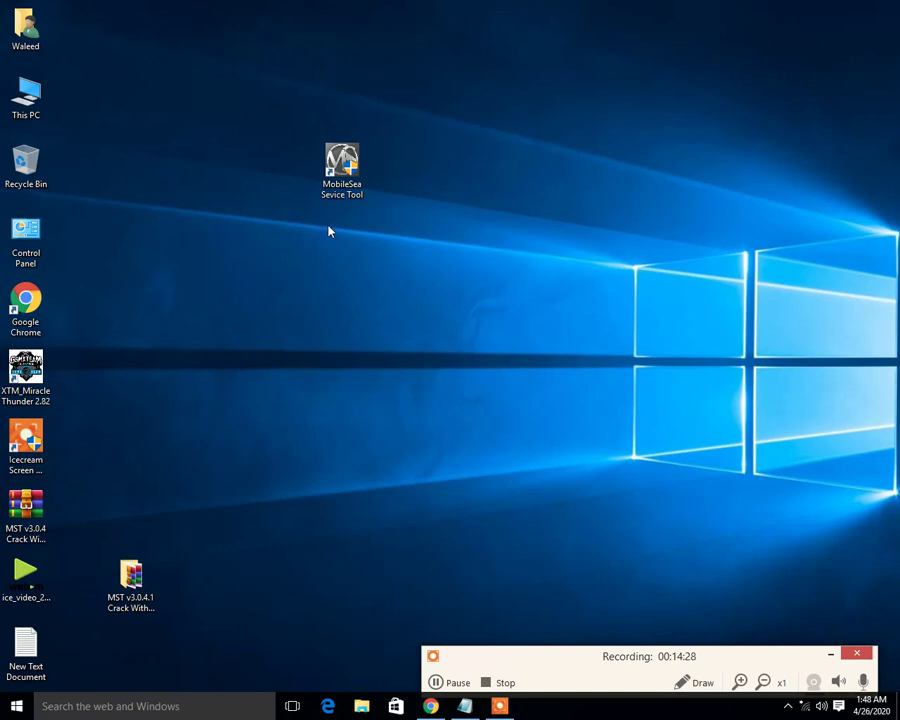
pyautogui.rightClick(356, 265)
pyautogui.click(382, 299)
pyautogui.doubleClick(341, 168)
pyautogui.click(496, 382)
# - Refresh the desktop and restore the Notepad notes from the taskbar
pyautogui.rightClick(481, 261)
pyautogui.rightClick(446, 173)
pyautogui.click(492, 219)
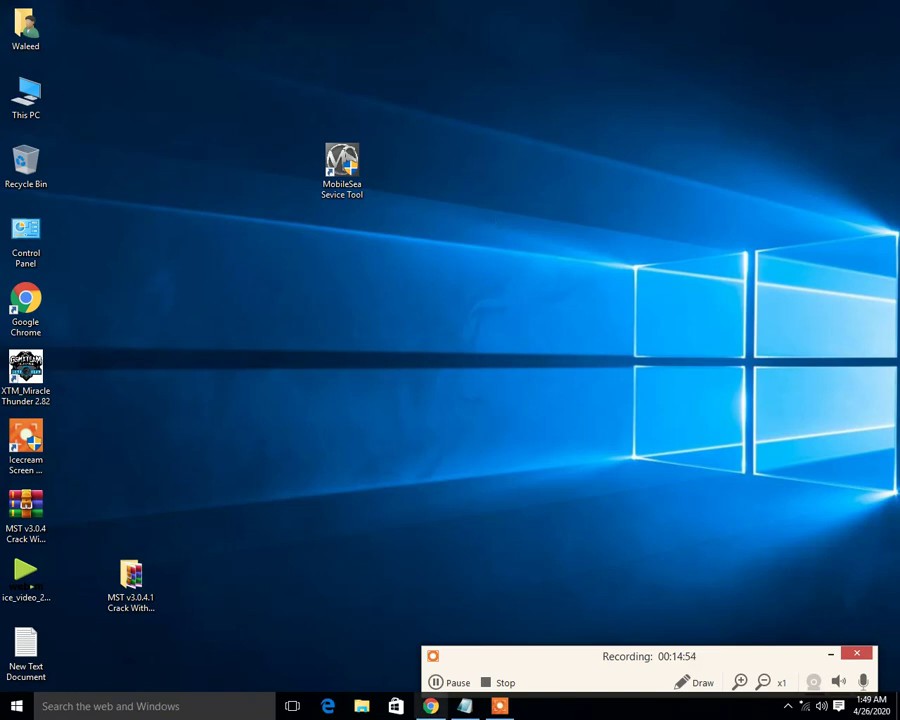
pyautogui.click(465, 706)
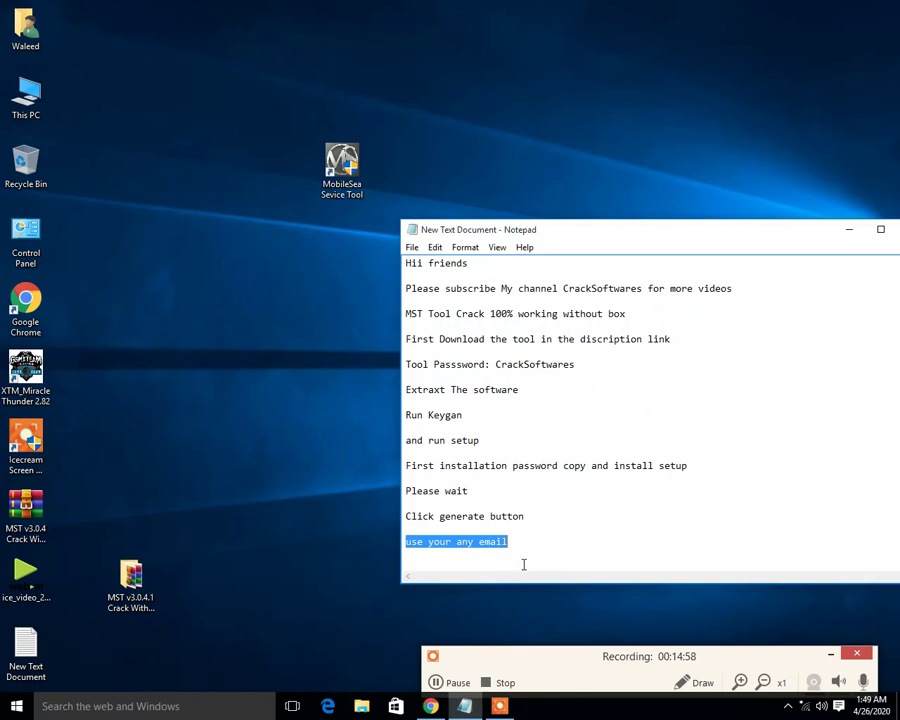
# - Add a new last line 'please wait and run again' to the notes and select it
pyautogui.click(521, 547)
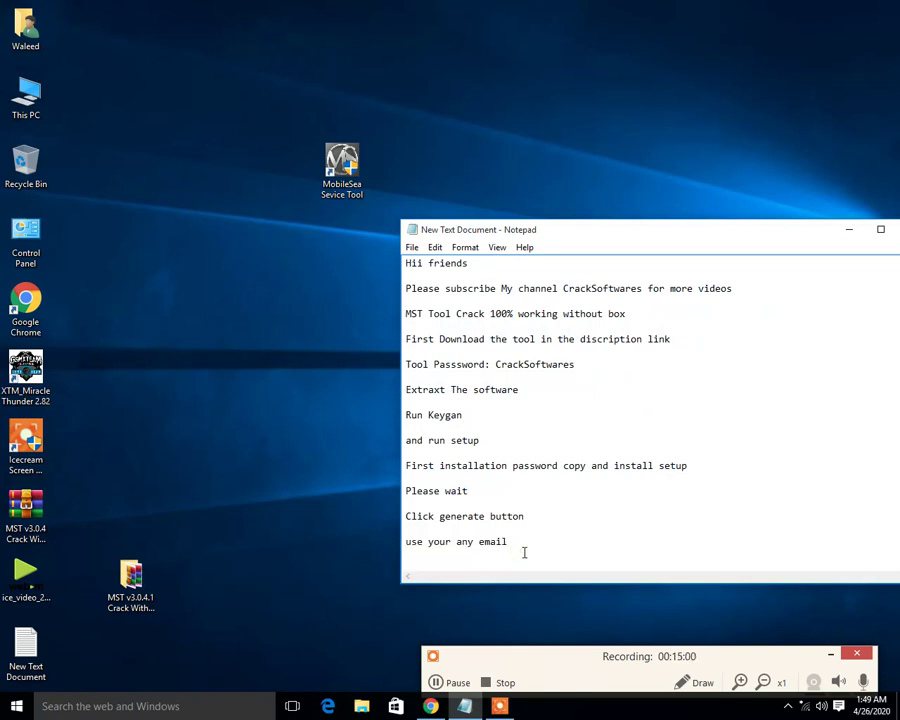
pyautogui.press('Return')
pyautogui.write('pl')
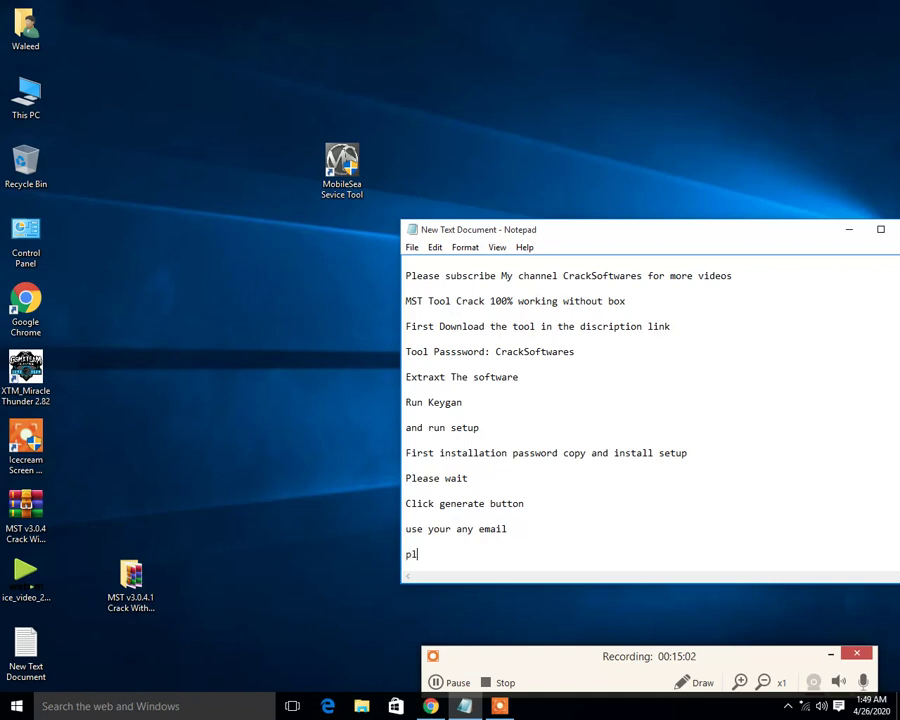
pyautogui.write('ease wait and run agaim')
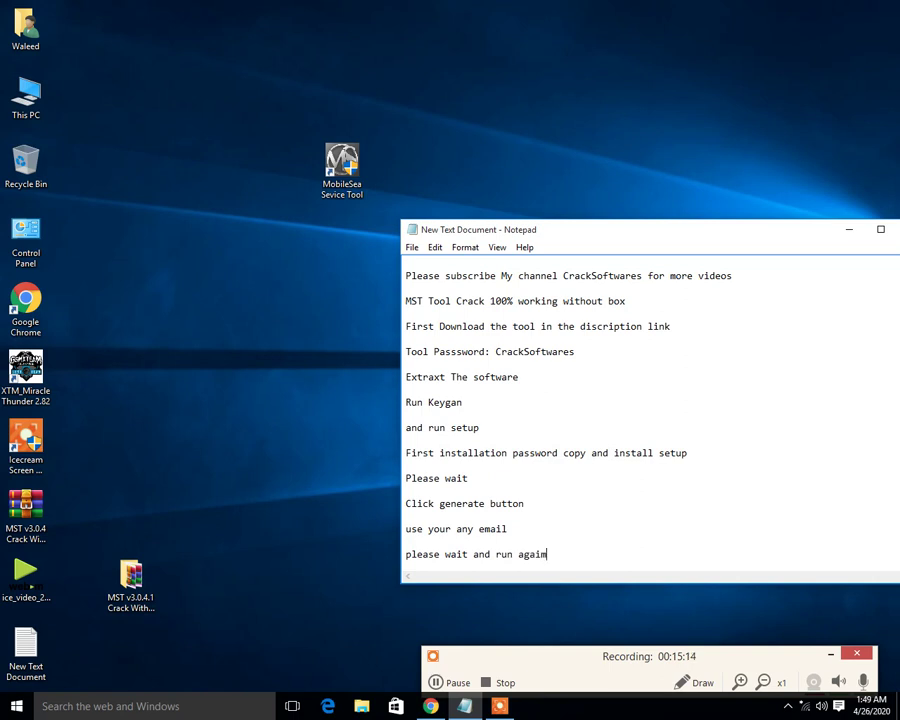
pyautogui.press('BackSpace')
pyautogui.write('n')
pyautogui.moveTo(548, 555); pyautogui.dragTo(386, 568)
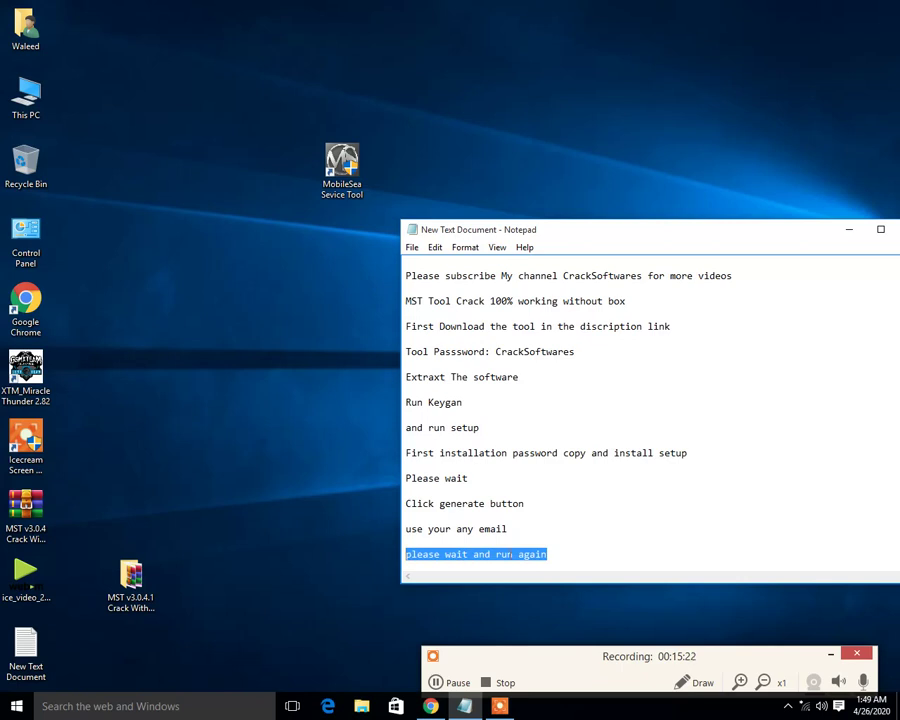
# - Minimize the notes and open MobileSea Service Tool from its icon's shortcut menu
pyautogui.click(850, 231)
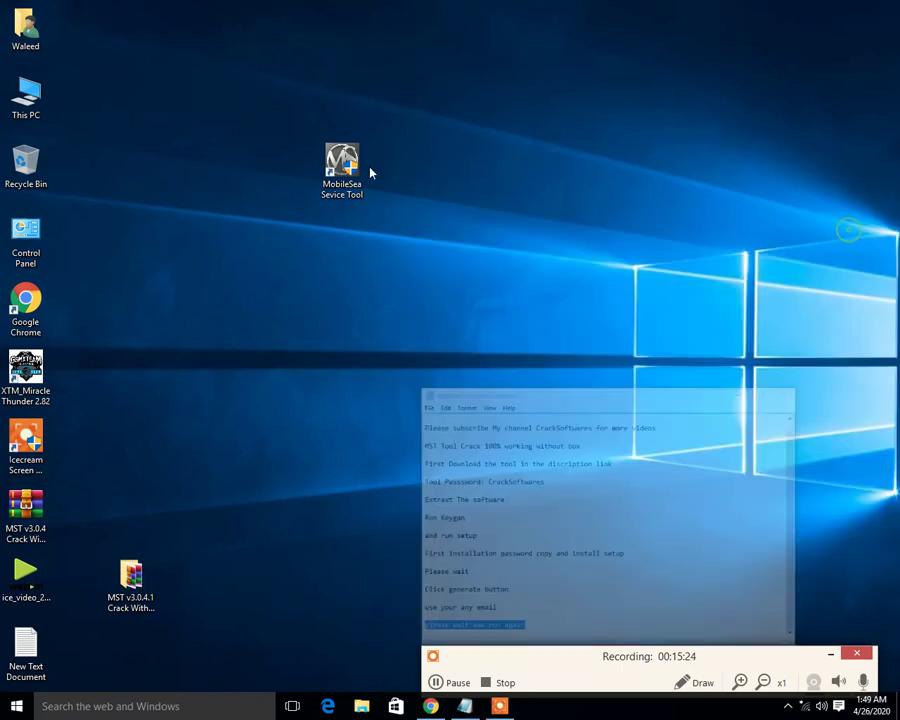
pyautogui.rightClick(370, 173)
pyautogui.rightClick(397, 112)
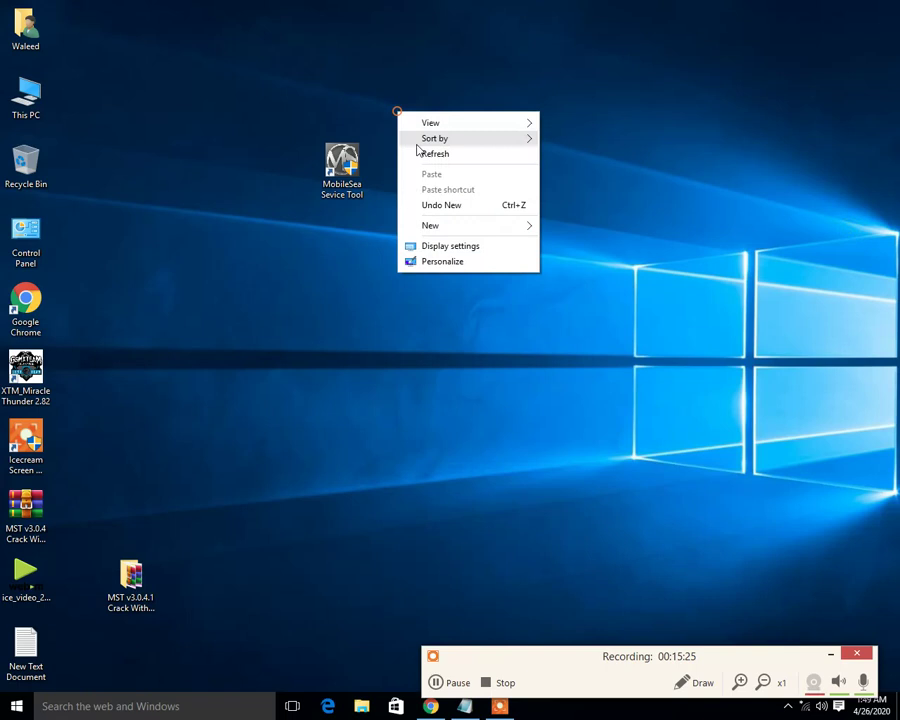
pyautogui.click(364, 187)
pyautogui.rightClick(344, 164)
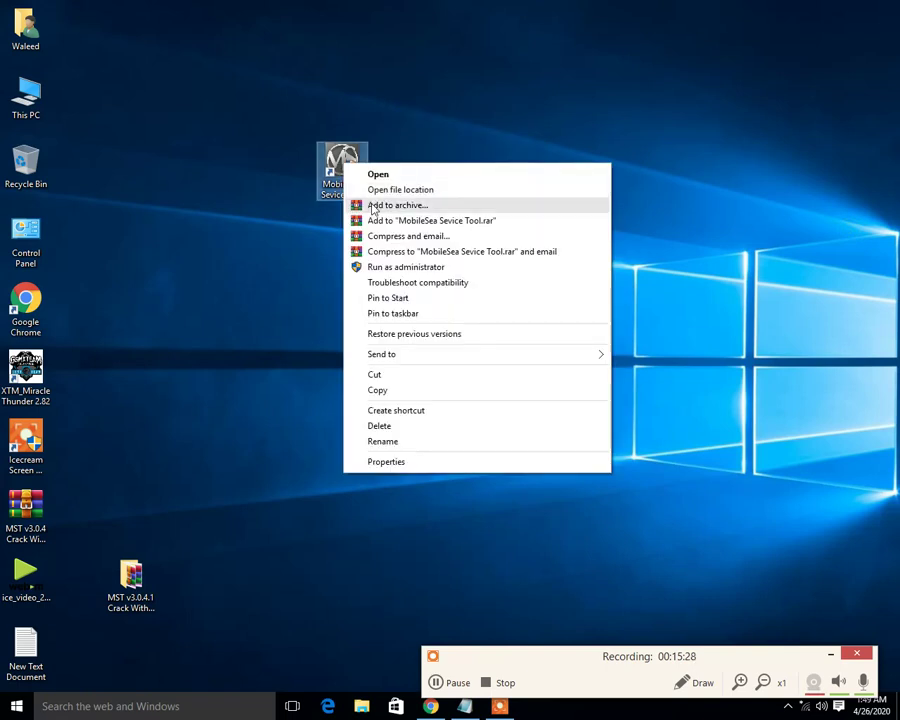
pyautogui.click(376, 175)
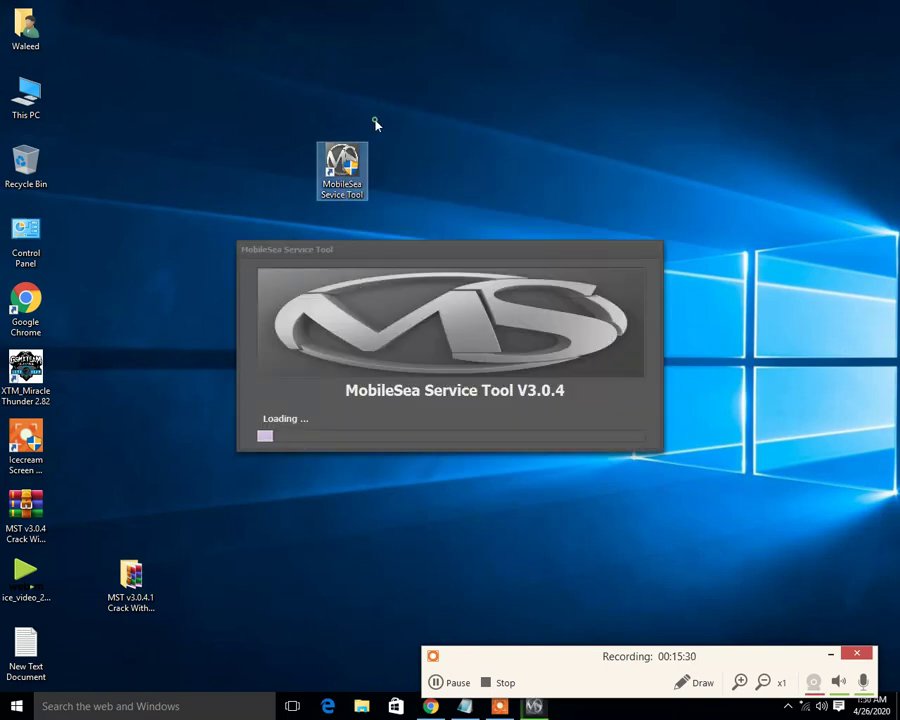
pyautogui.rightClick(422, 128)
pyautogui.click(453, 176)
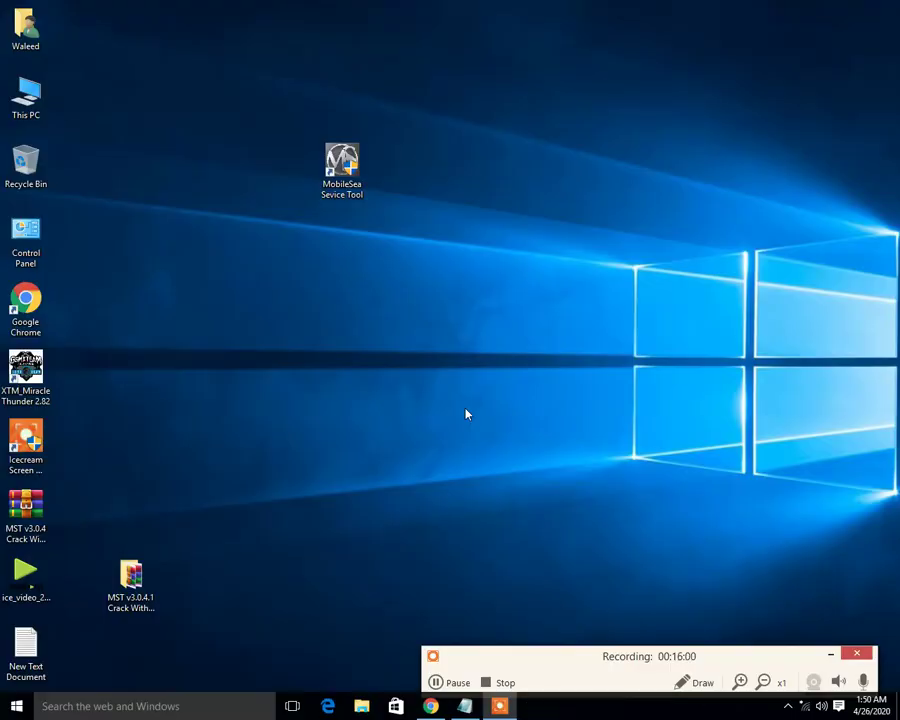
# - Launch MobileSea again, close the duplicate window, and return to the notes after 'again'
pyautogui.rightClick(465, 413)
pyautogui.click(482, 448)
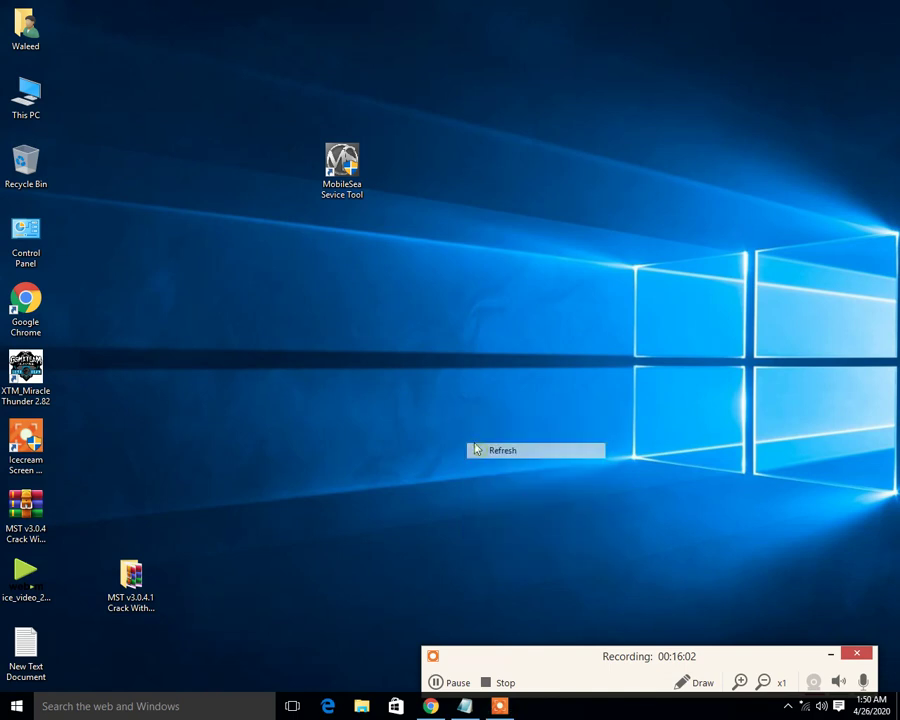
pyautogui.doubleClick(357, 168)
pyautogui.rightClick(488, 212)
pyautogui.click(506, 254)
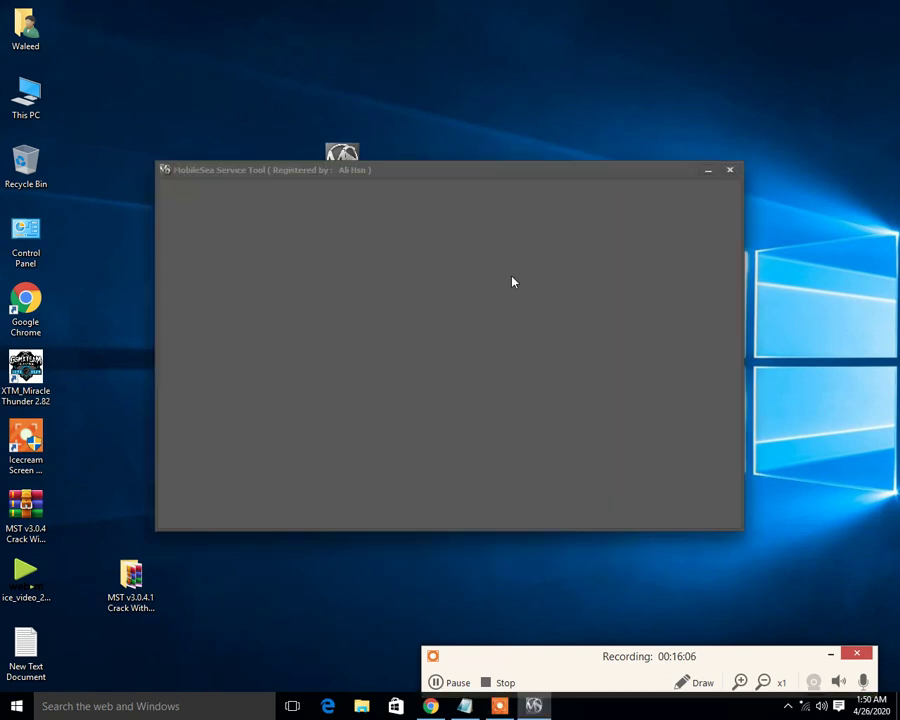
pyautogui.rightClick(416, 5)
pyautogui.click(456, 46)
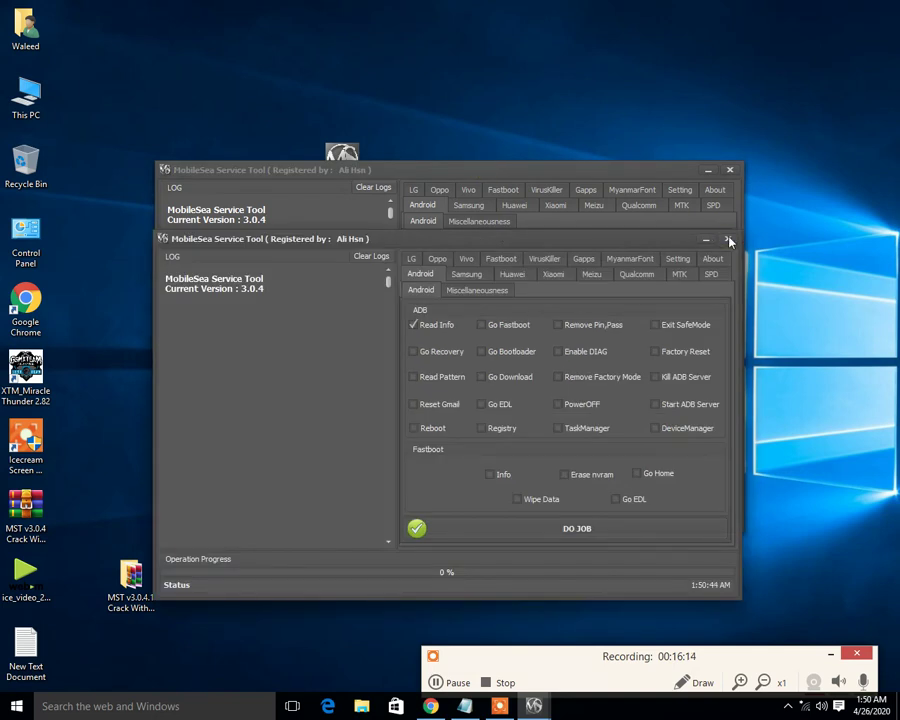
pyautogui.click(729, 240)
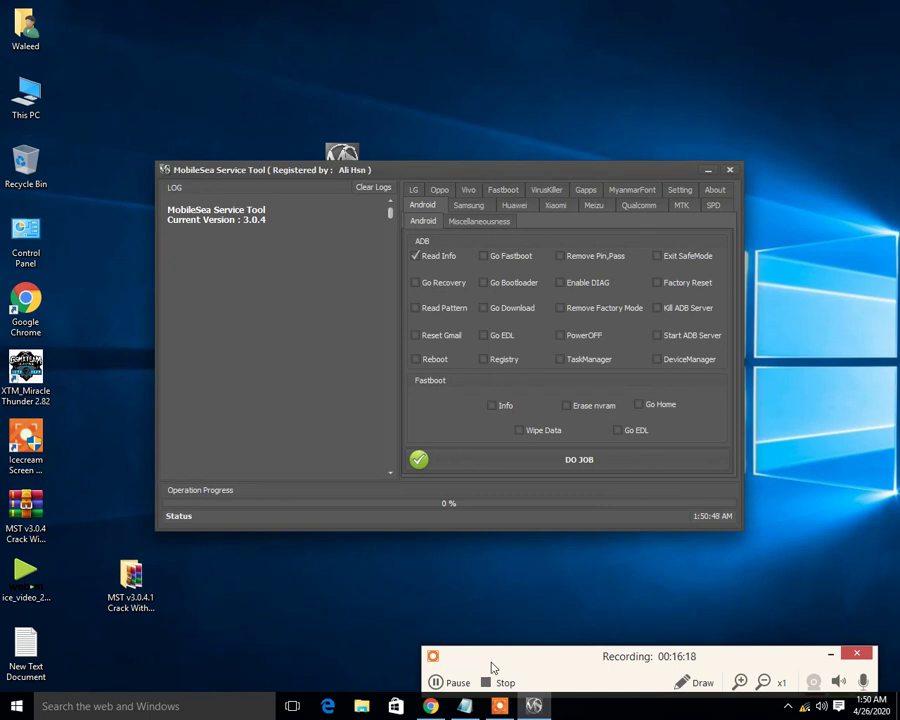
pyautogui.click(465, 706)
pyautogui.click(558, 556)
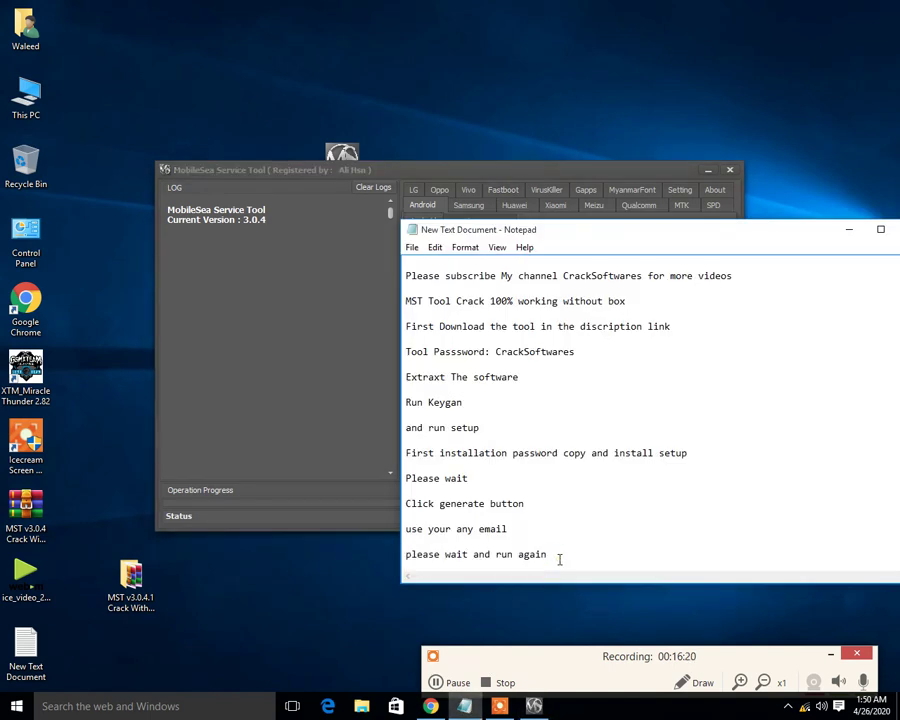
# - Add the closing line 'Enjoy tool 100% working and free', minimize Notepad, and view the LG/Oppo pages
pyautogui.press('Return')
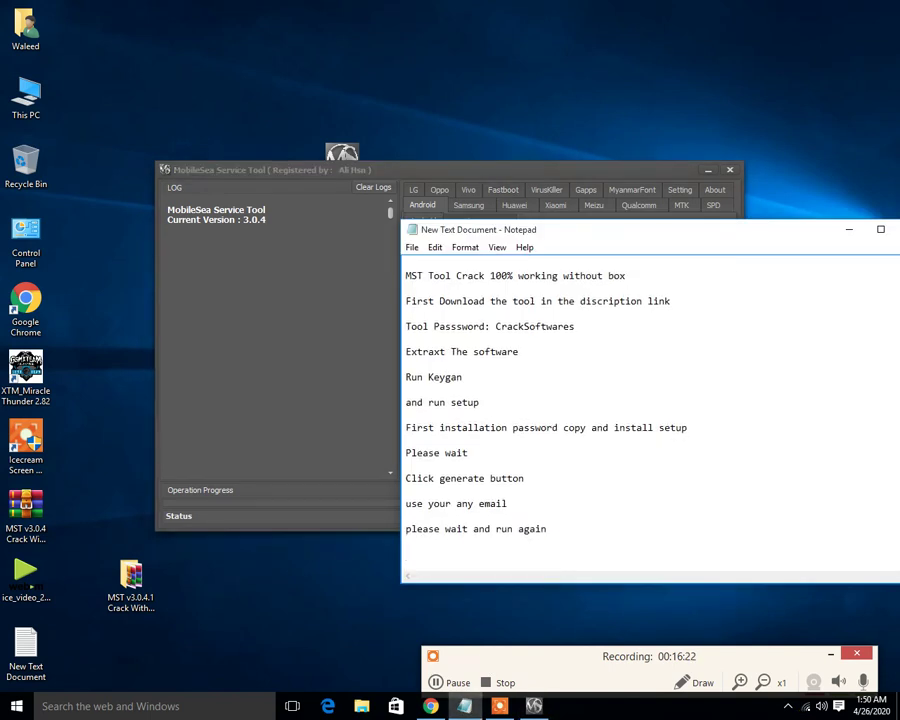
pyautogui.write('Enjoy tool 100%')
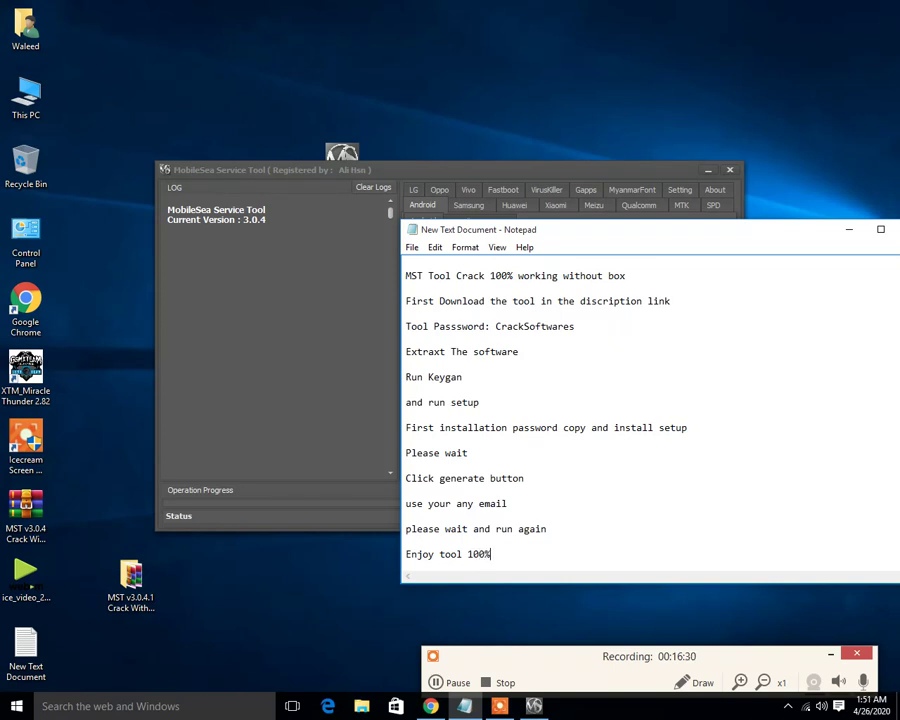
pyautogui.write(' working and free')
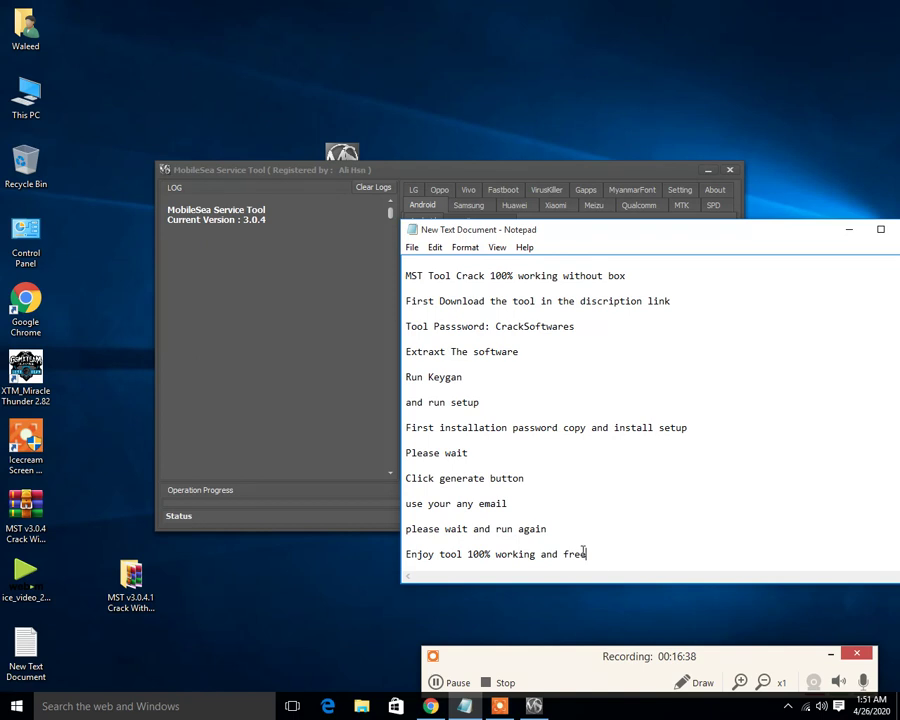
pyautogui.moveTo(583, 554); pyautogui.dragTo(372, 558)
pyautogui.click(849, 229)
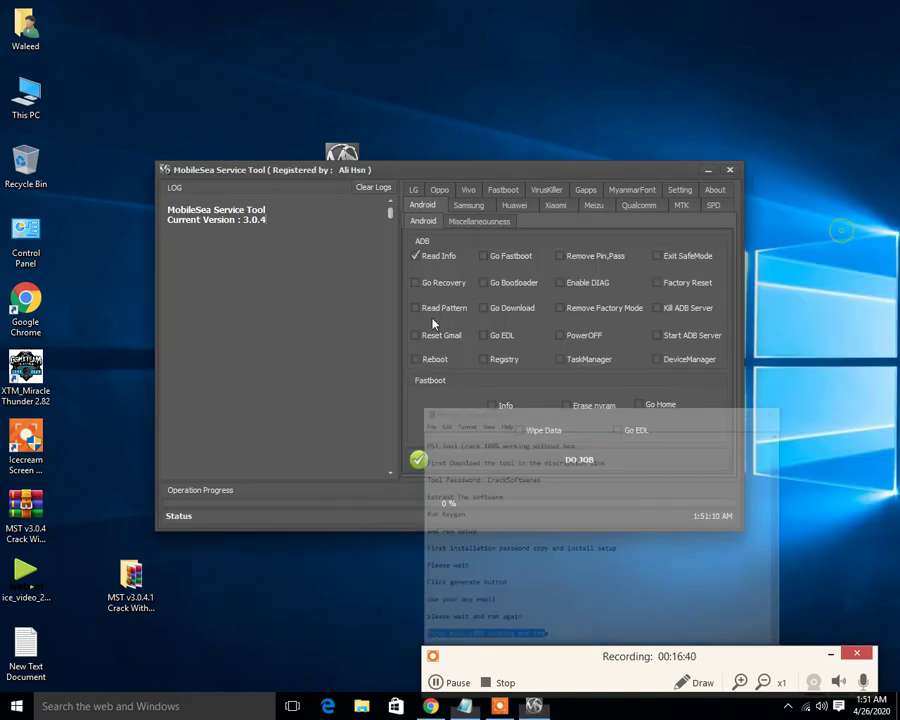
pyautogui.click(415, 192)
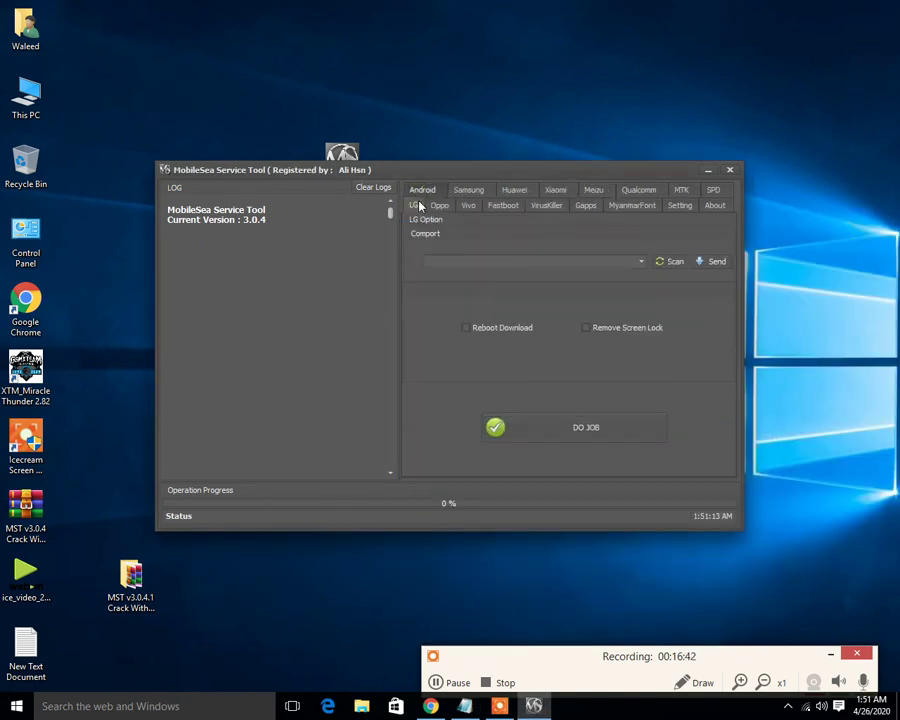
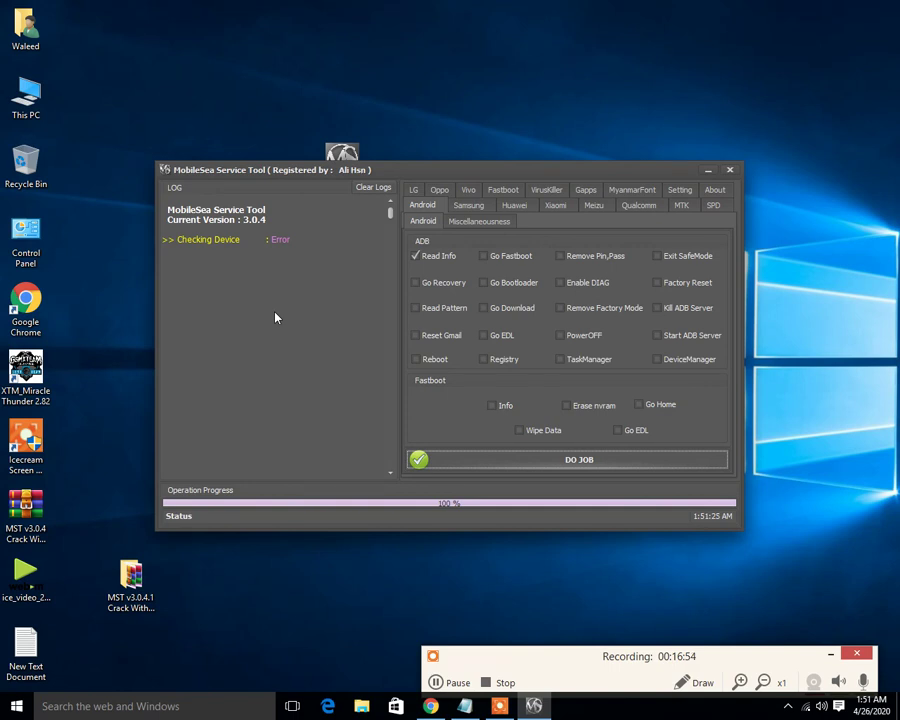
# - Rerun the Android Read Info job with DO JOB so the device check returns OK
pyautogui.click(531, 469)
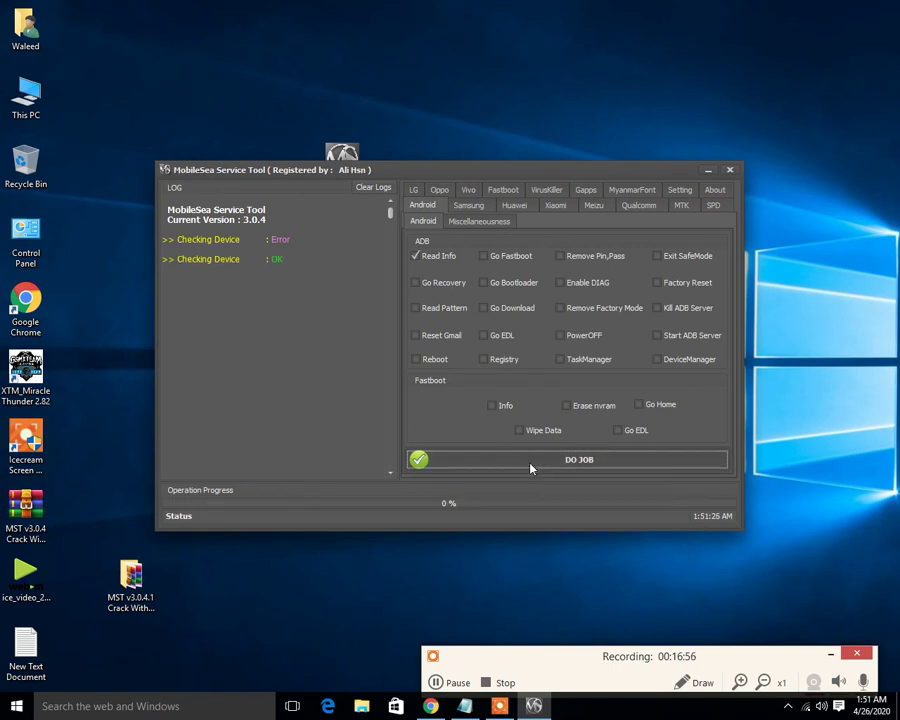
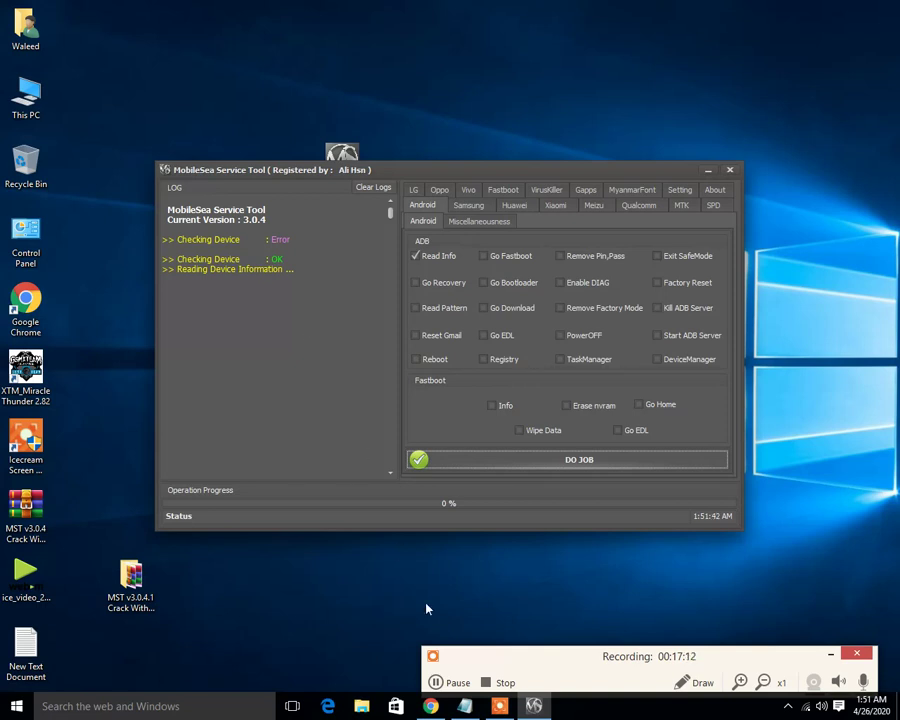
pyautogui.moveTo(463, 706)
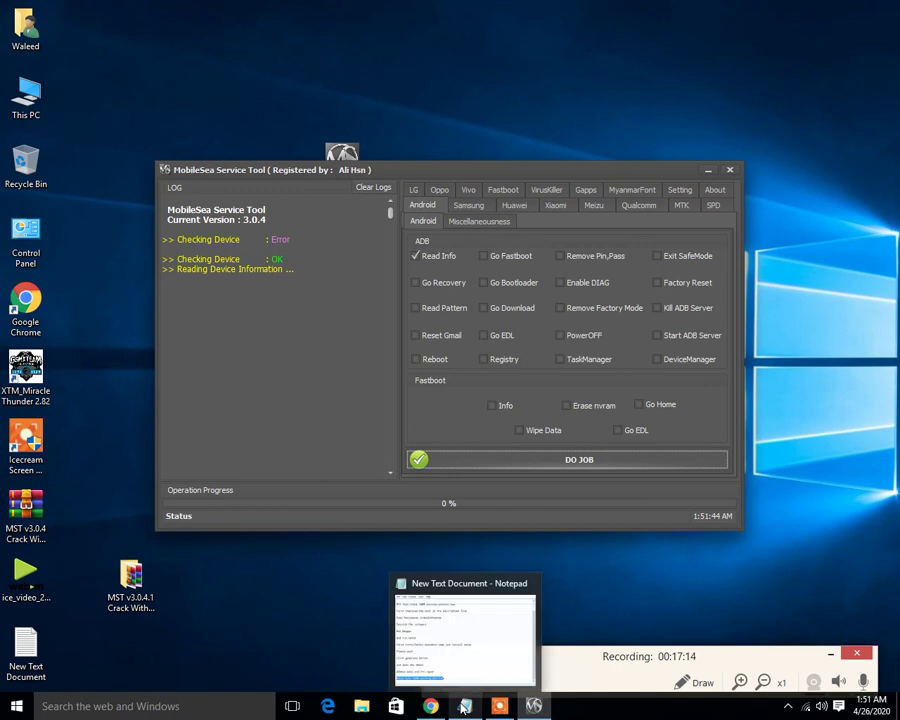
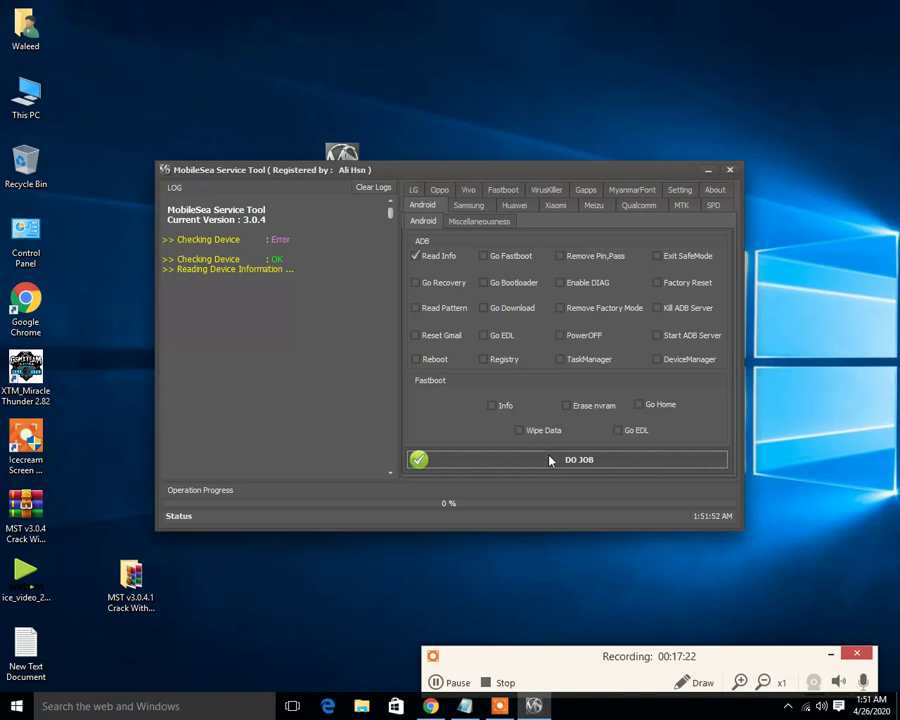
pyautogui.click(427, 256)
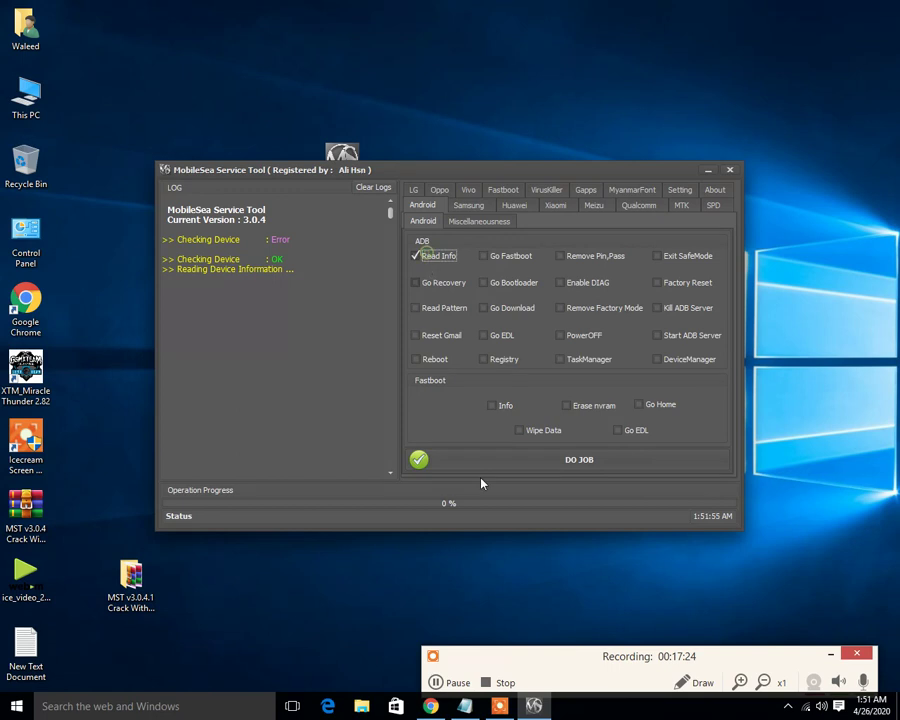
pyautogui.click(542, 465)
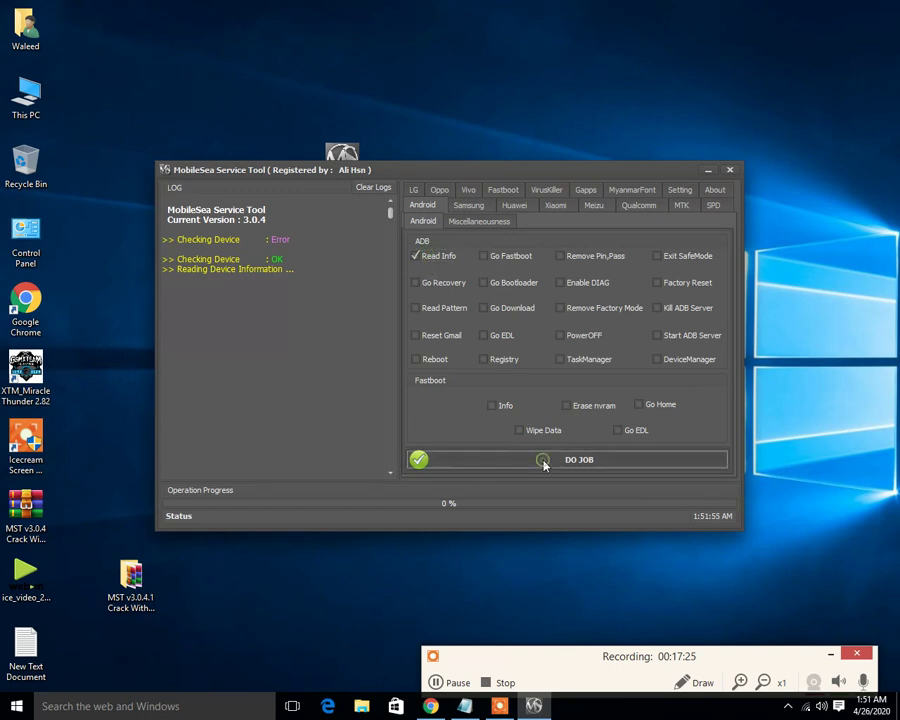
pyautogui.click(455, 205)
pyautogui.click(413, 189)
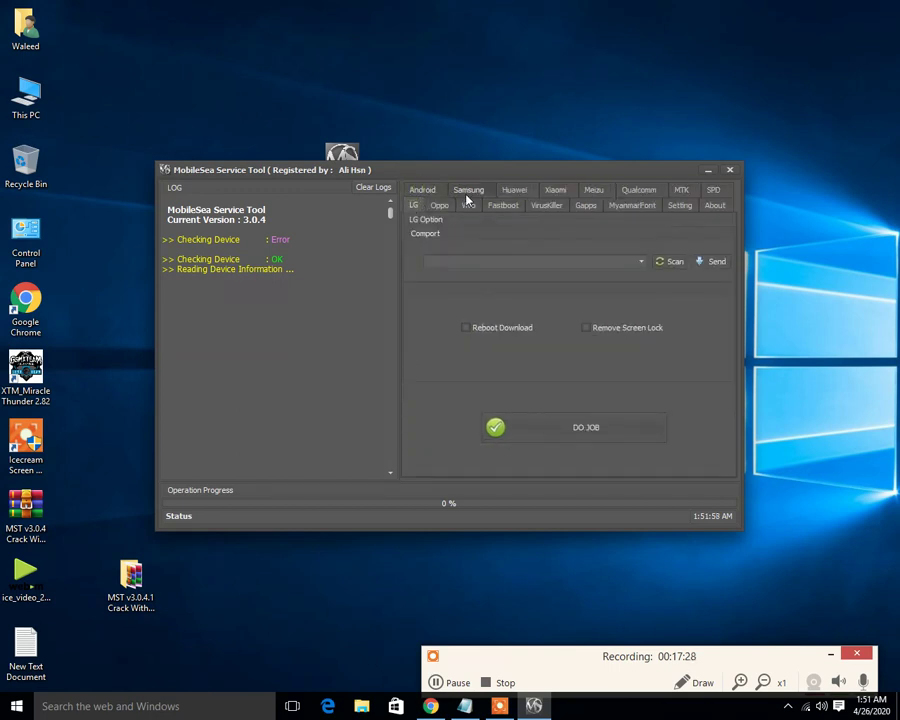
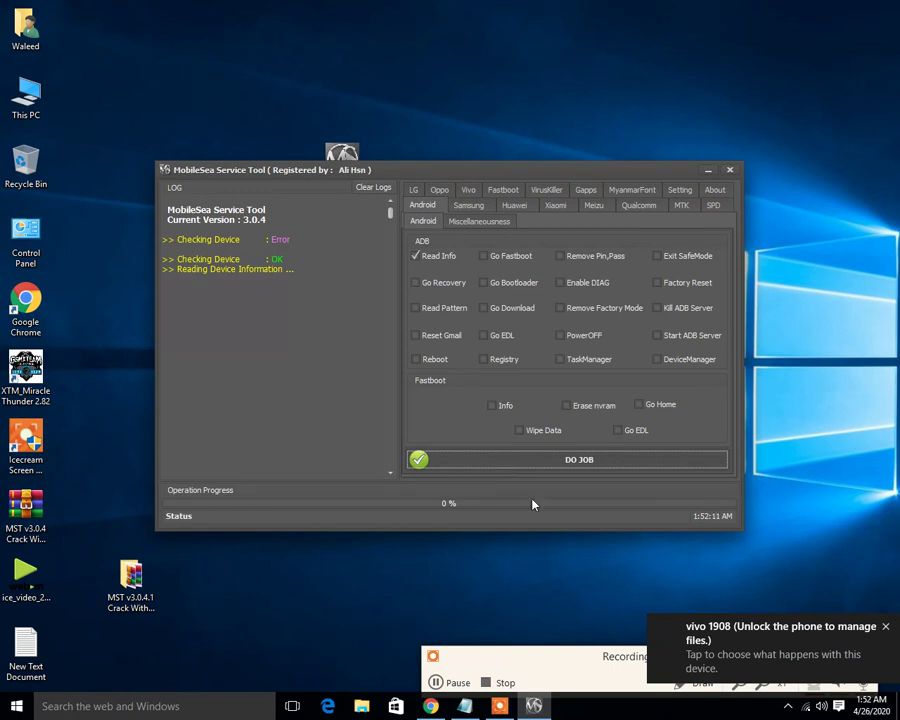
# - Bring the Notepad instructions document in front of the MobileSea Service Tool window
pyautogui.click(464, 706)
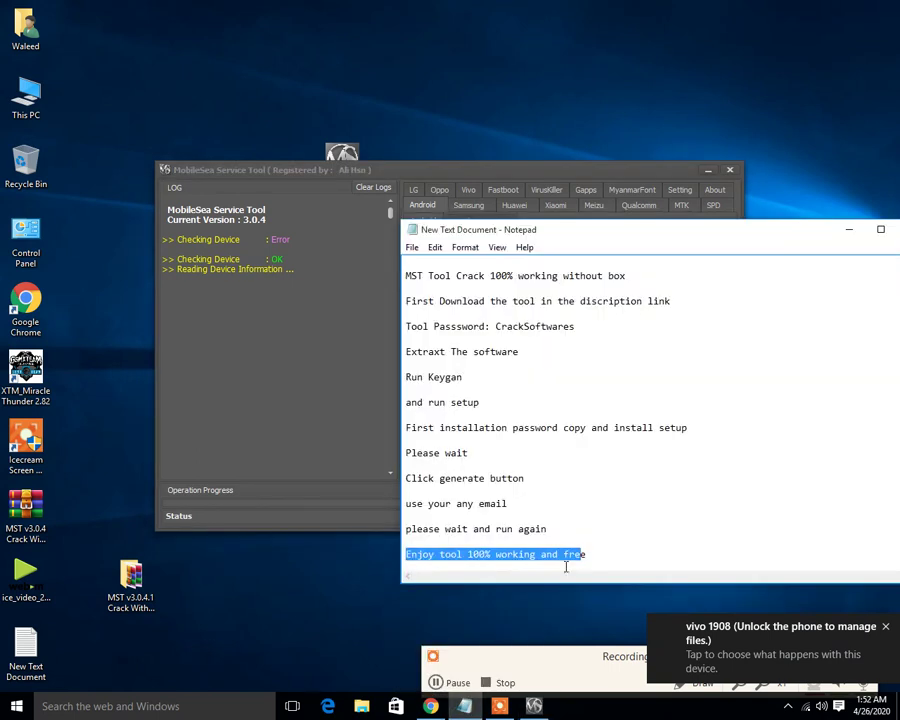
# - Append 'First all Driver install please' below the last instruction, correcting the 'alll' typo
pyautogui.click(610, 551)
pyautogui.press('Return')
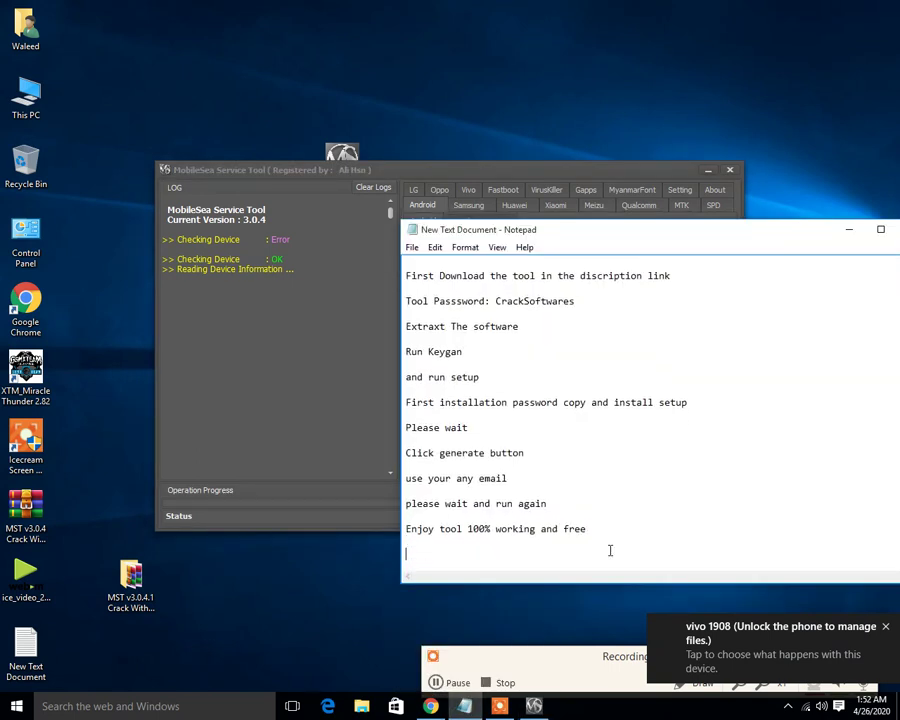
pyautogui.write('First')
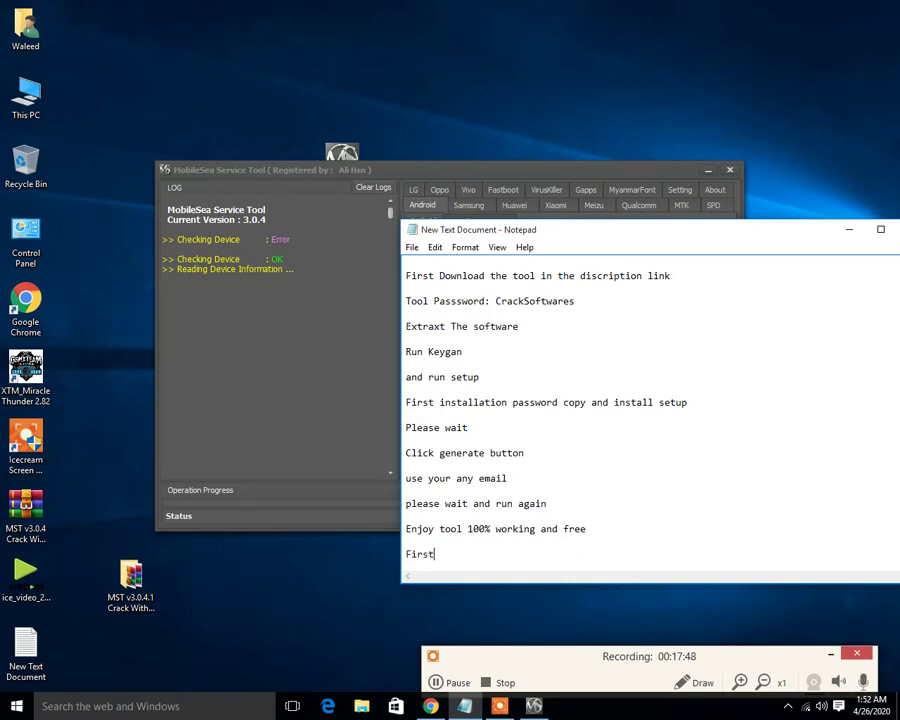
pyautogui.write(' alll Driver install ')
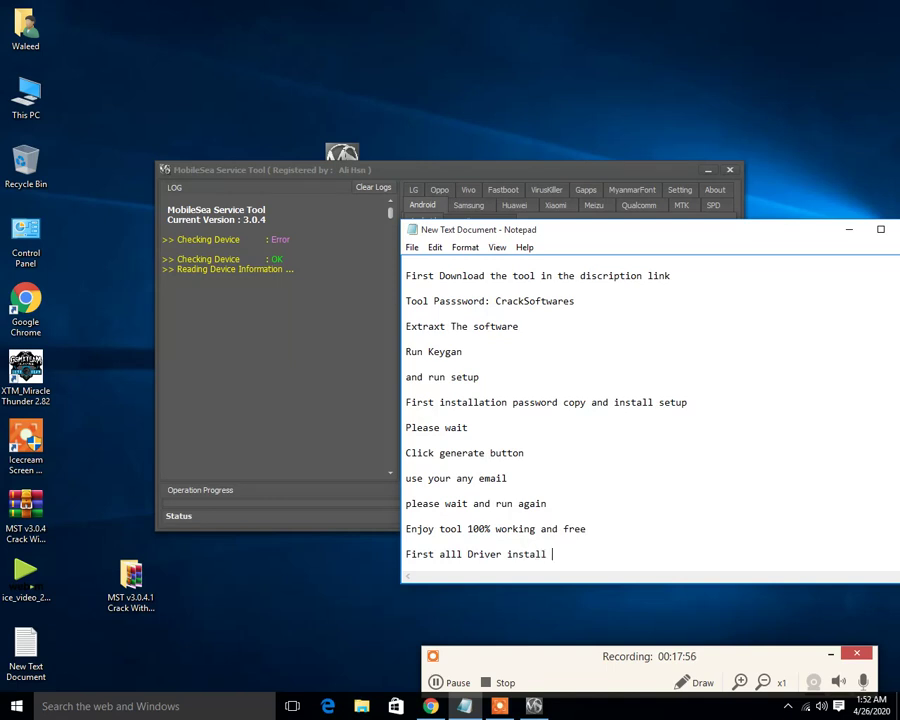
pyautogui.write('please')
pyautogui.click(458, 554)
pyautogui.press('BackSpace')
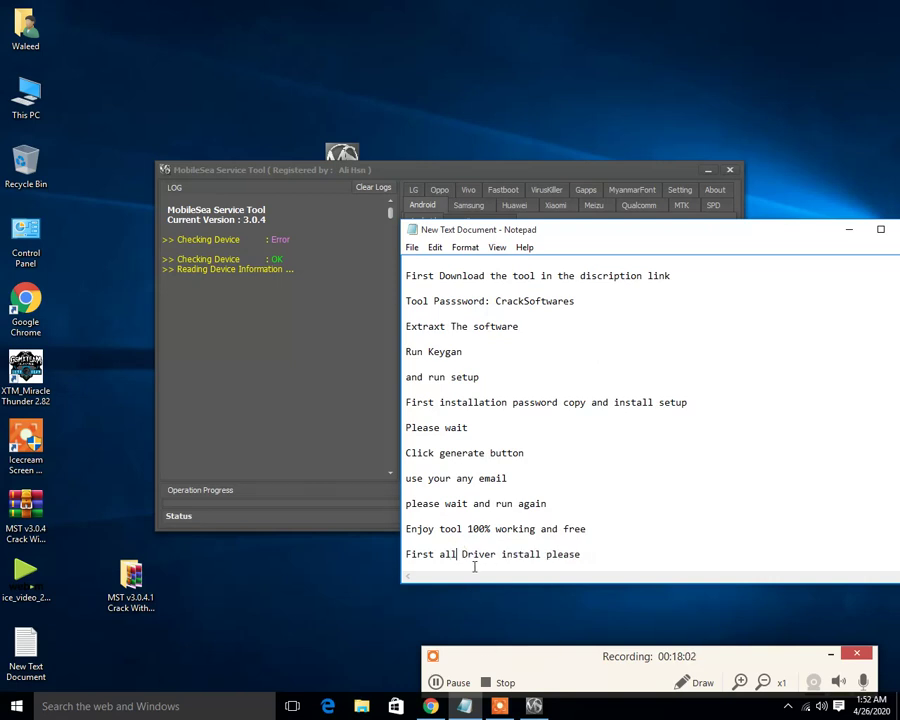
pyautogui.moveTo(593, 551); pyautogui.dragTo(406, 558)
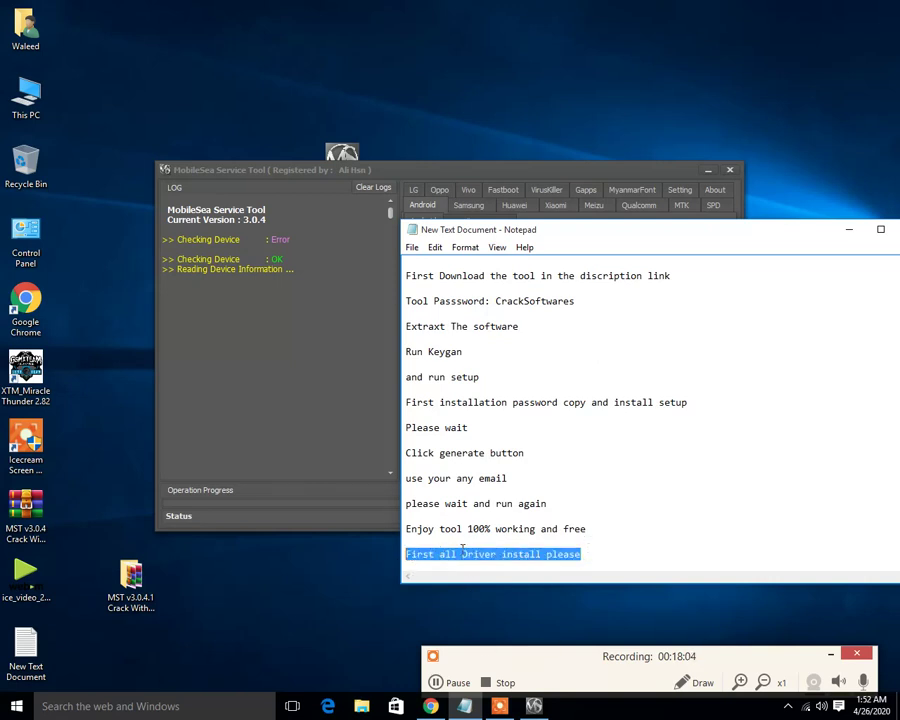
pyautogui.click(611, 545)
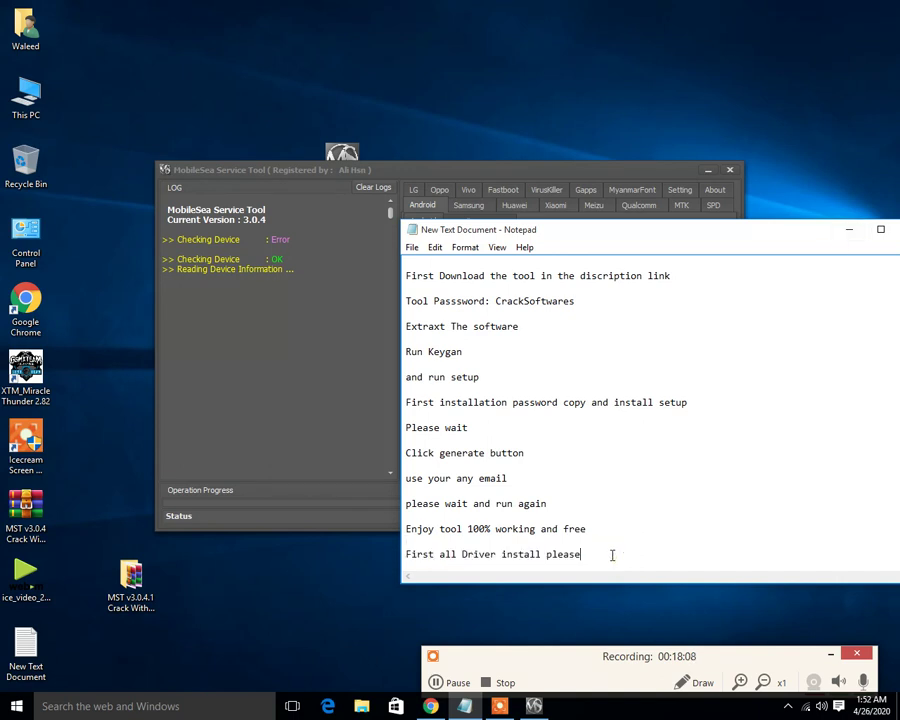
# - Add a final line 'Subscribe my channel CrackSoftwares', then minimize Notepad
pyautogui.press('Return')
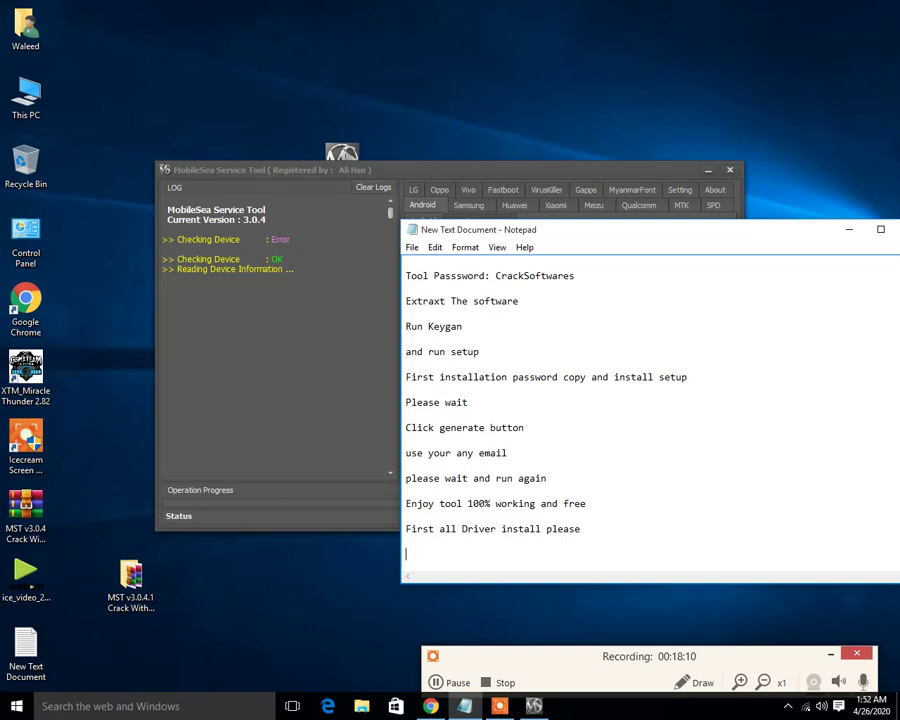
pyautogui.write('Subscribe my channel')
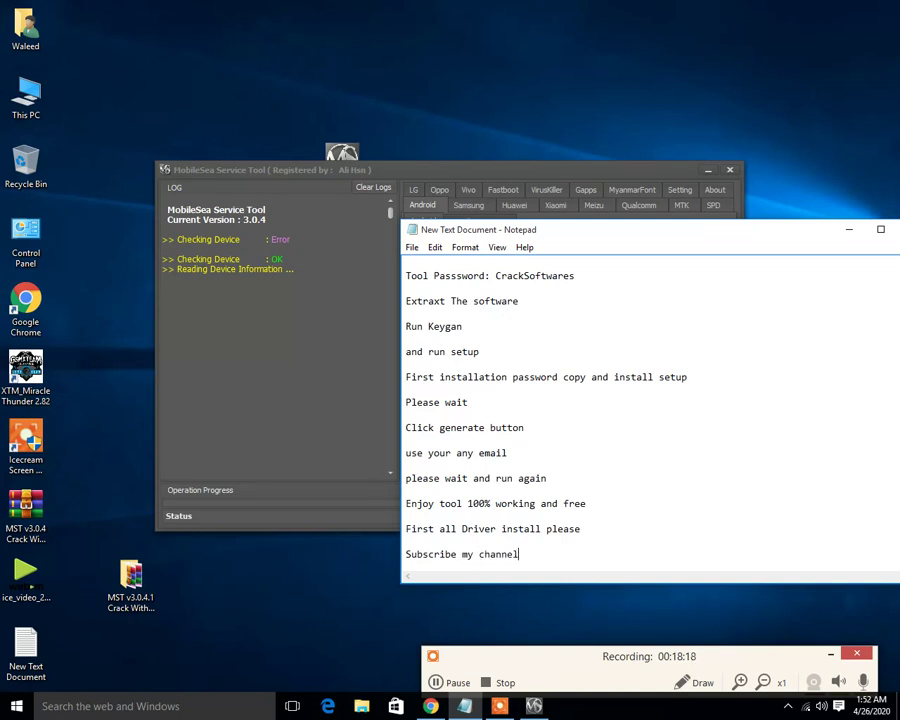
pyautogui.write(' Crca')
pyautogui.press('BackSpace')
pyautogui.press('BackSpace')
pyautogui.write('ackl')
pyautogui.press('BackSpace')
pyautogui.write('Softwares')
pyautogui.click(851, 232)
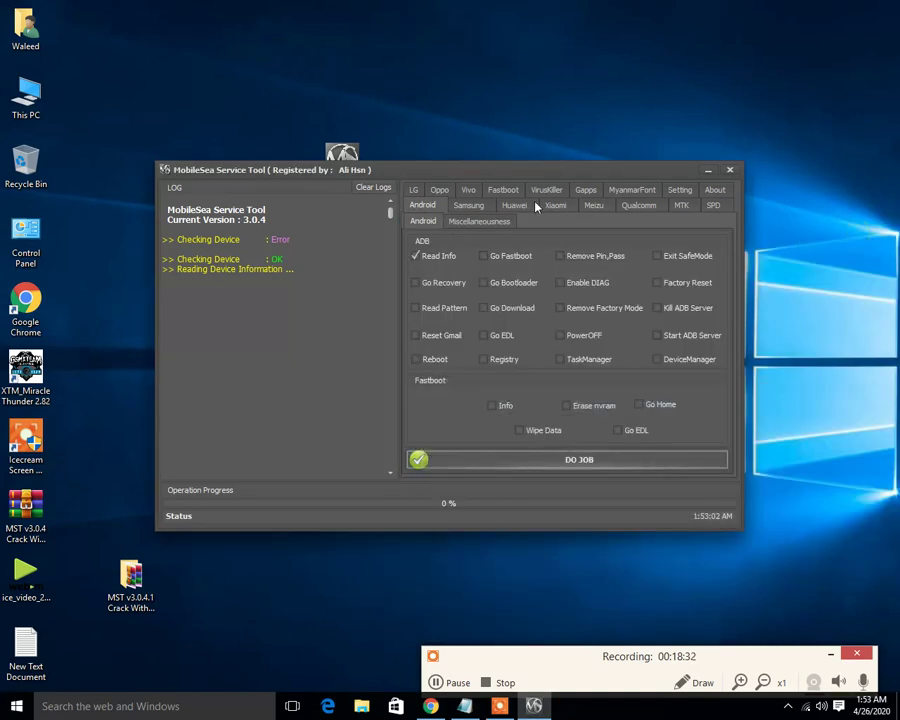
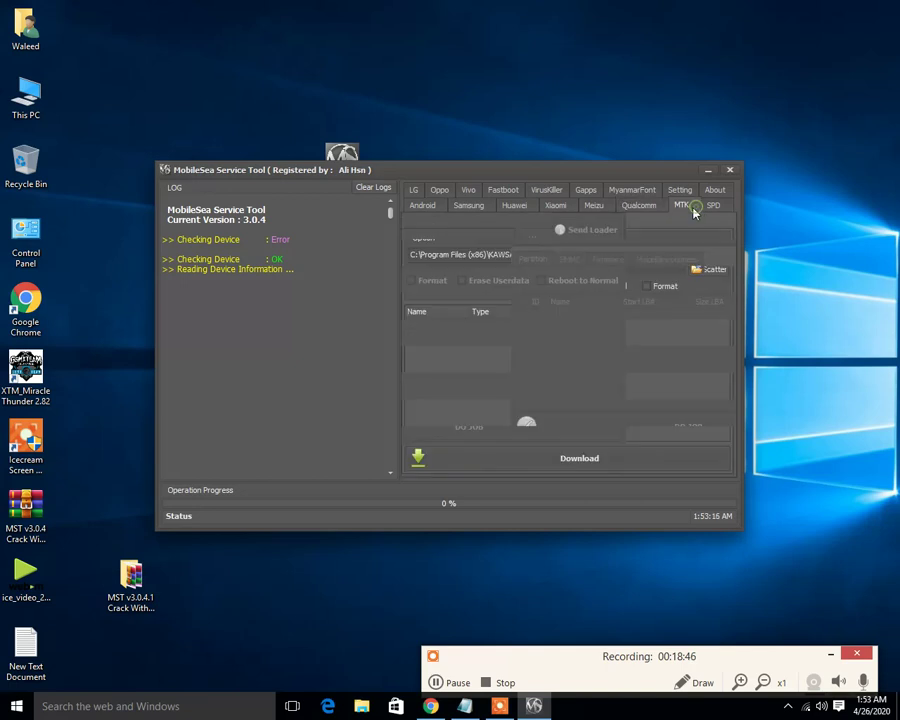
# - Browse the SPD and Android tabs, ending on the LG tab's Comport, Reboot Download and Remove Screen Lock options
pyautogui.click(715, 207)
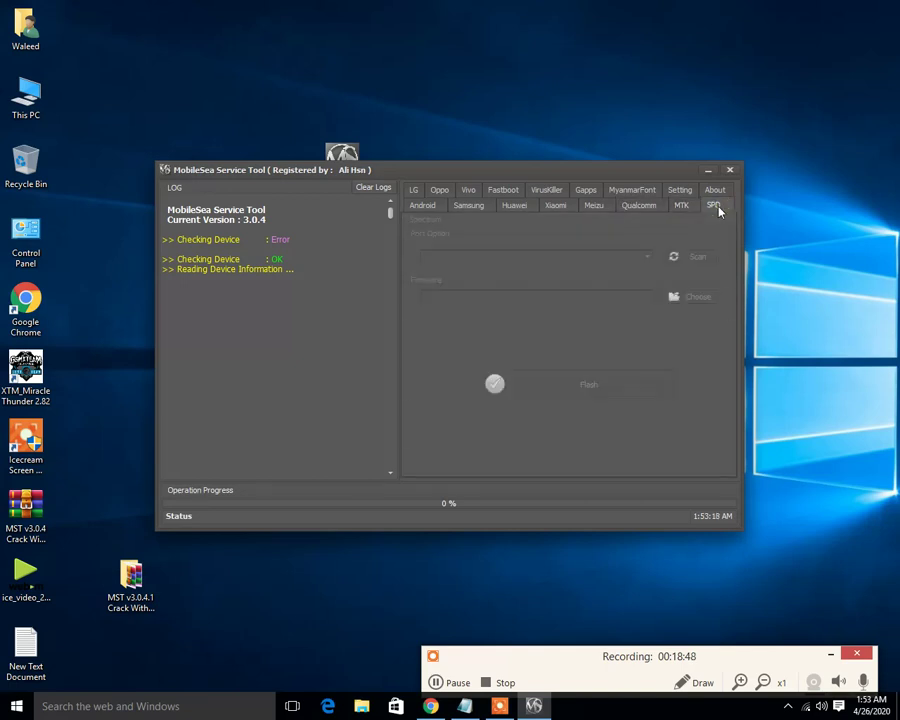
pyautogui.click(472, 205)
pyautogui.click(424, 206)
pyautogui.click(415, 190)
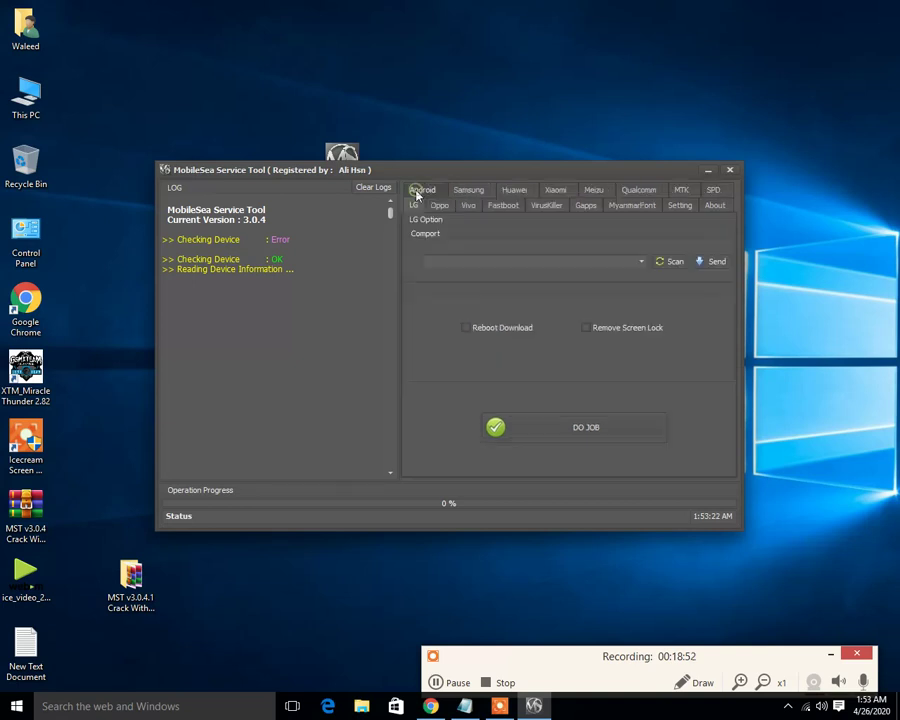